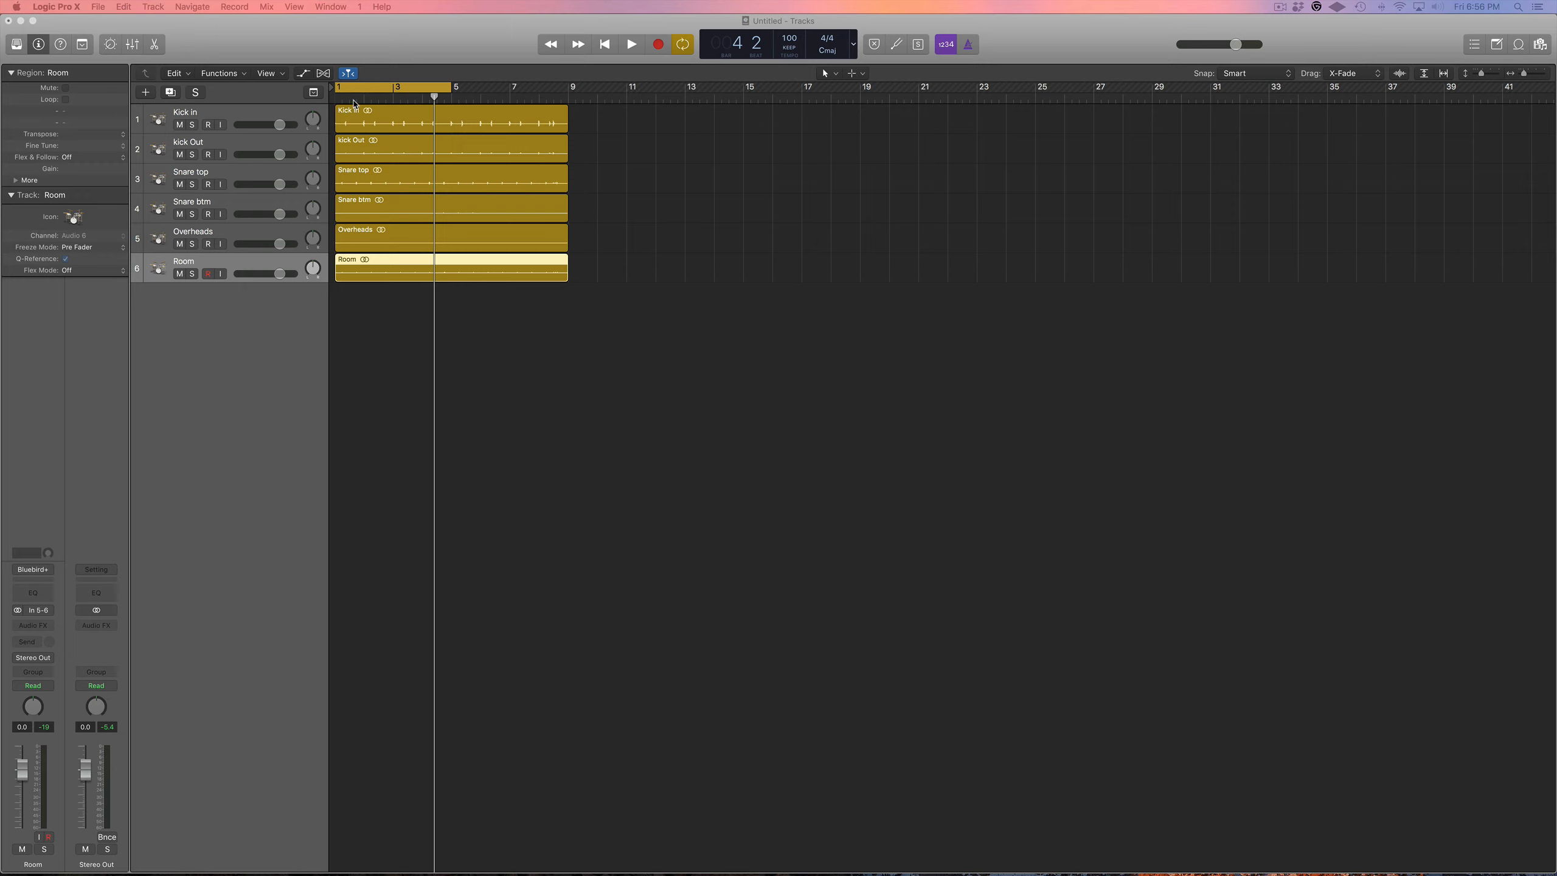
Play the six drum tracks from bar 1 to hear them, and stop playback.
{"action": "left_click", "coordinate": [335, 99]}
{"action": "key", "text": "space"}
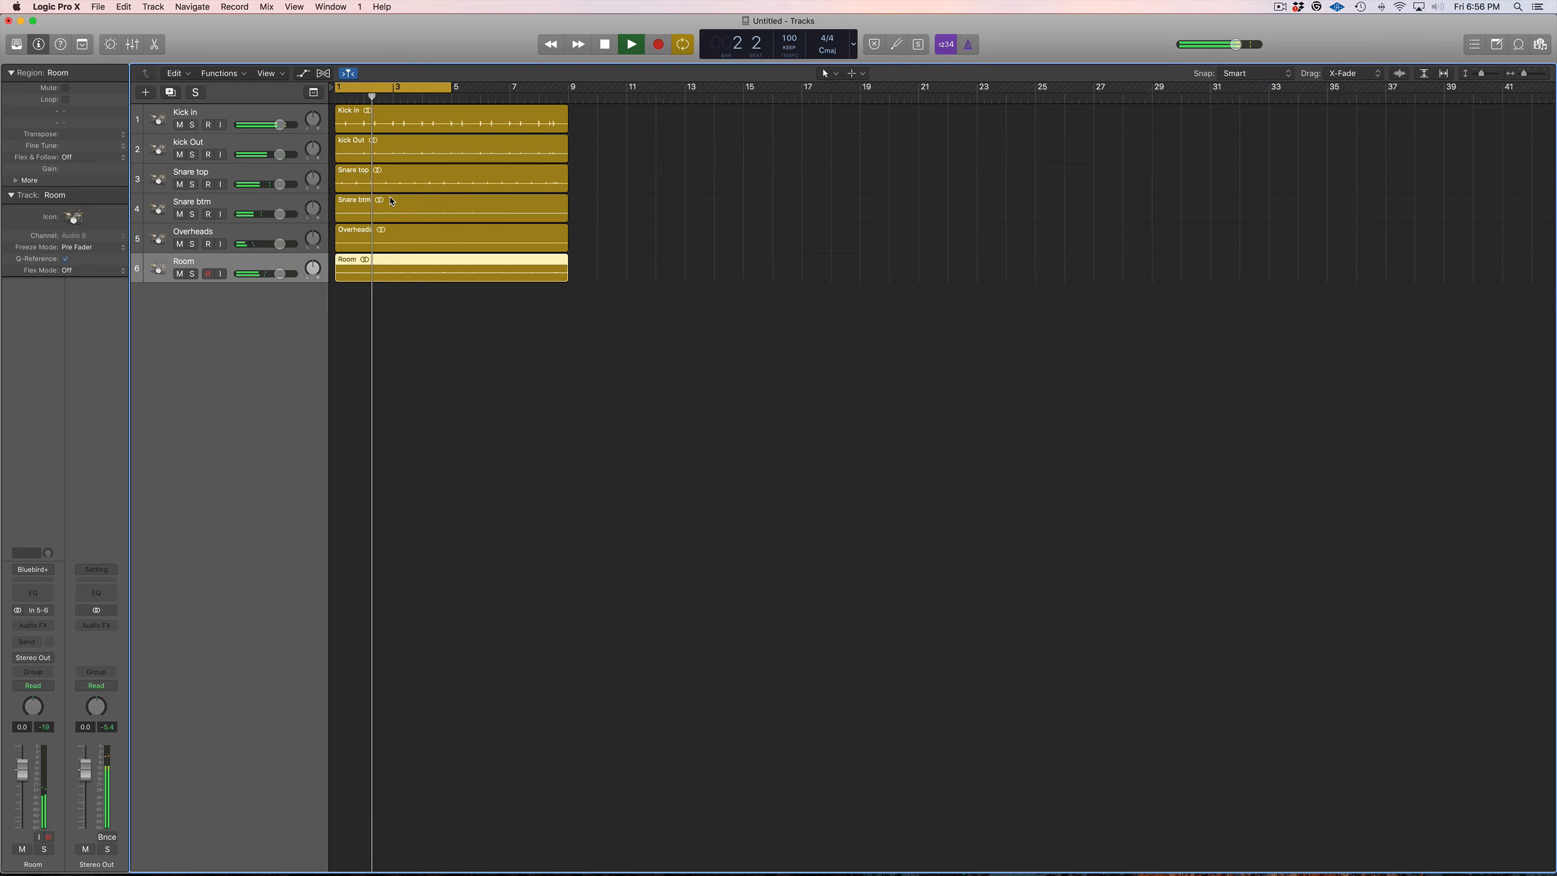
{"action": "key", "text": "space"}
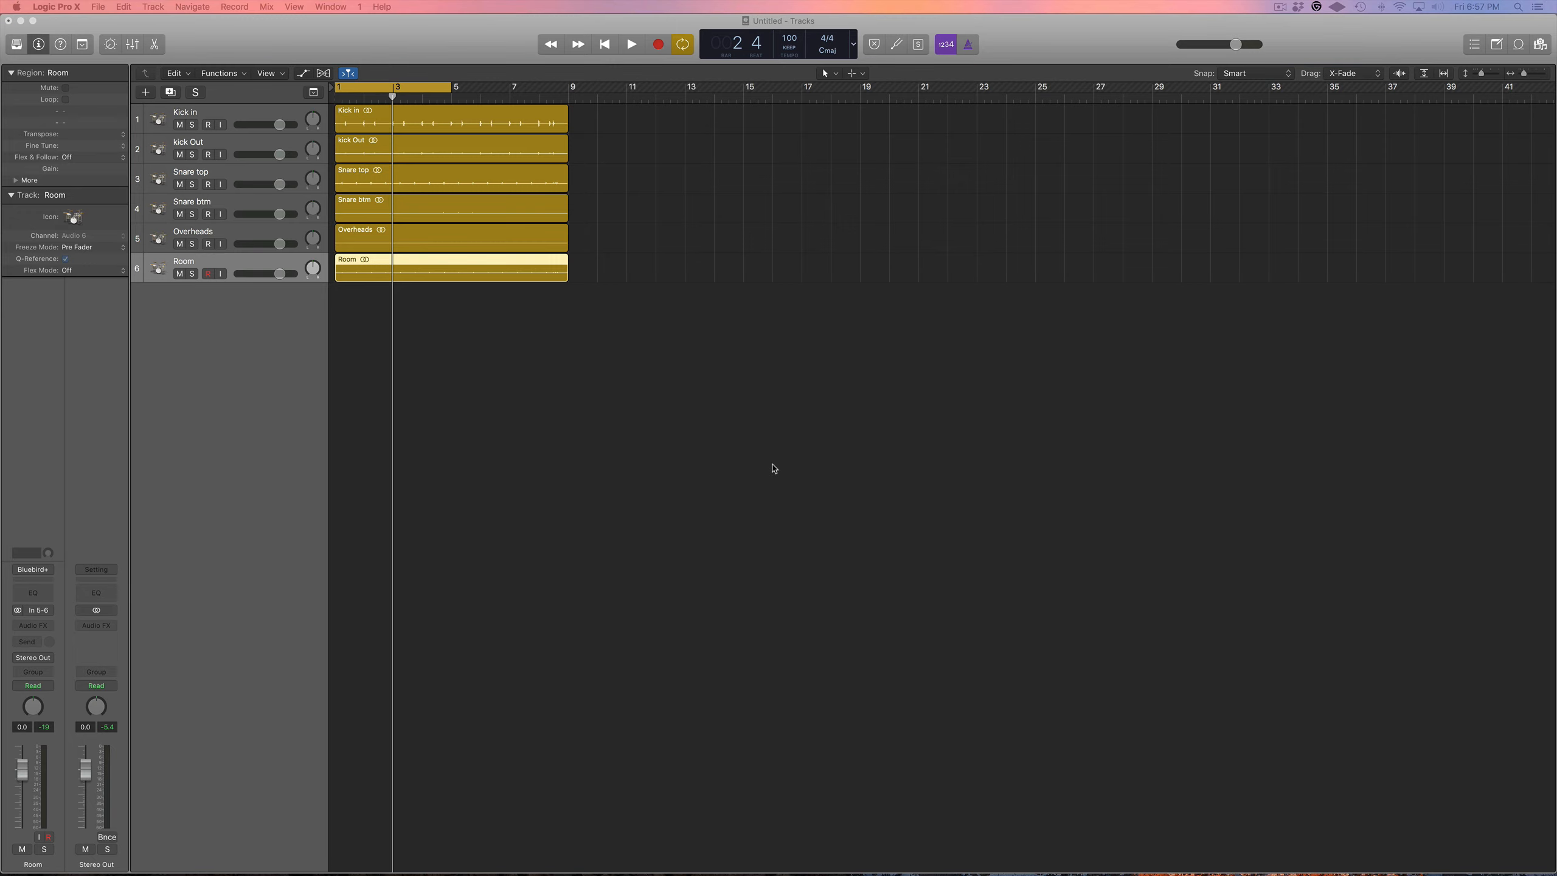
Route the outputs of all six drum channels, Kick in through Room, to Bus 1 in the mixer.
{"action": "left_click", "coordinate": [132, 44]}
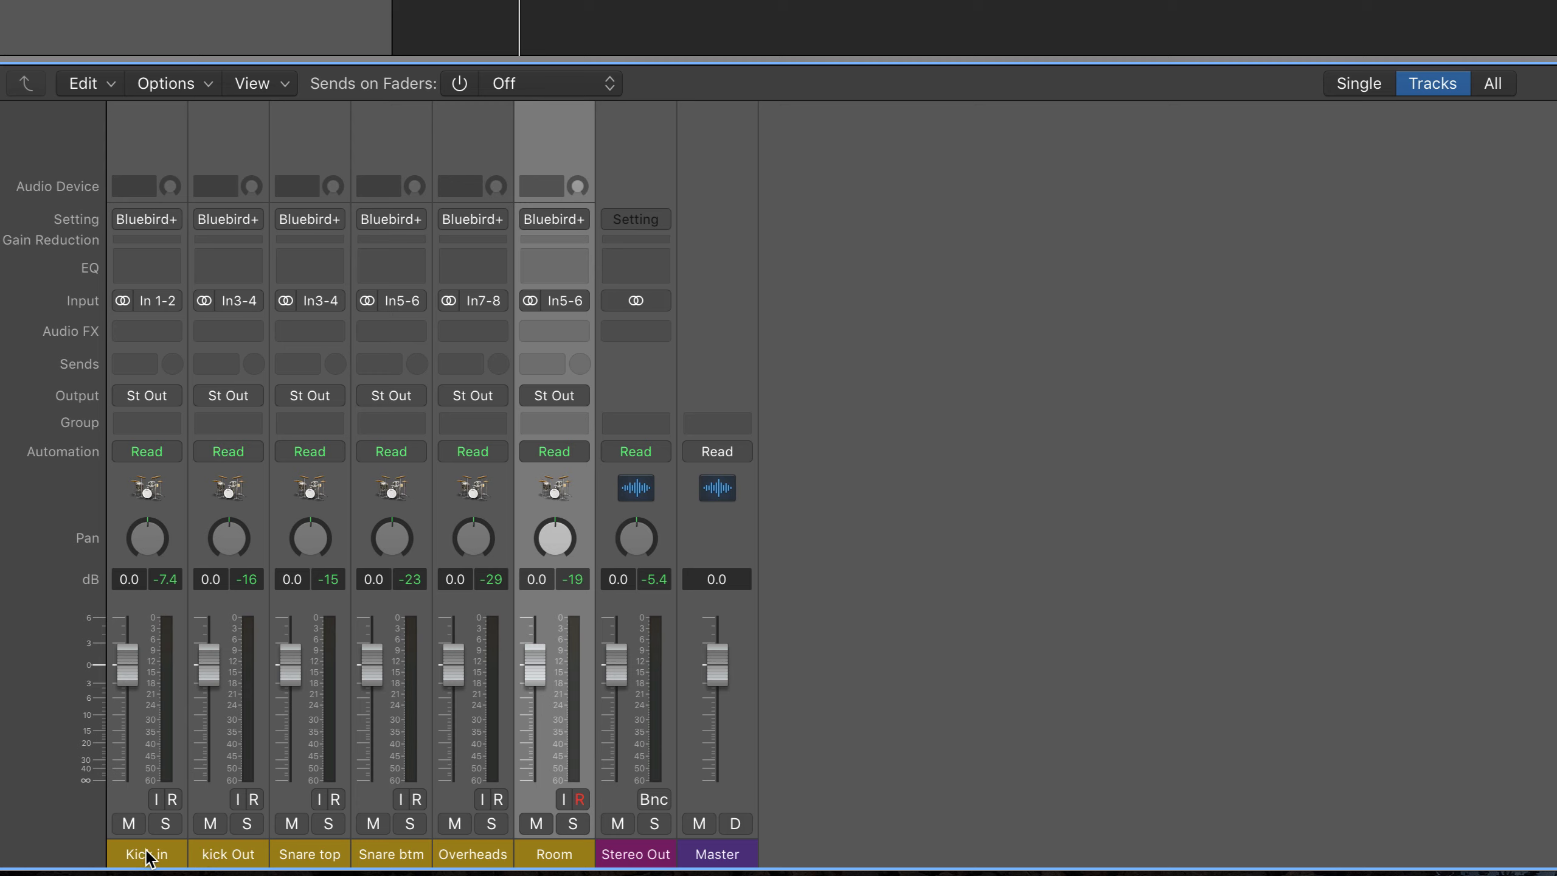
{"action": "left_click_drag", "start_coordinate": [150, 855], "coordinate": [527, 867]}
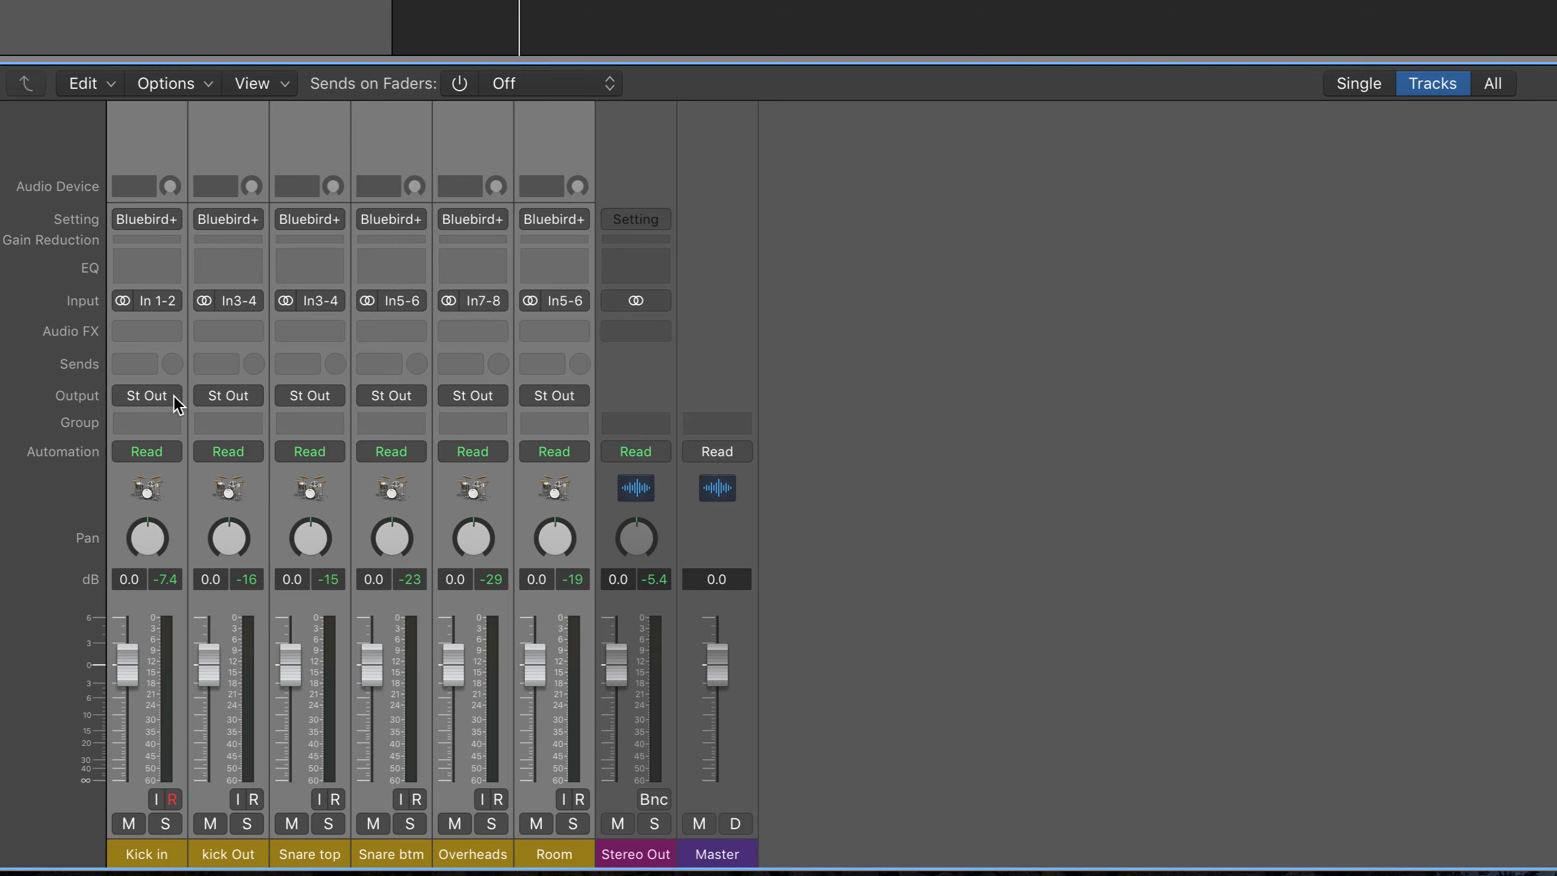
{"action": "left_click", "coordinate": [173, 397]}
{"action": "mouse_move", "coordinate": [179, 471]}
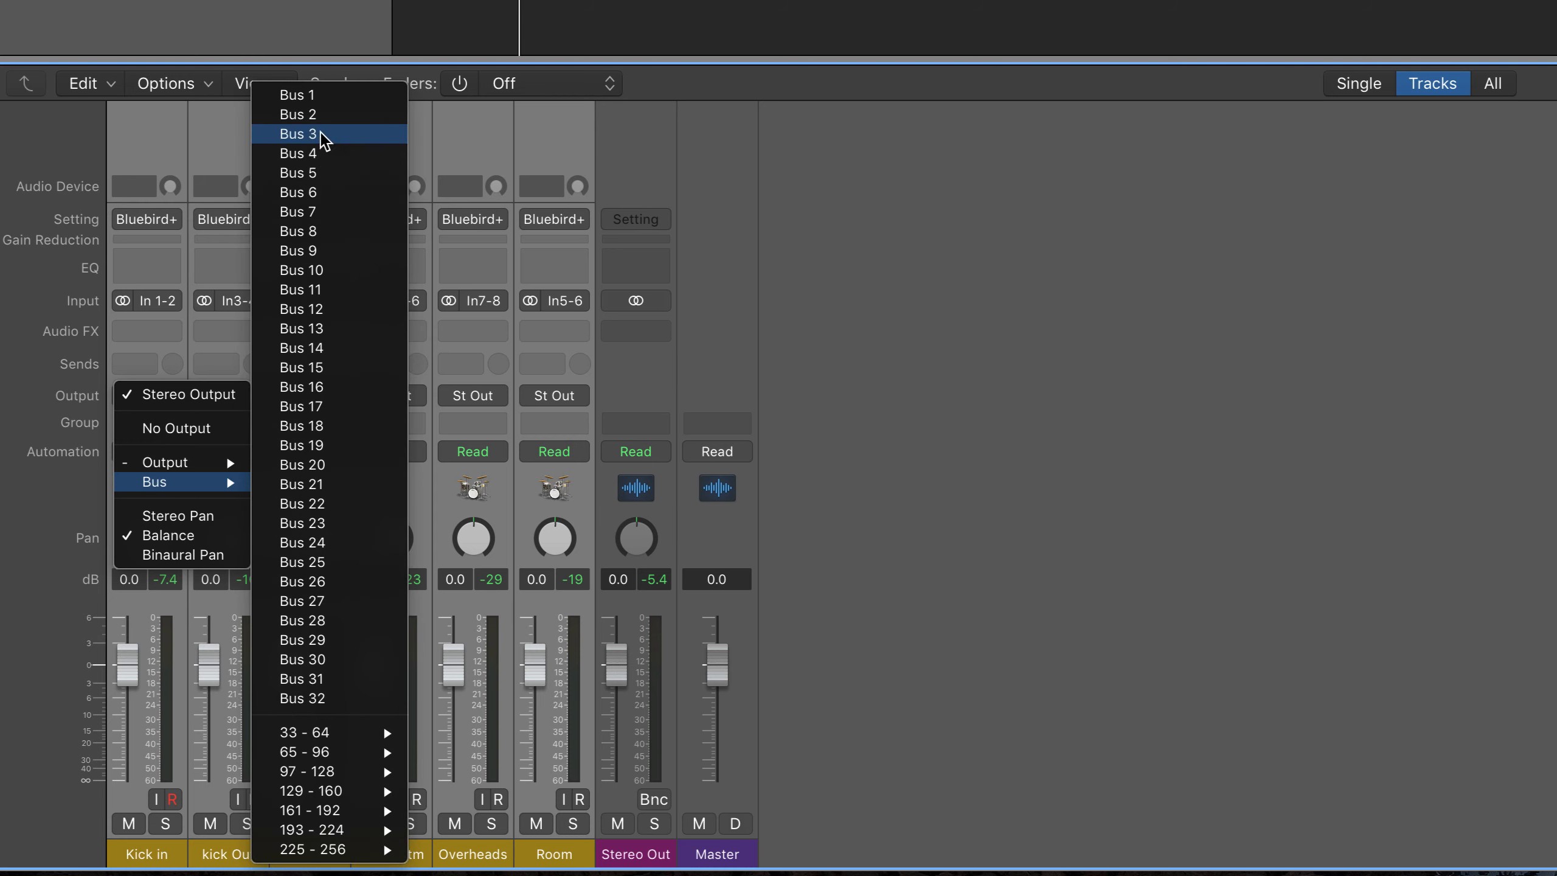
{"action": "left_click", "coordinate": [311, 99]}
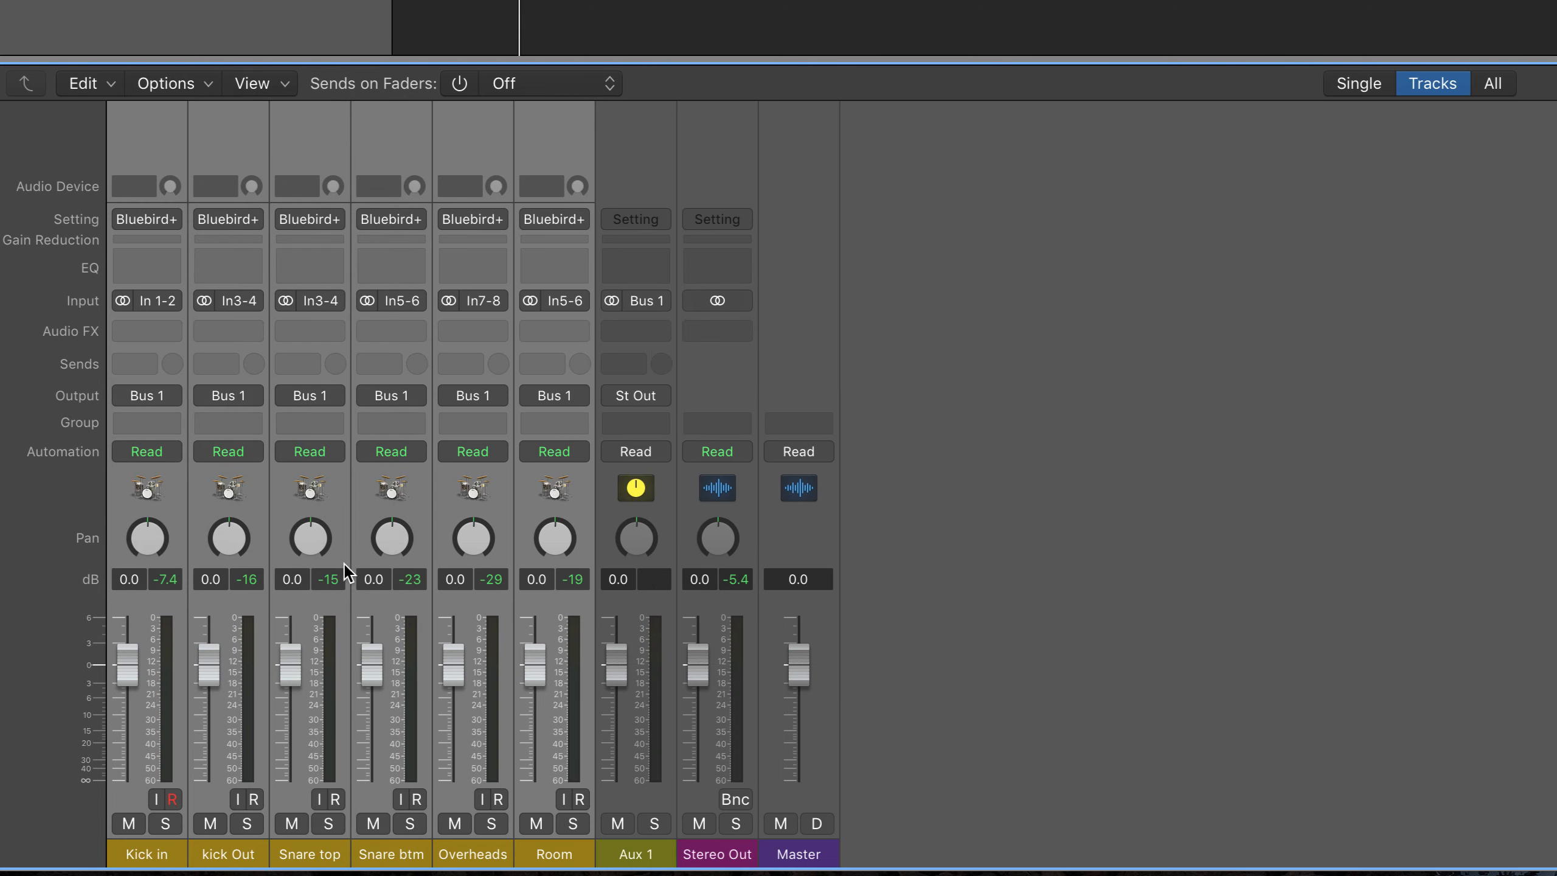
Rename the Aux 1 channel strip as Drum Bus.
{"action": "left_click", "coordinate": [647, 859]}
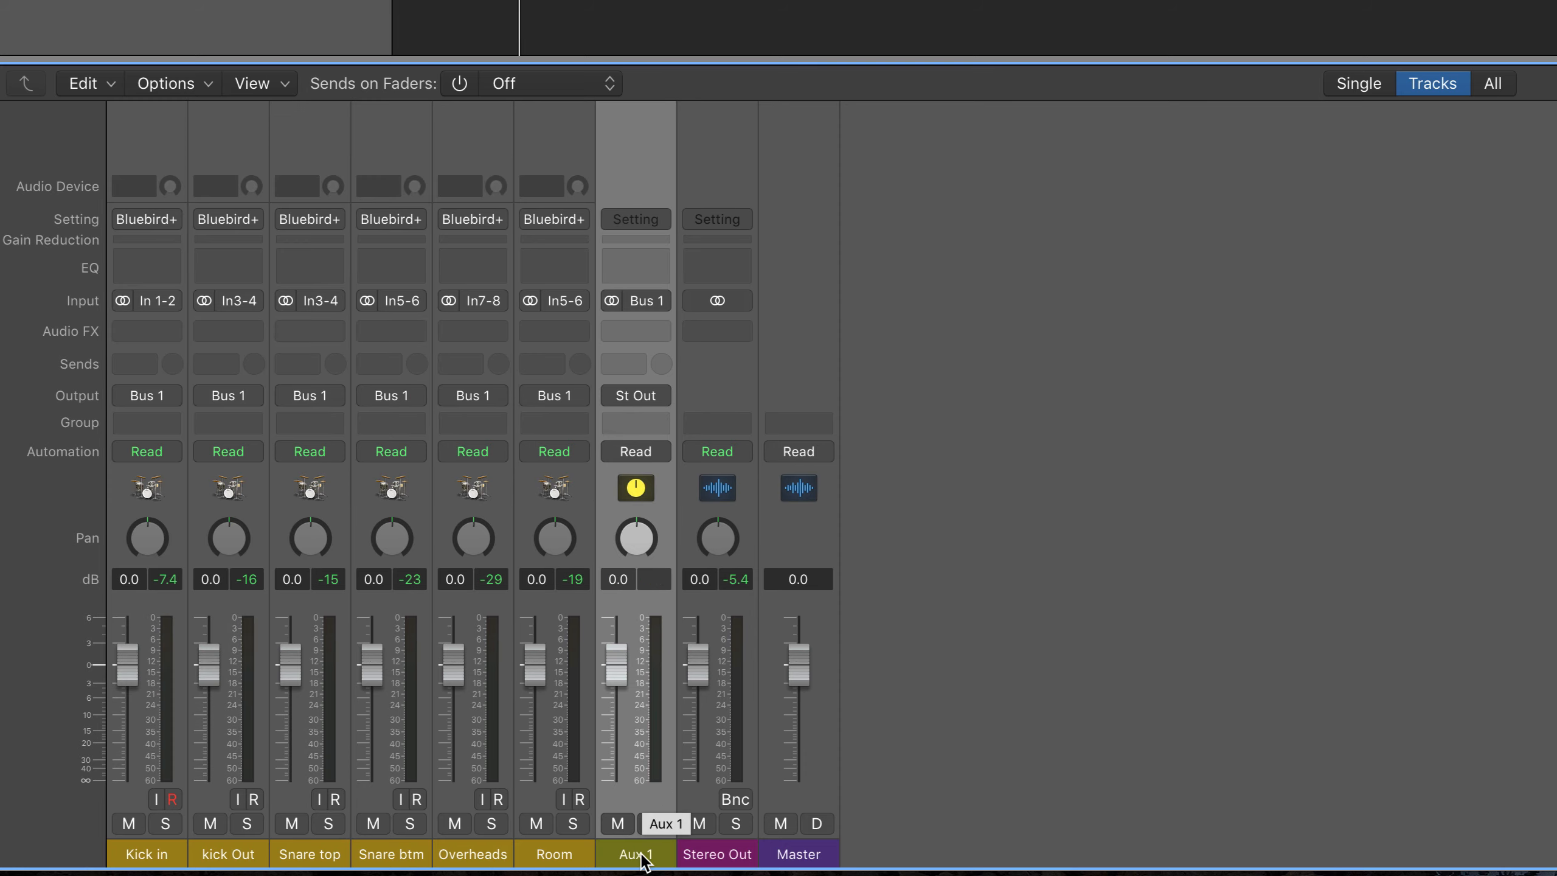
{"action": "double_click", "coordinate": [642, 856]}
{"action": "type", "text": "Drum Bus"}
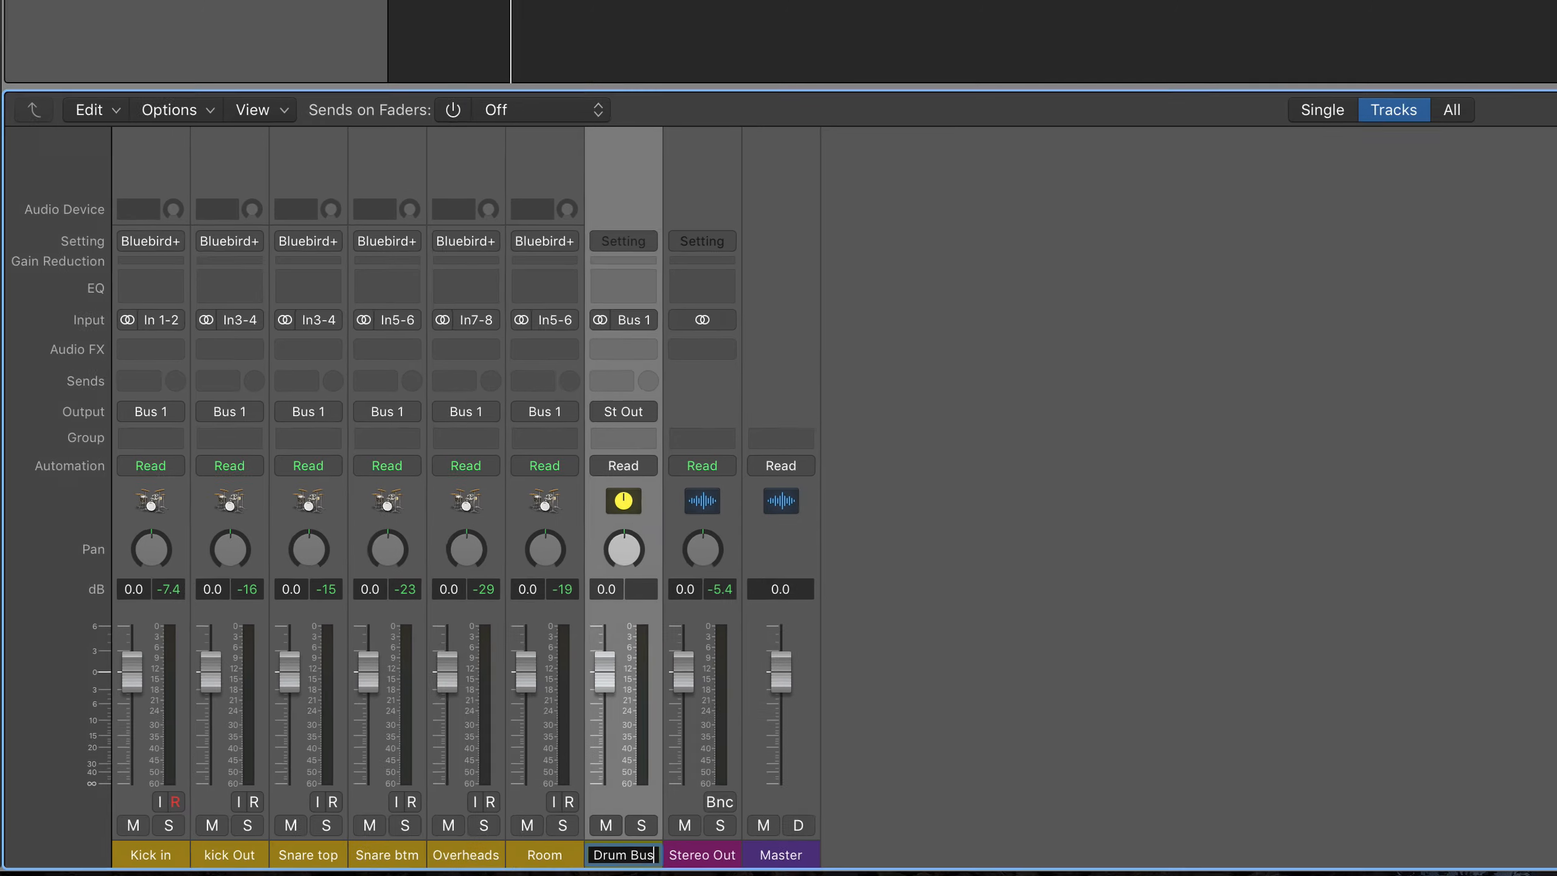
{"action": "key", "text": "Return"}
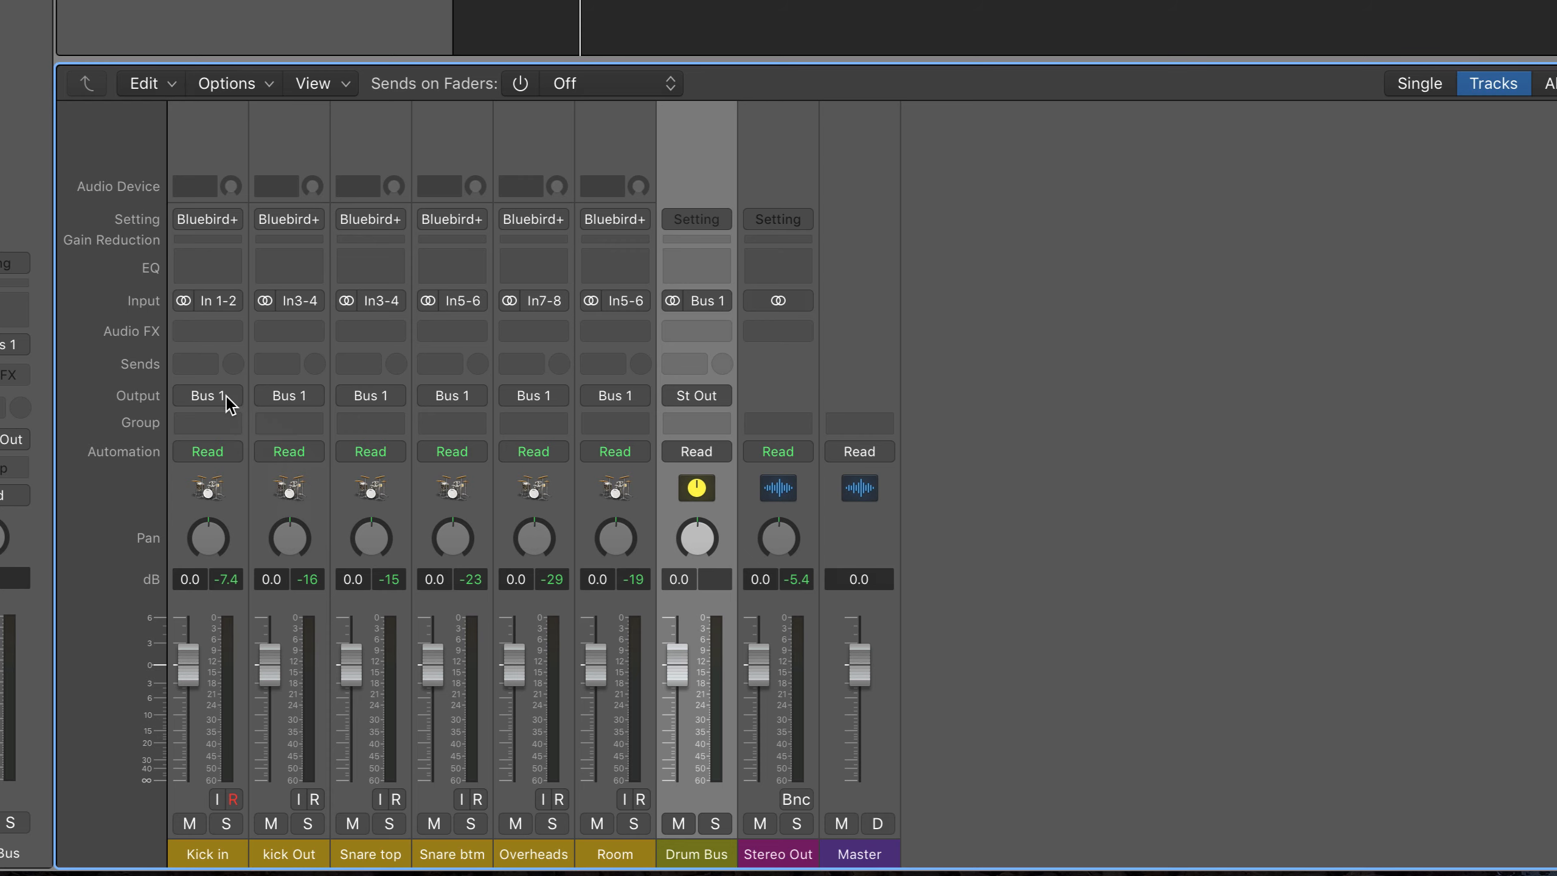
Check how Bus 1 is labelled in the Kick in channel's list of output buses.
{"action": "left_click", "coordinate": [228, 397]}
{"action": "mouse_move", "coordinate": [313, 482]}
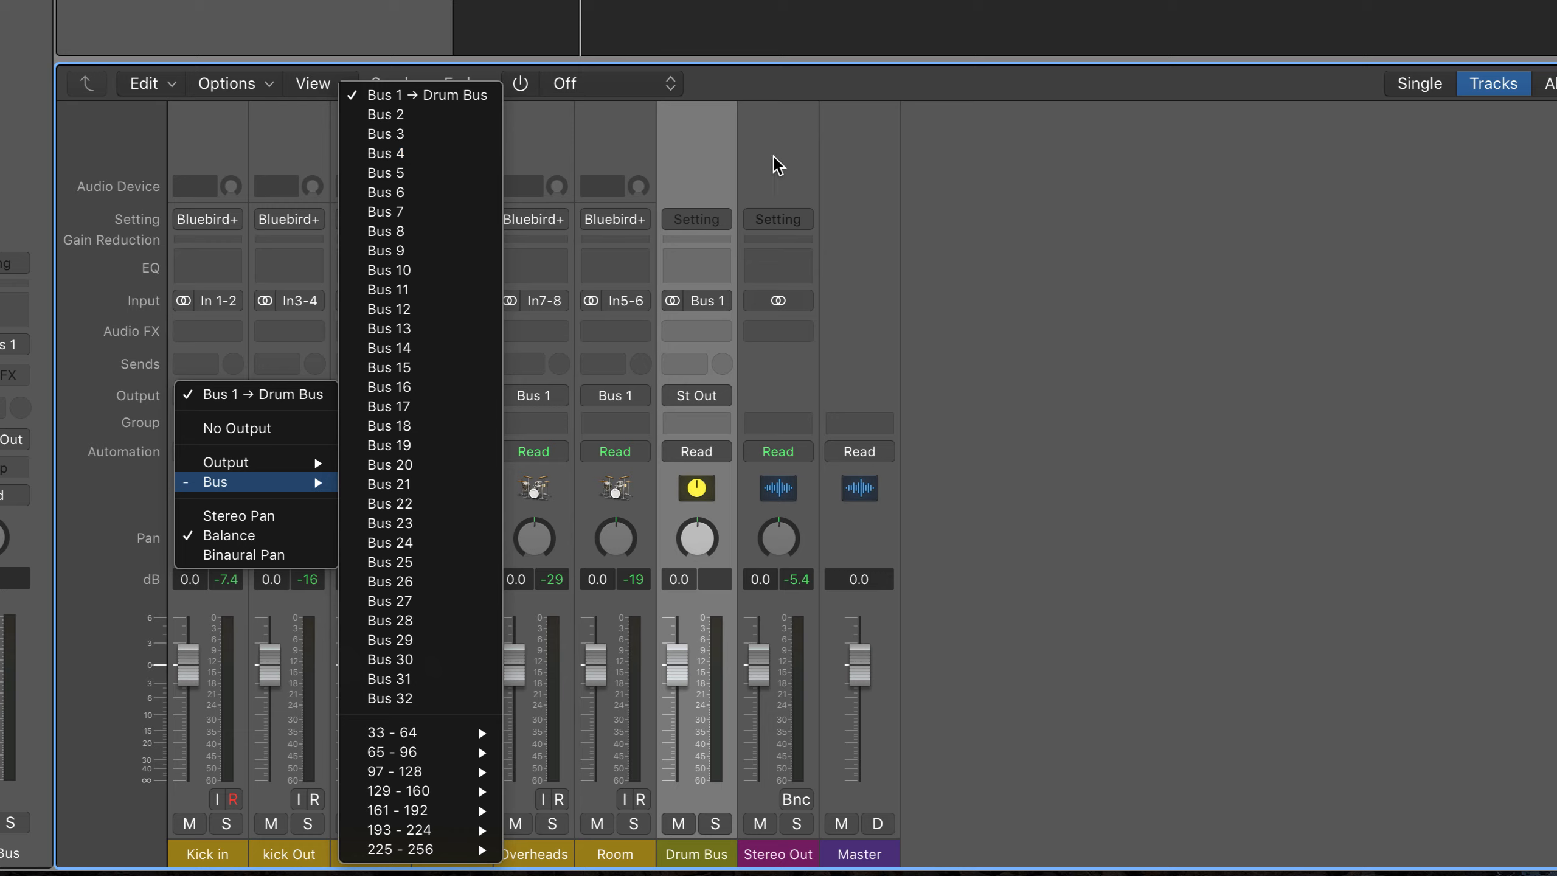
{"action": "left_click", "coordinate": [958, 190]}
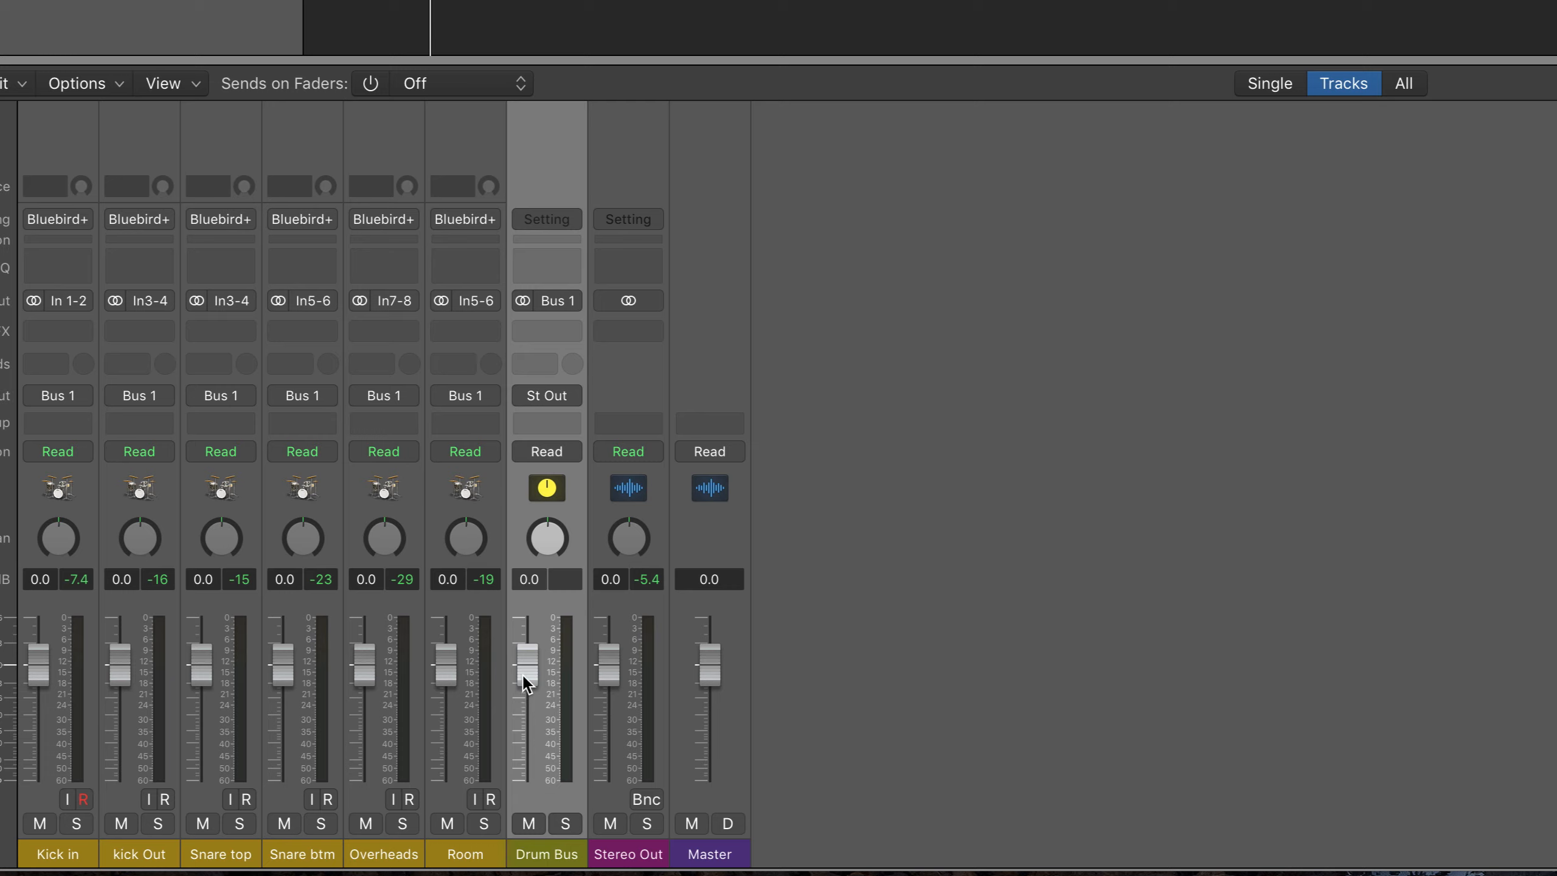
Play the drums from an earlier position while trying the Drum Bus fader, returning it to 0.0 dB.
{"action": "left_click_drag", "start_coordinate": [431, 1], "coordinate": [315, 1]}
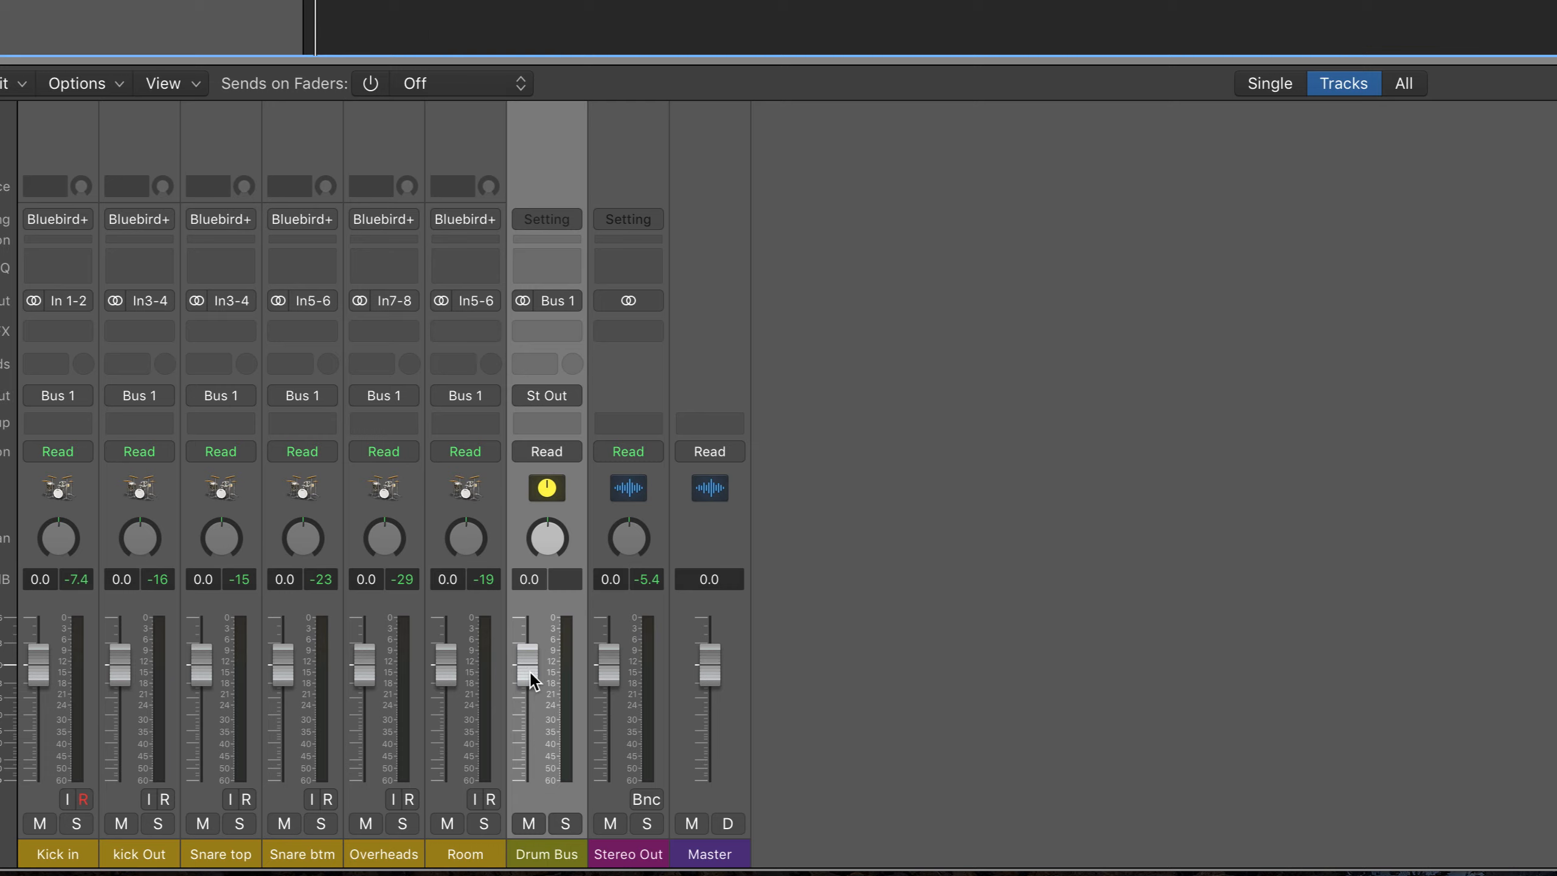
{"action": "key", "text": "space"}
{"action": "mouse_move", "coordinate": [530, 671]}
{"action": "left_mouse_down"}
{"action": "mouse_move", "coordinate": [530, 718]}
{"action": "mouse_move", "coordinate": [527, 665]}
{"action": "left_mouse_up"}
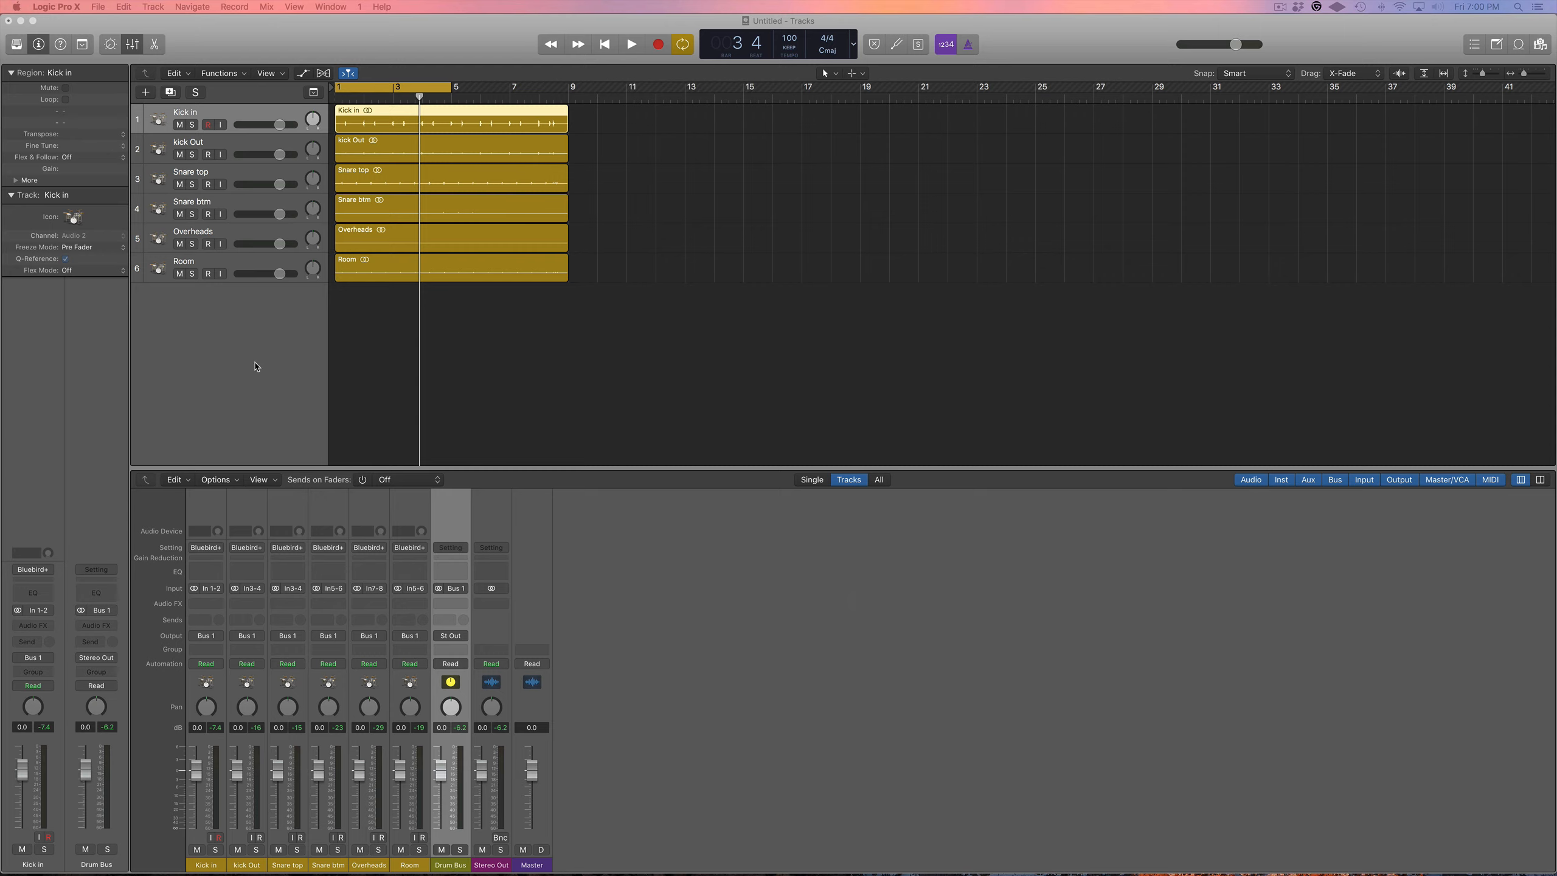
Create an arrangement track for the Drum Bus channel and place it below the Room track.
{"action": "left_click", "coordinate": [134, 45]}
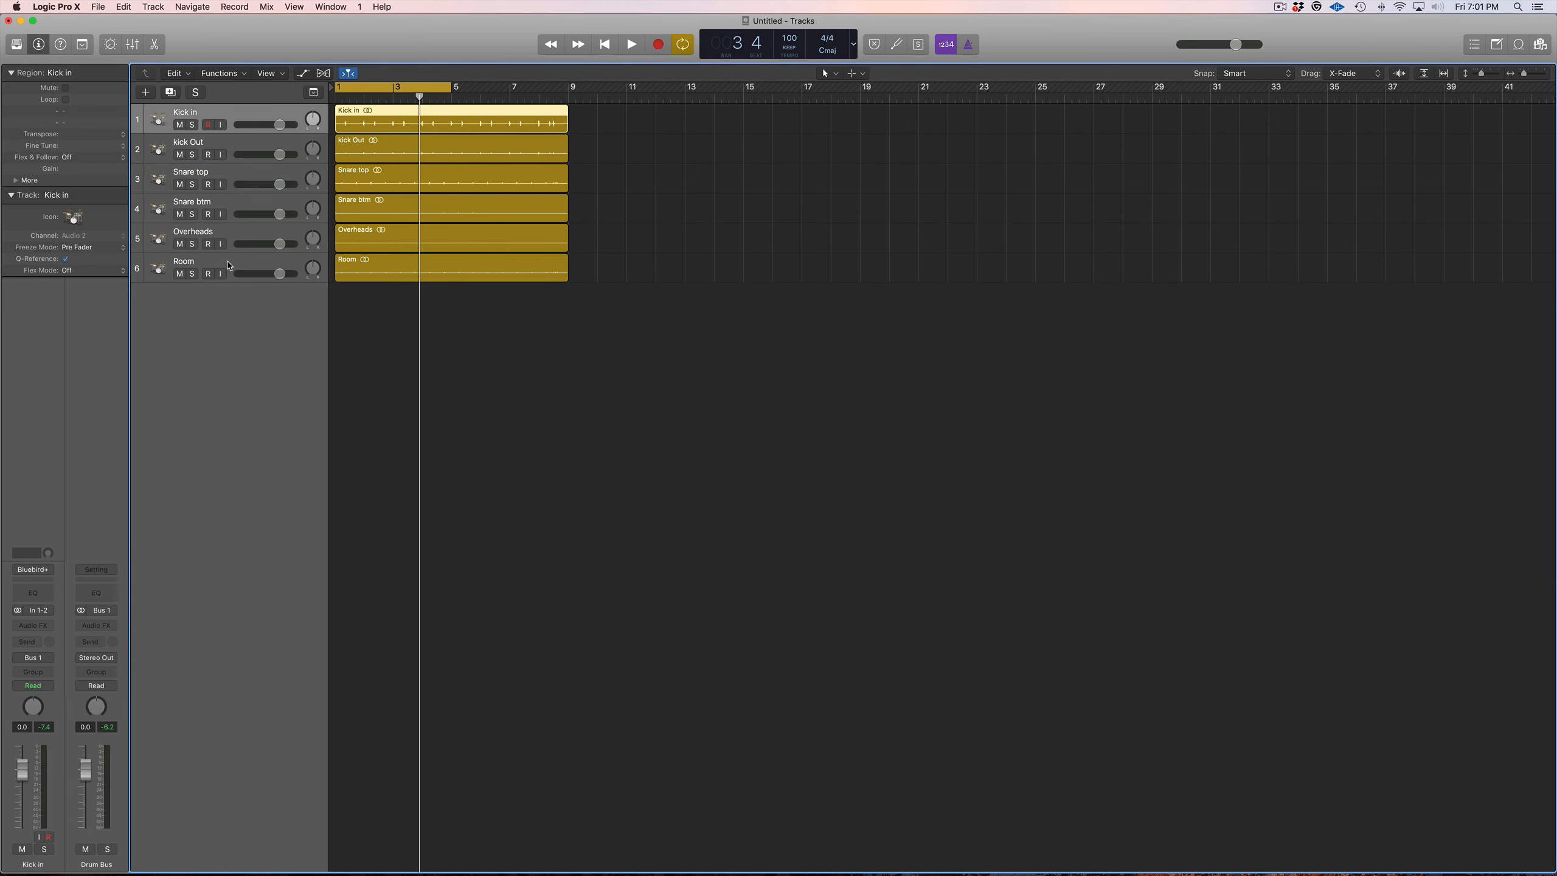
{"action": "left_click", "coordinate": [132, 44]}
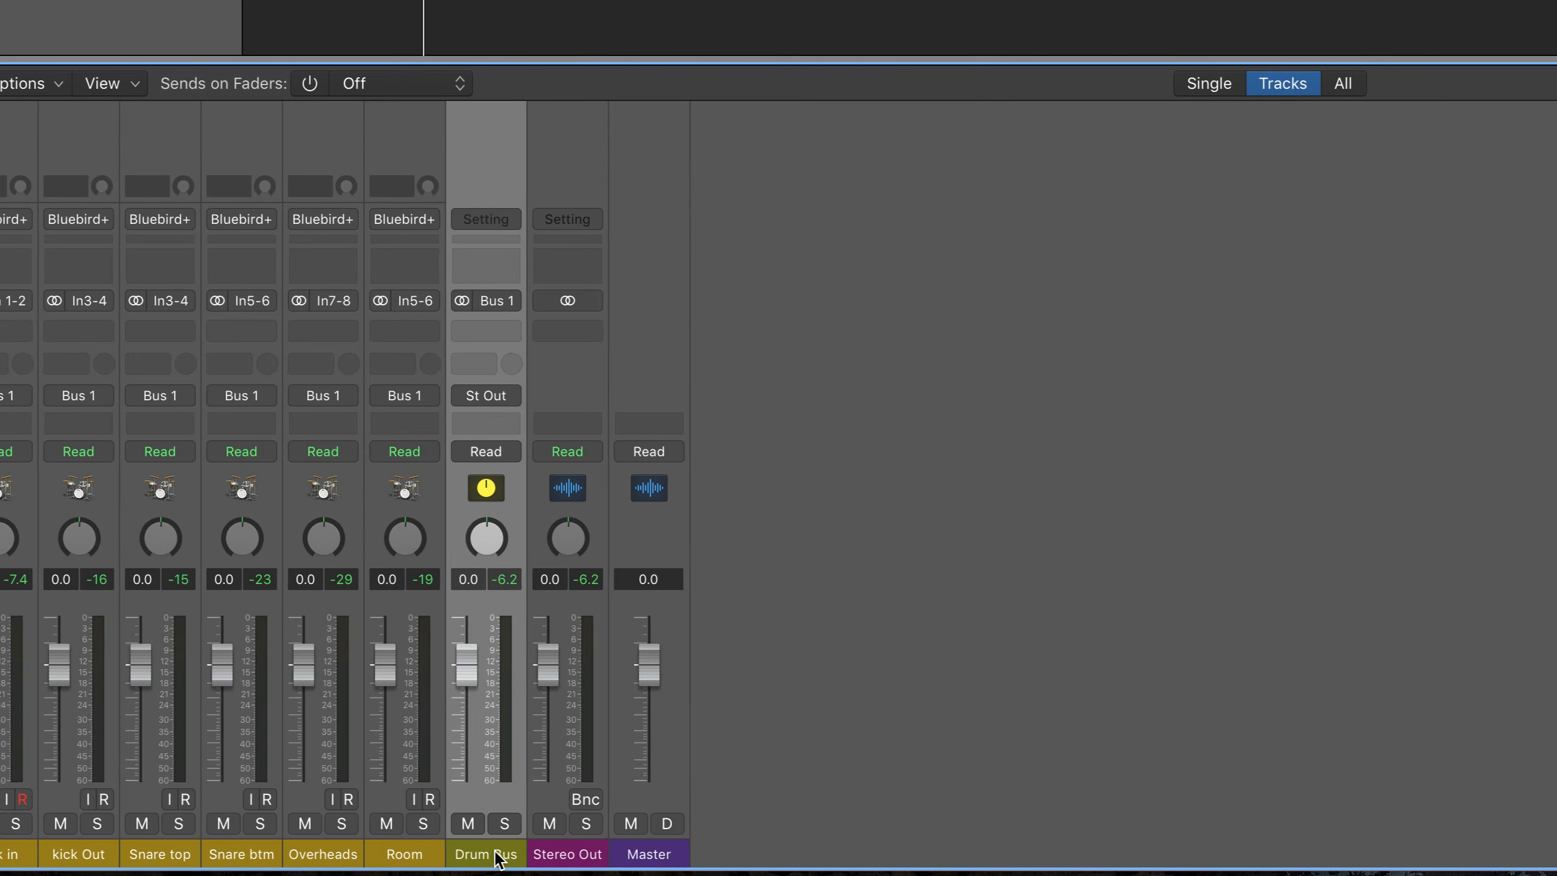
{"action": "right_click", "coordinate": [451, 864]}
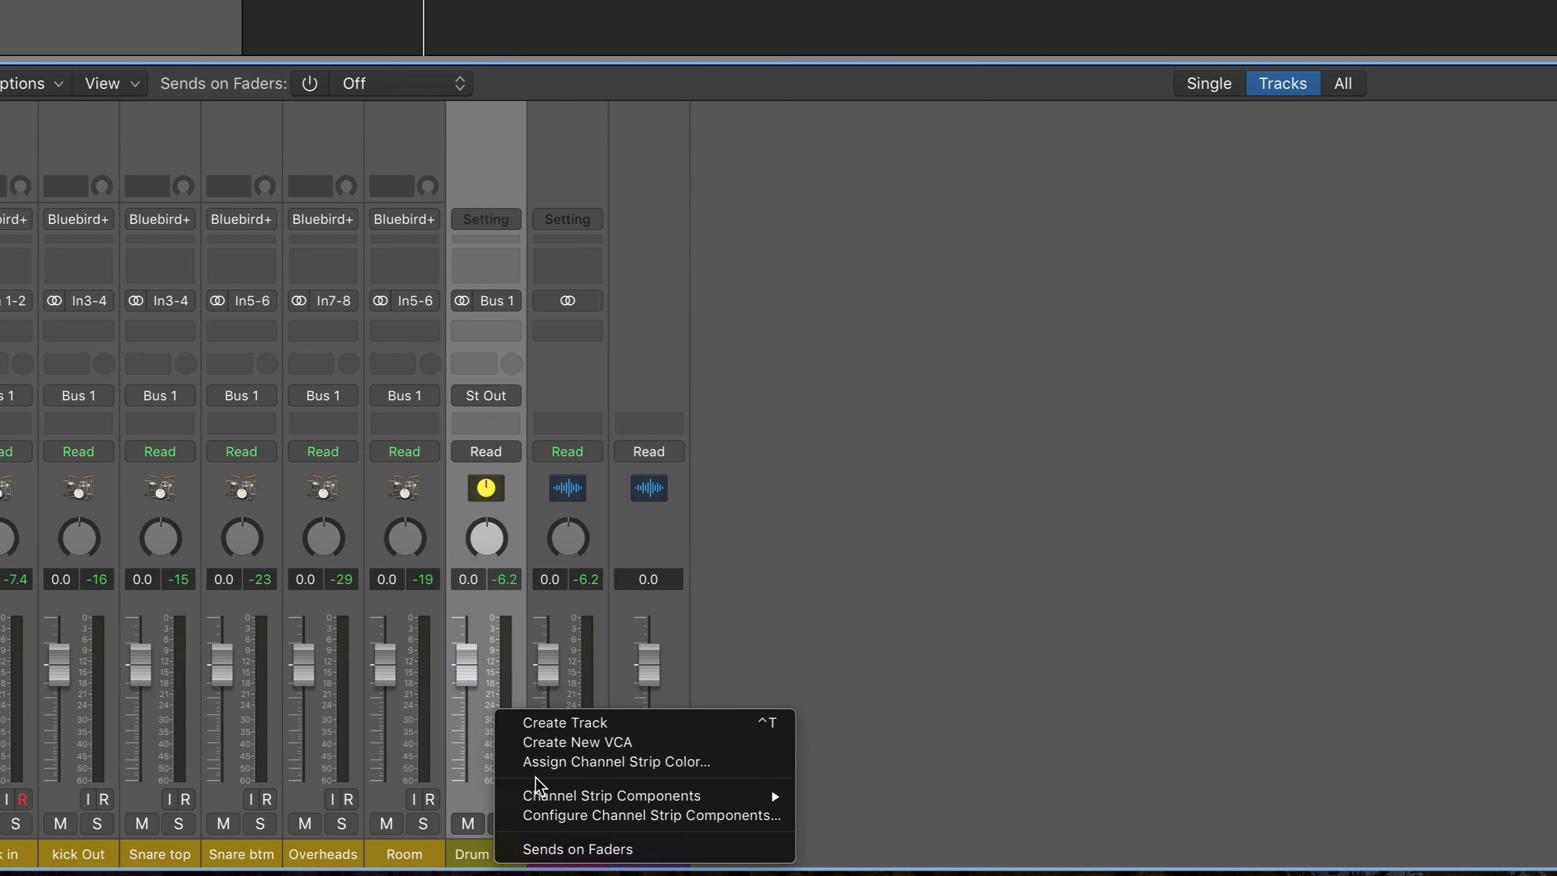
{"action": "left_click", "coordinate": [562, 726]}
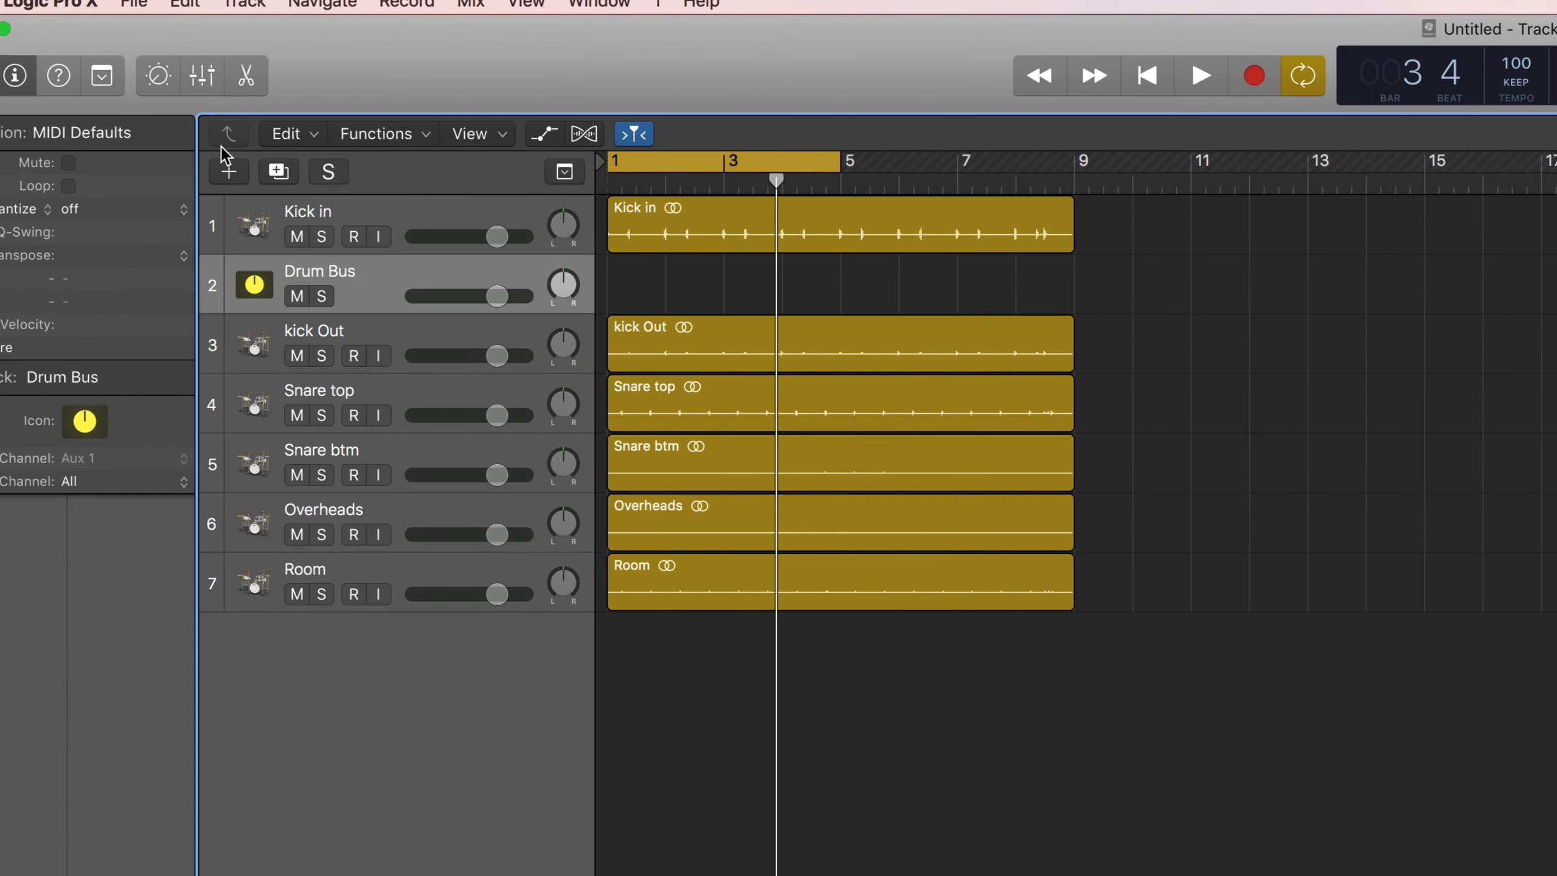
{"action": "left_click_drag", "start_coordinate": [355, 276], "coordinate": [354, 597]}
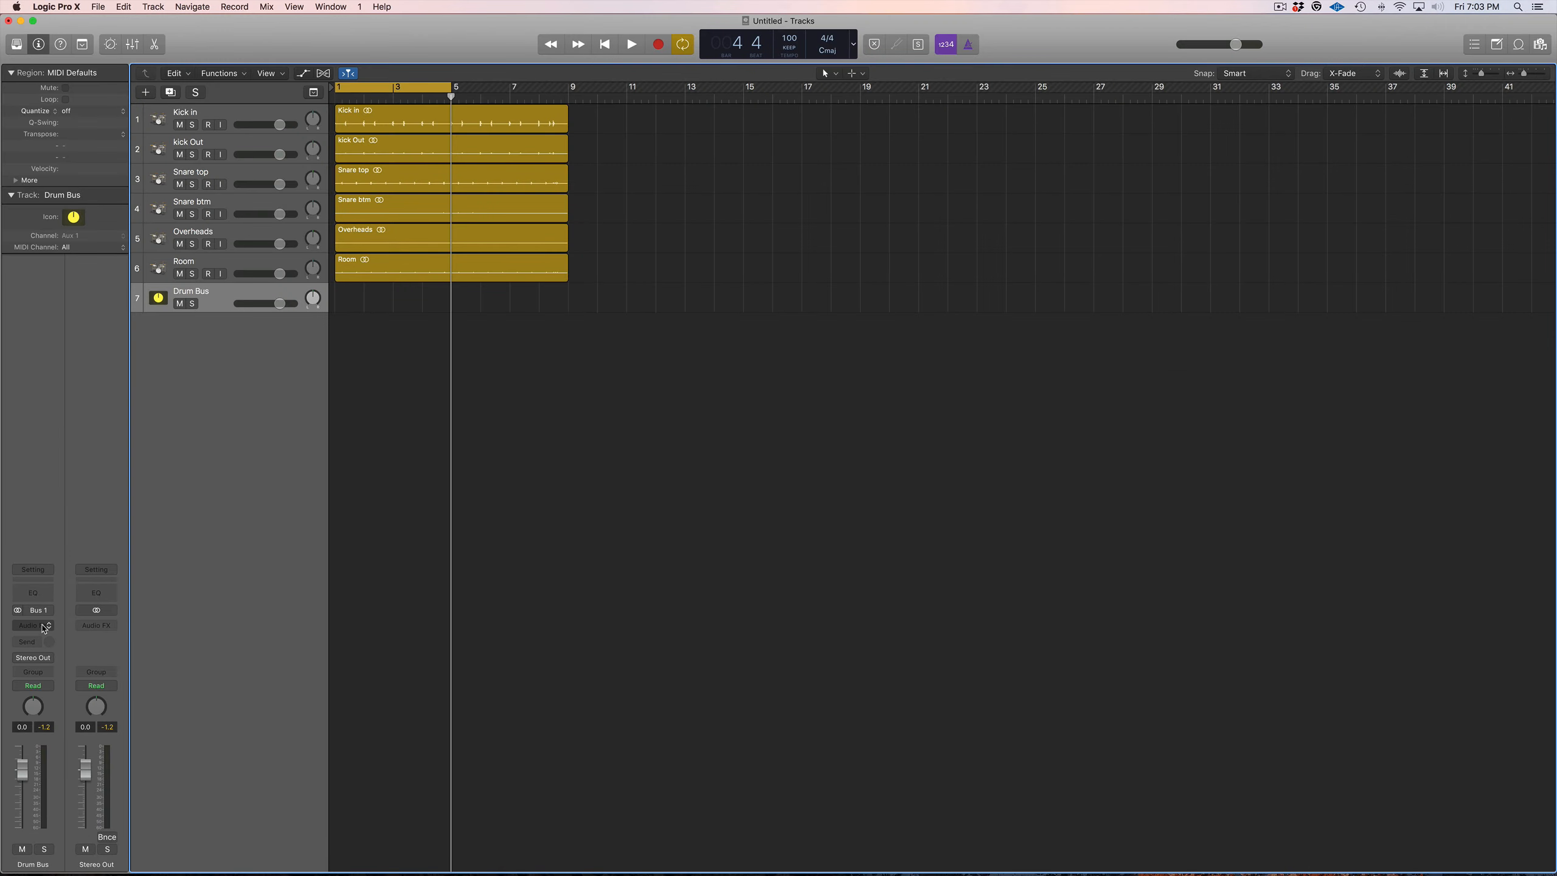
Insert the stereo PuigTec EQP1A equalizer on the Drum Bus and move its window clear of the tracks.
{"action": "left_click", "coordinate": [44, 629]}
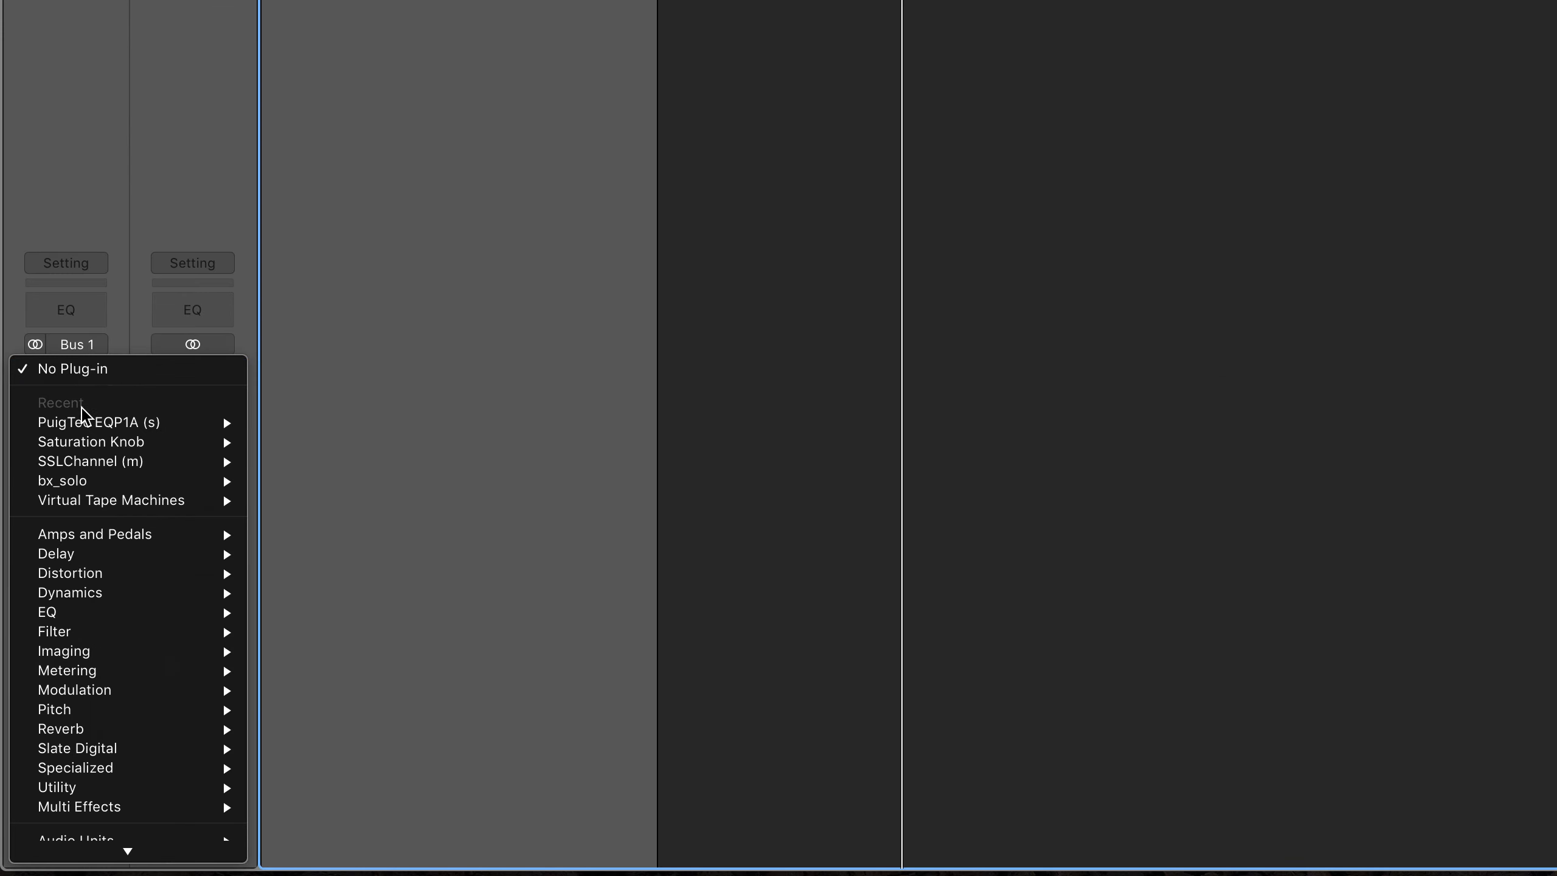
{"action": "mouse_move", "coordinate": [86, 424]}
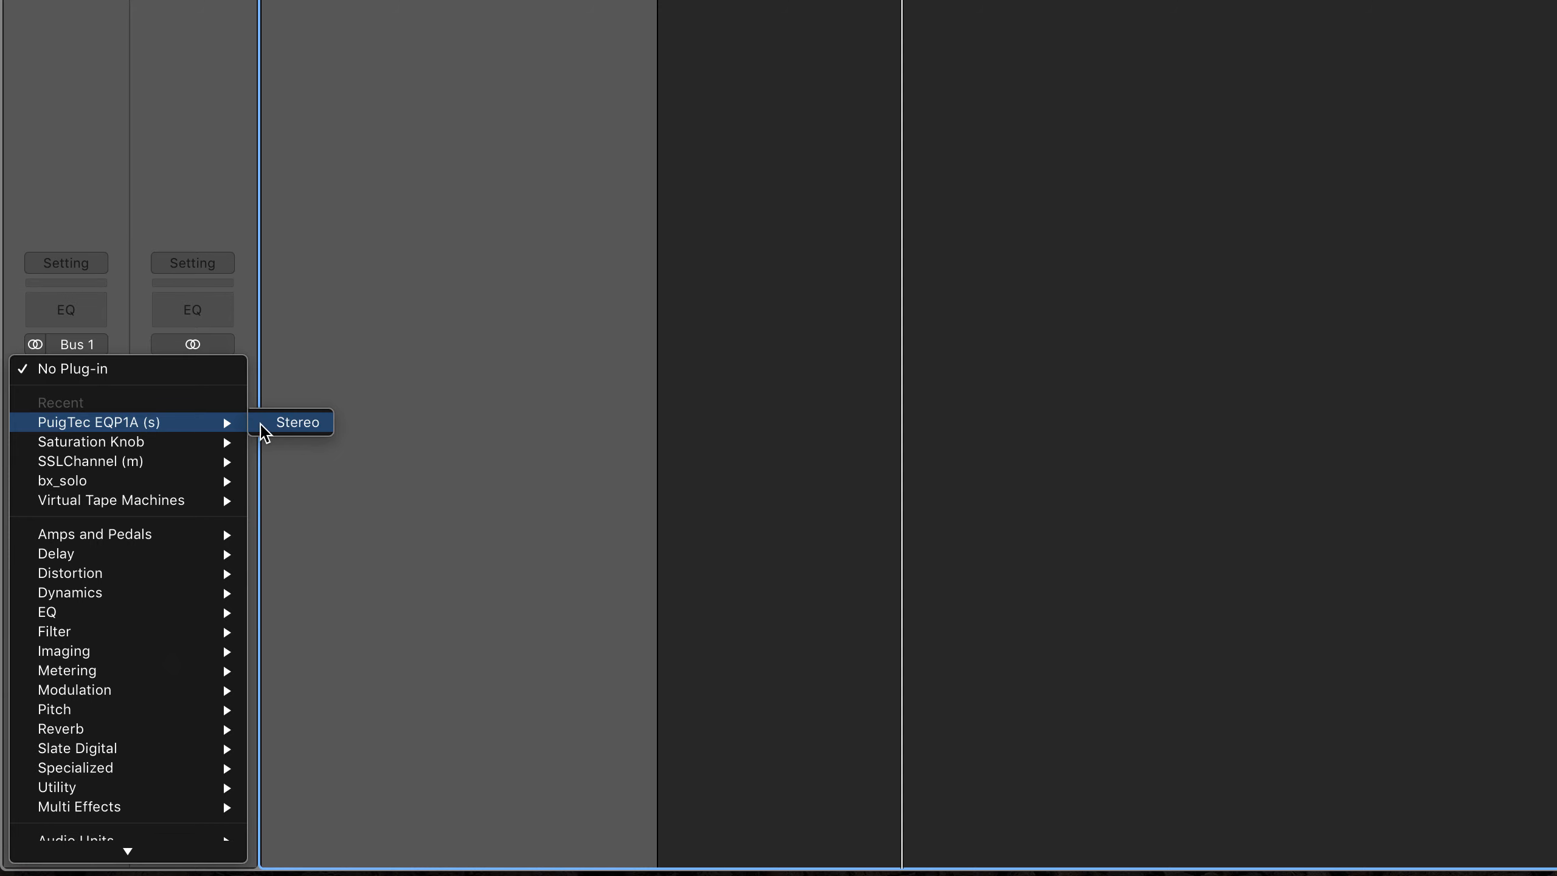
{"action": "left_click", "coordinate": [289, 429]}
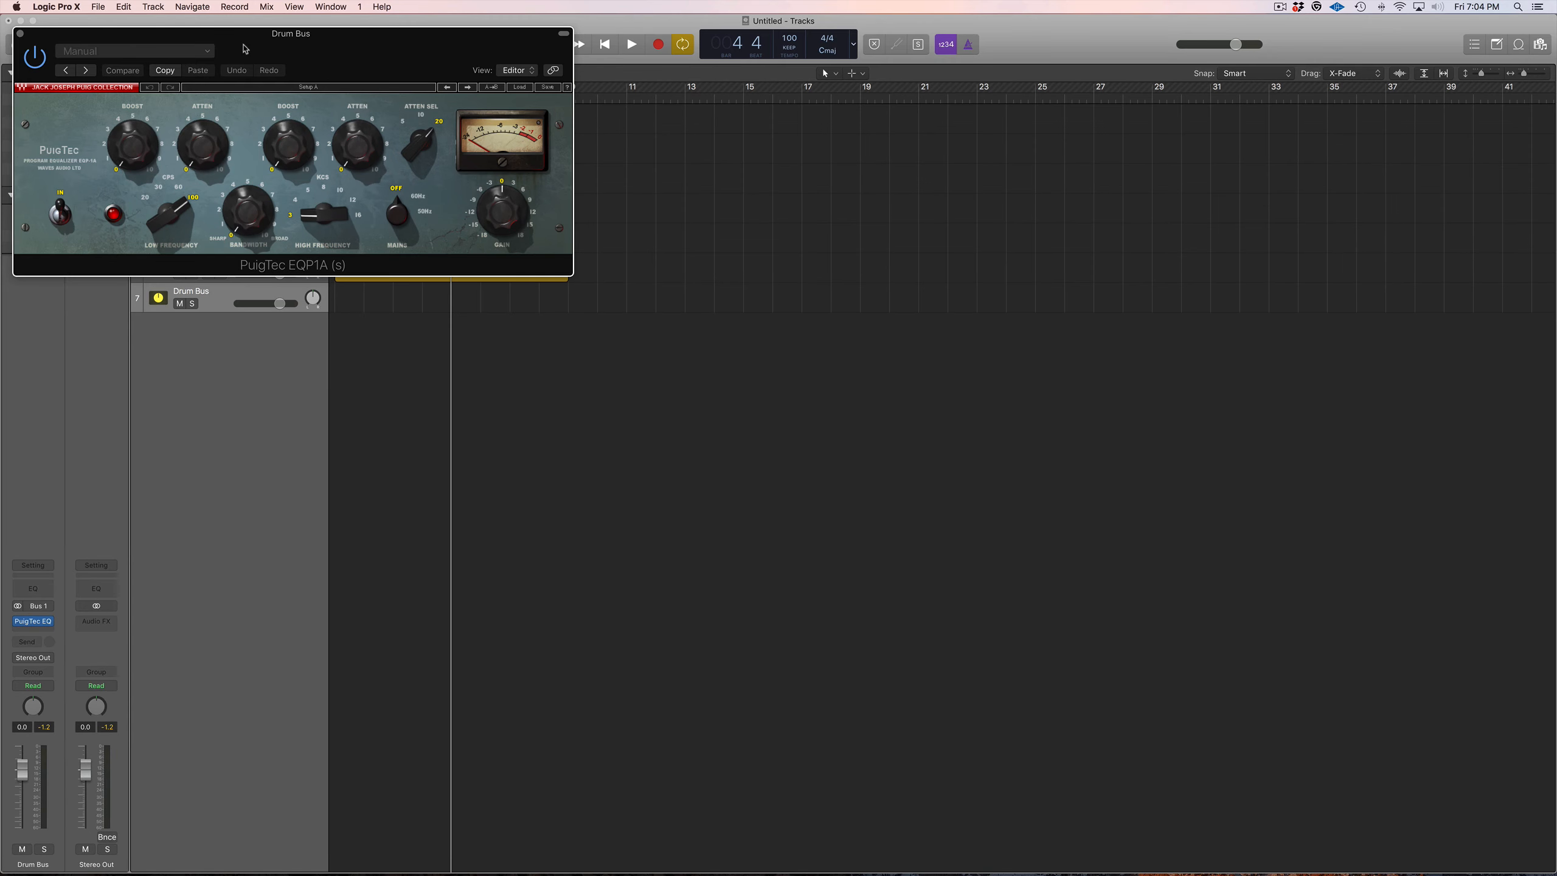
{"action": "left_click_drag", "start_coordinate": [245, 49], "coordinate": [672, 334]}
Set the PuigTec EQ's bandwidth to 10, its low frequency to 60 and its high frequency to 12.
{"action": "left_click_drag", "start_coordinate": [684, 509], "coordinate": [679, 469]}
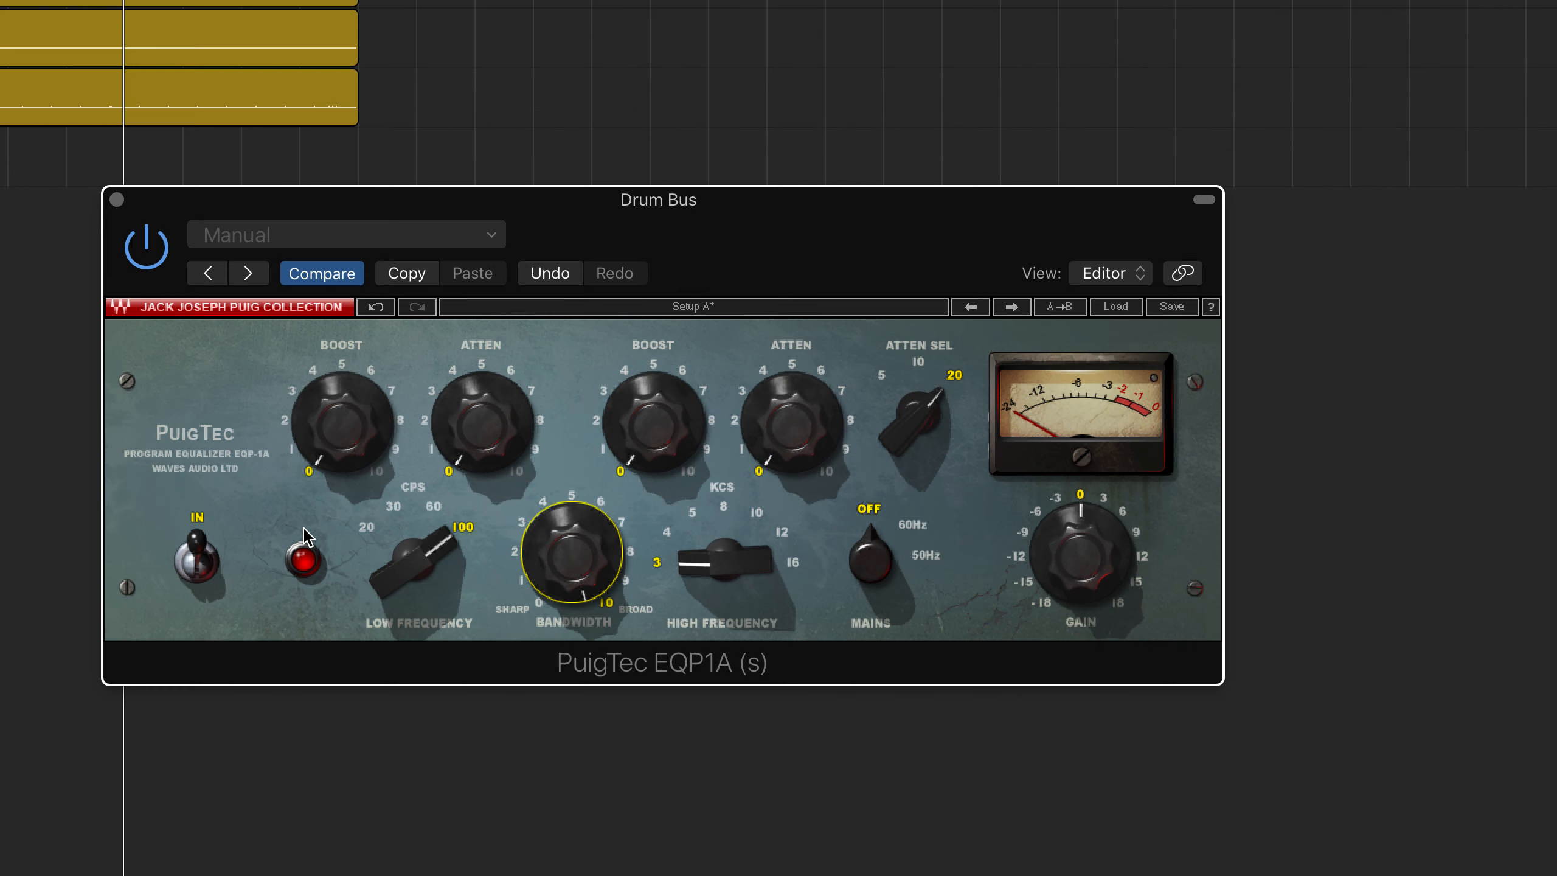
{"action": "left_click_drag", "start_coordinate": [415, 564], "coordinate": [415, 580]}
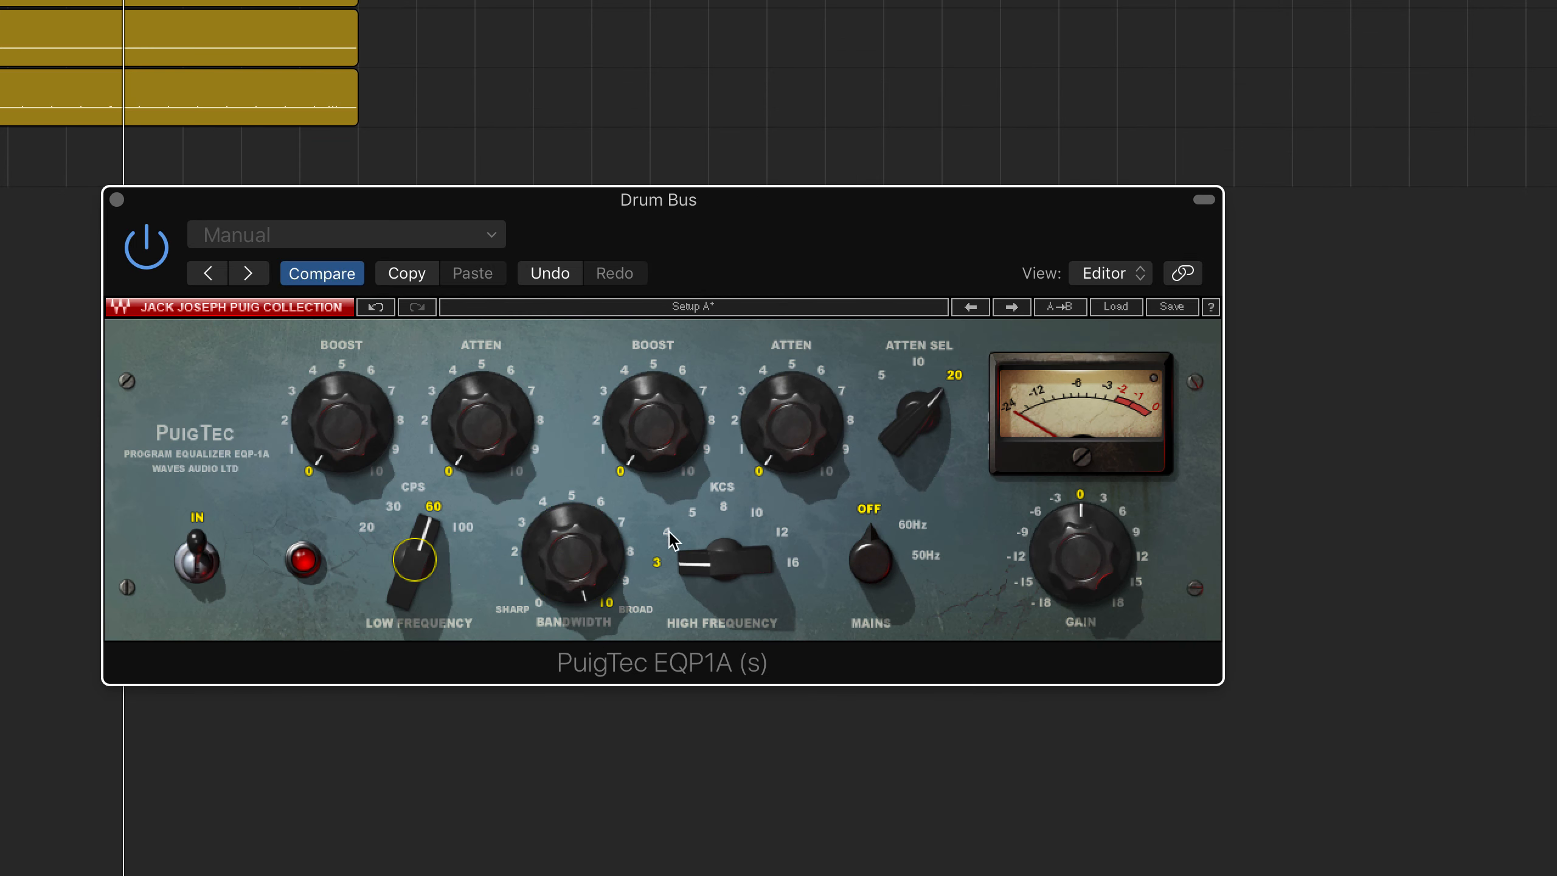
{"action": "left_click_drag", "start_coordinate": [723, 576], "coordinate": [724, 526]}
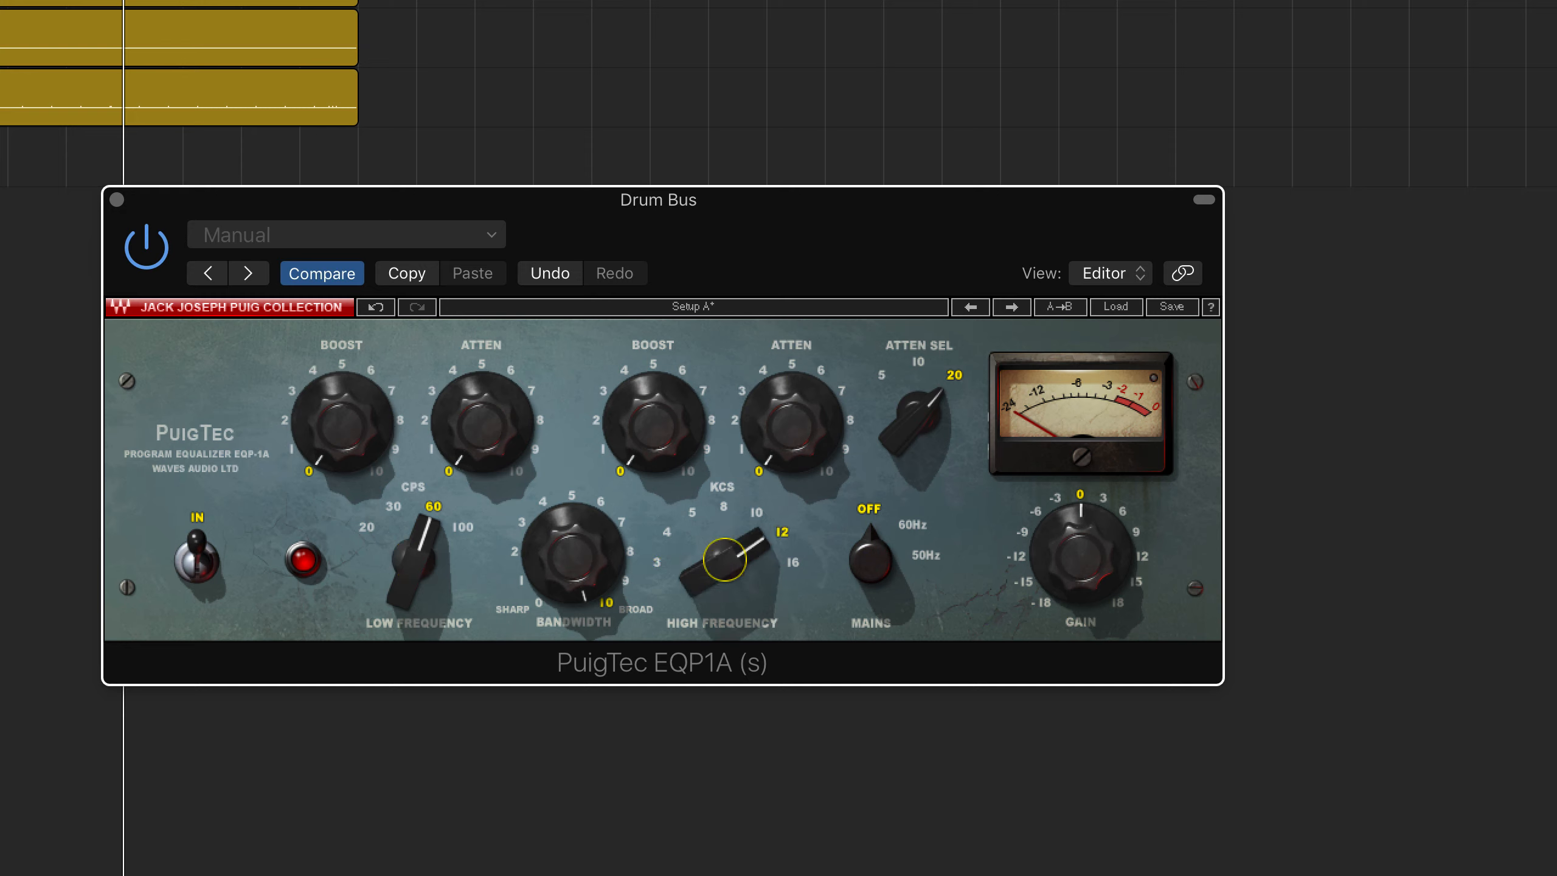
Raise the PuigTec EQ's low and high boost to 4 each during playback, and close the plug-in window.
{"action": "key", "text": "space"}
{"action": "left_click_drag", "start_coordinate": [325, 423], "coordinate": [325, 376]}
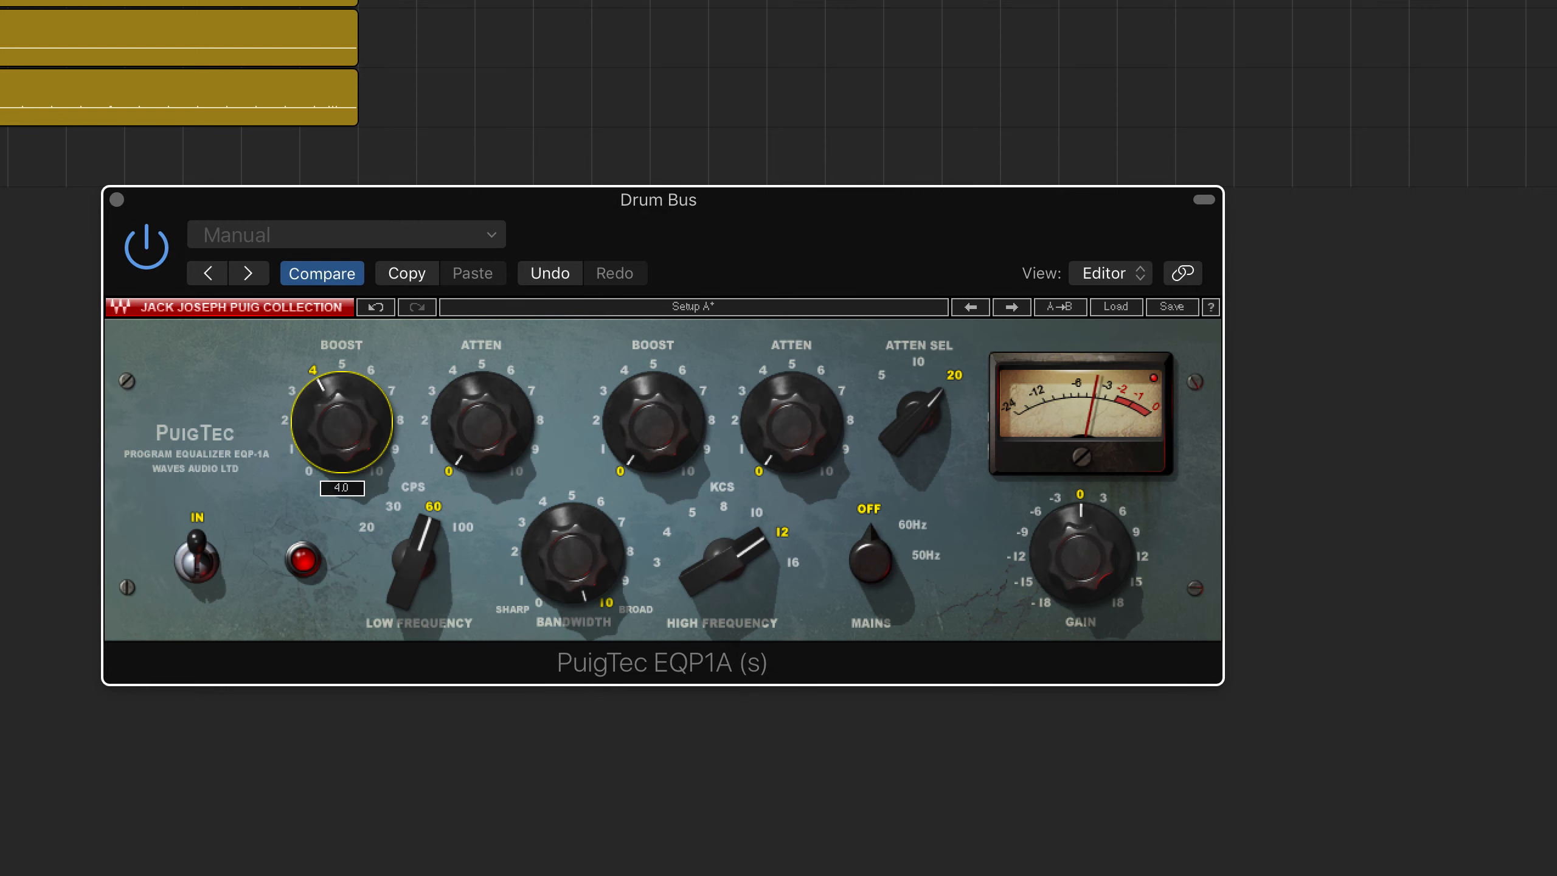
{"action": "left_click_drag", "start_coordinate": [672, 456], "coordinate": [672, 417]}
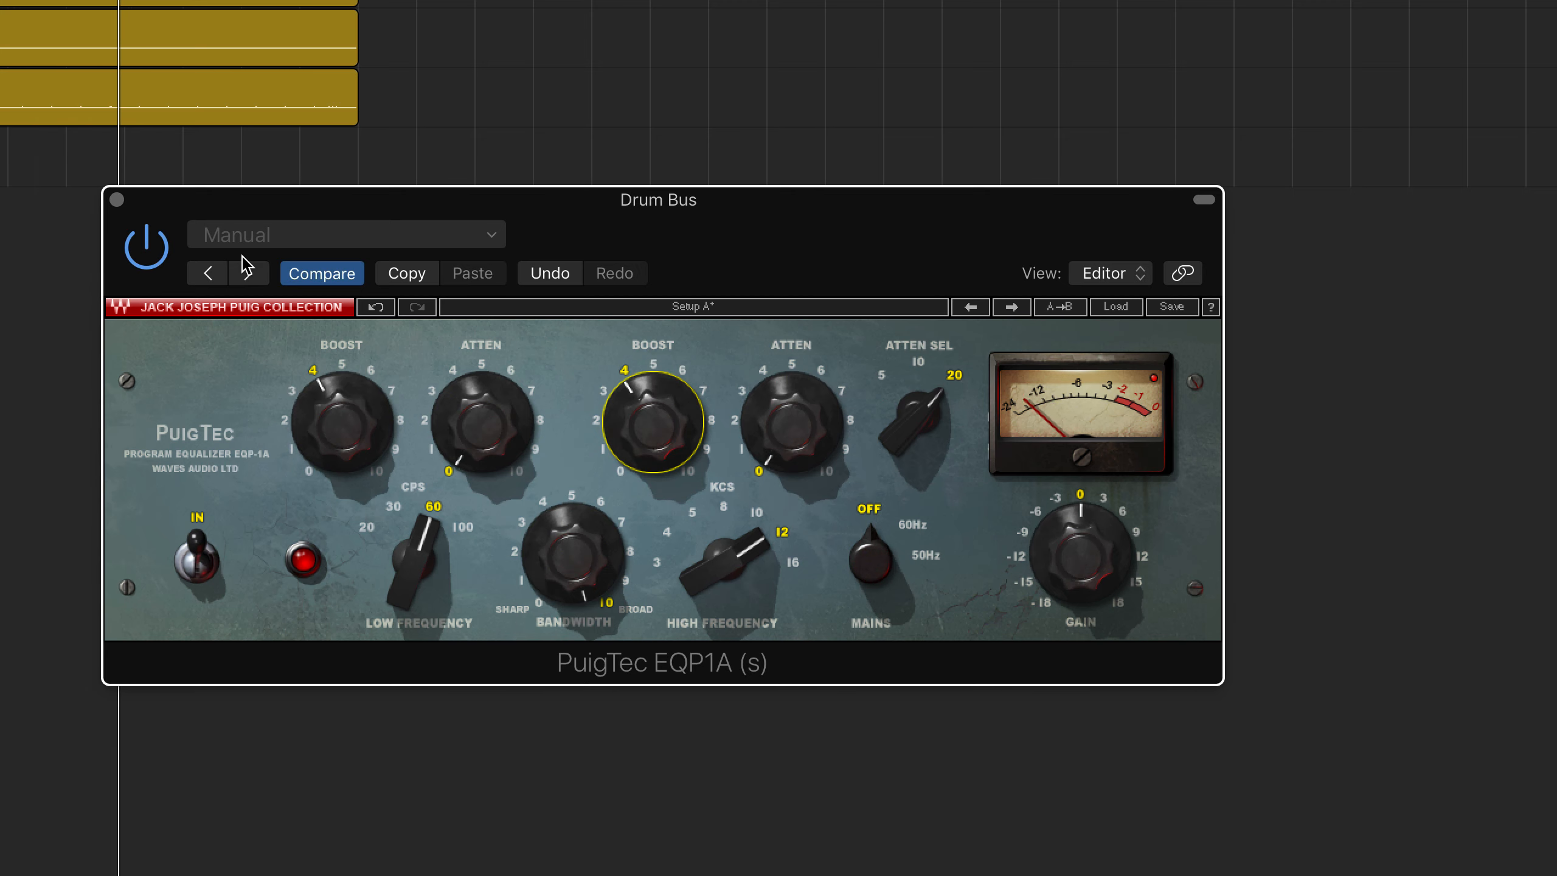
{"action": "left_click", "coordinate": [116, 199]}
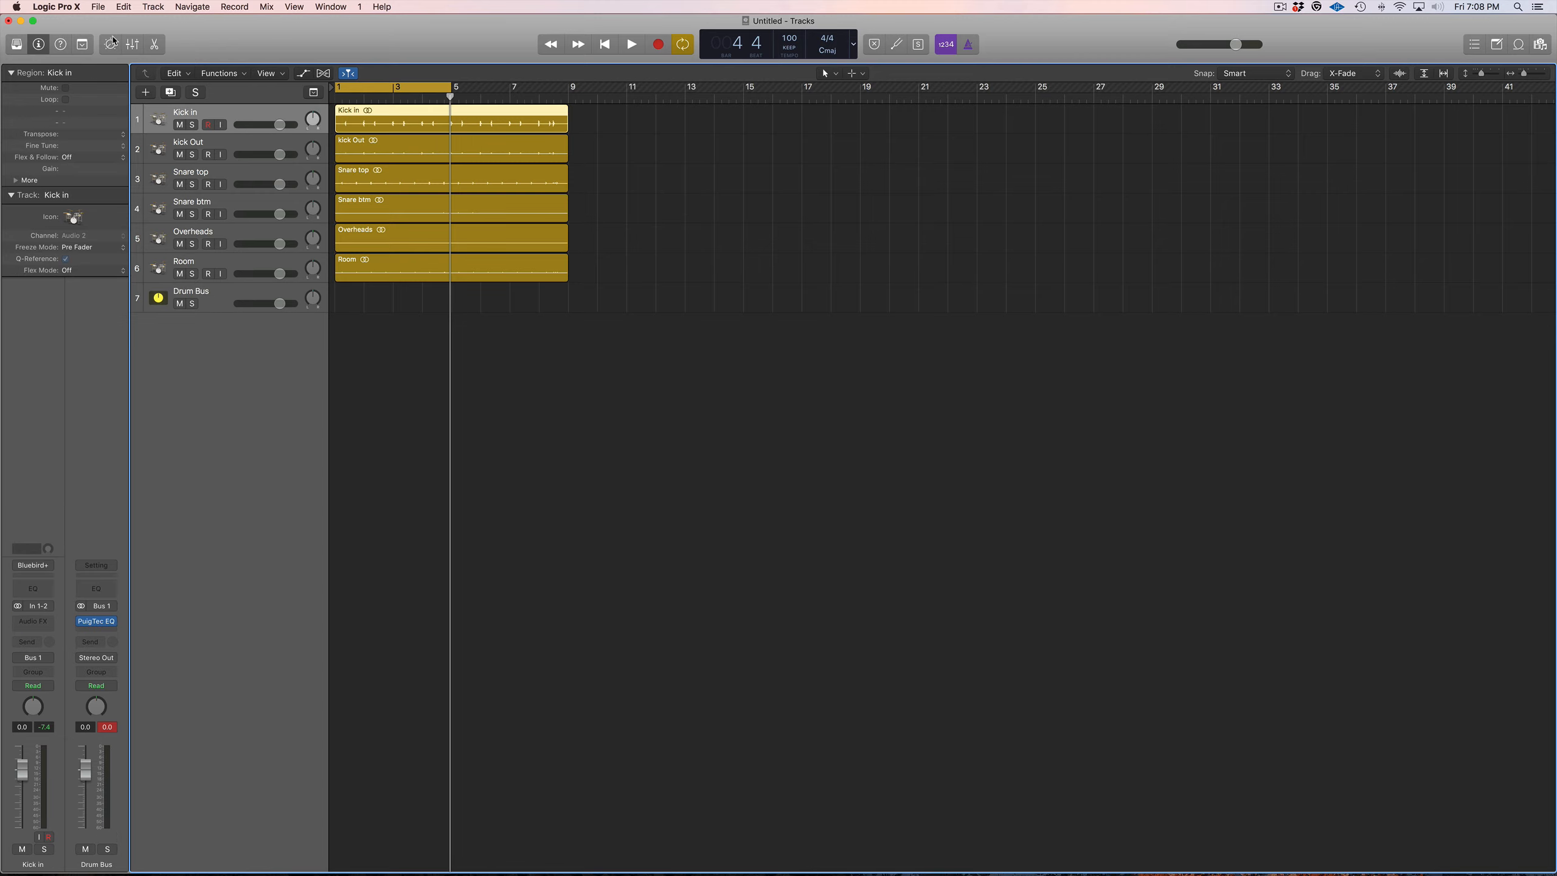
Add a send to Bus 2 on the Kick in, kick Out, Snare top and Snare btm channels.
{"action": "left_click", "coordinate": [131, 44]}
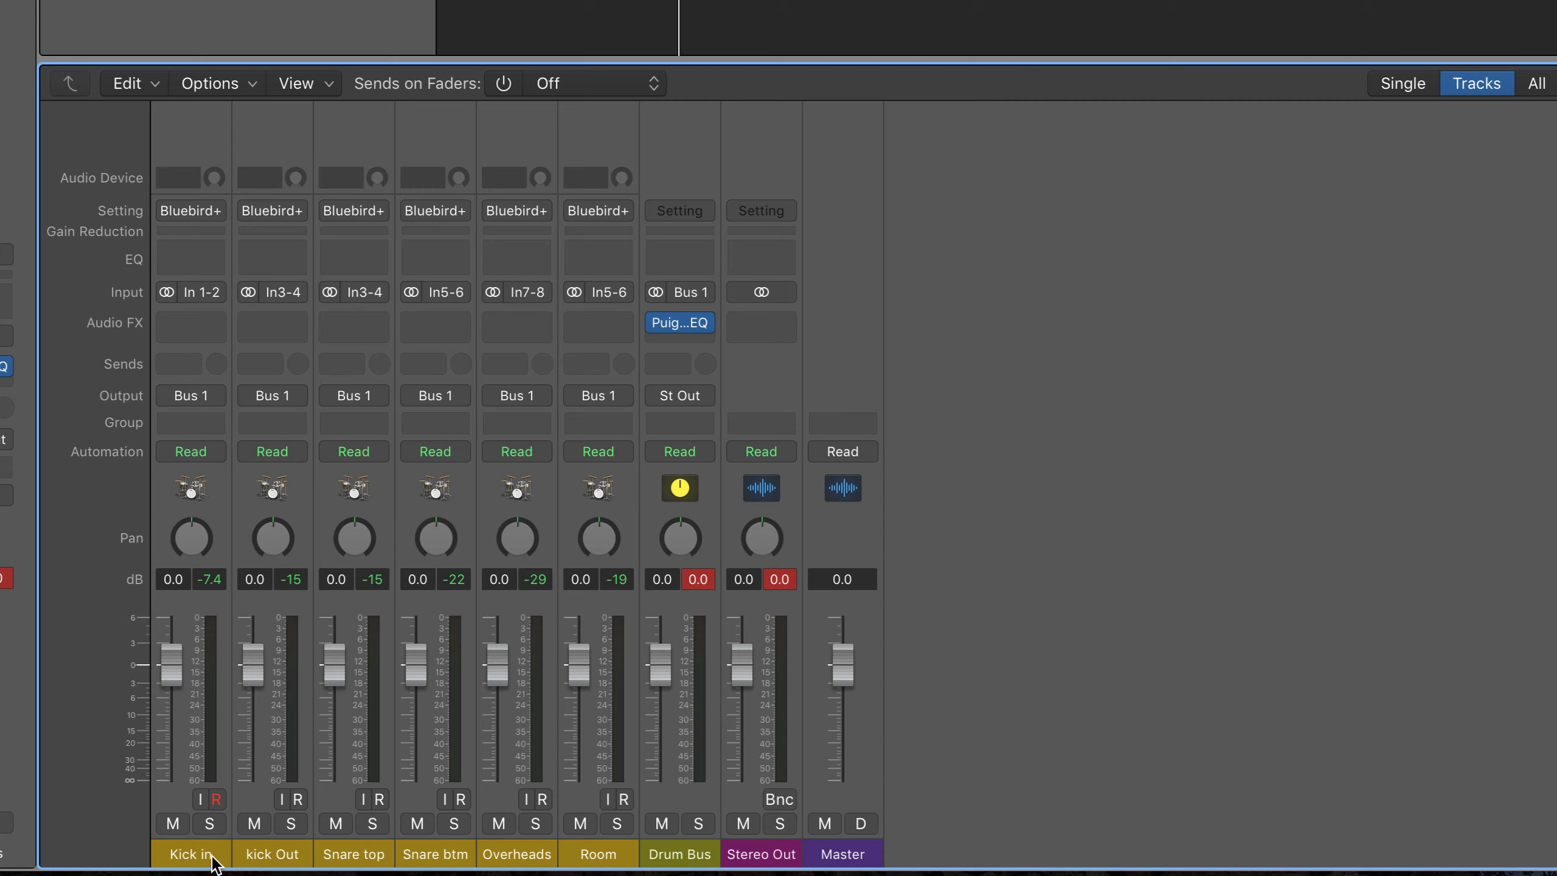
{"action": "left_click_drag", "start_coordinate": [215, 862], "coordinate": [445, 864]}
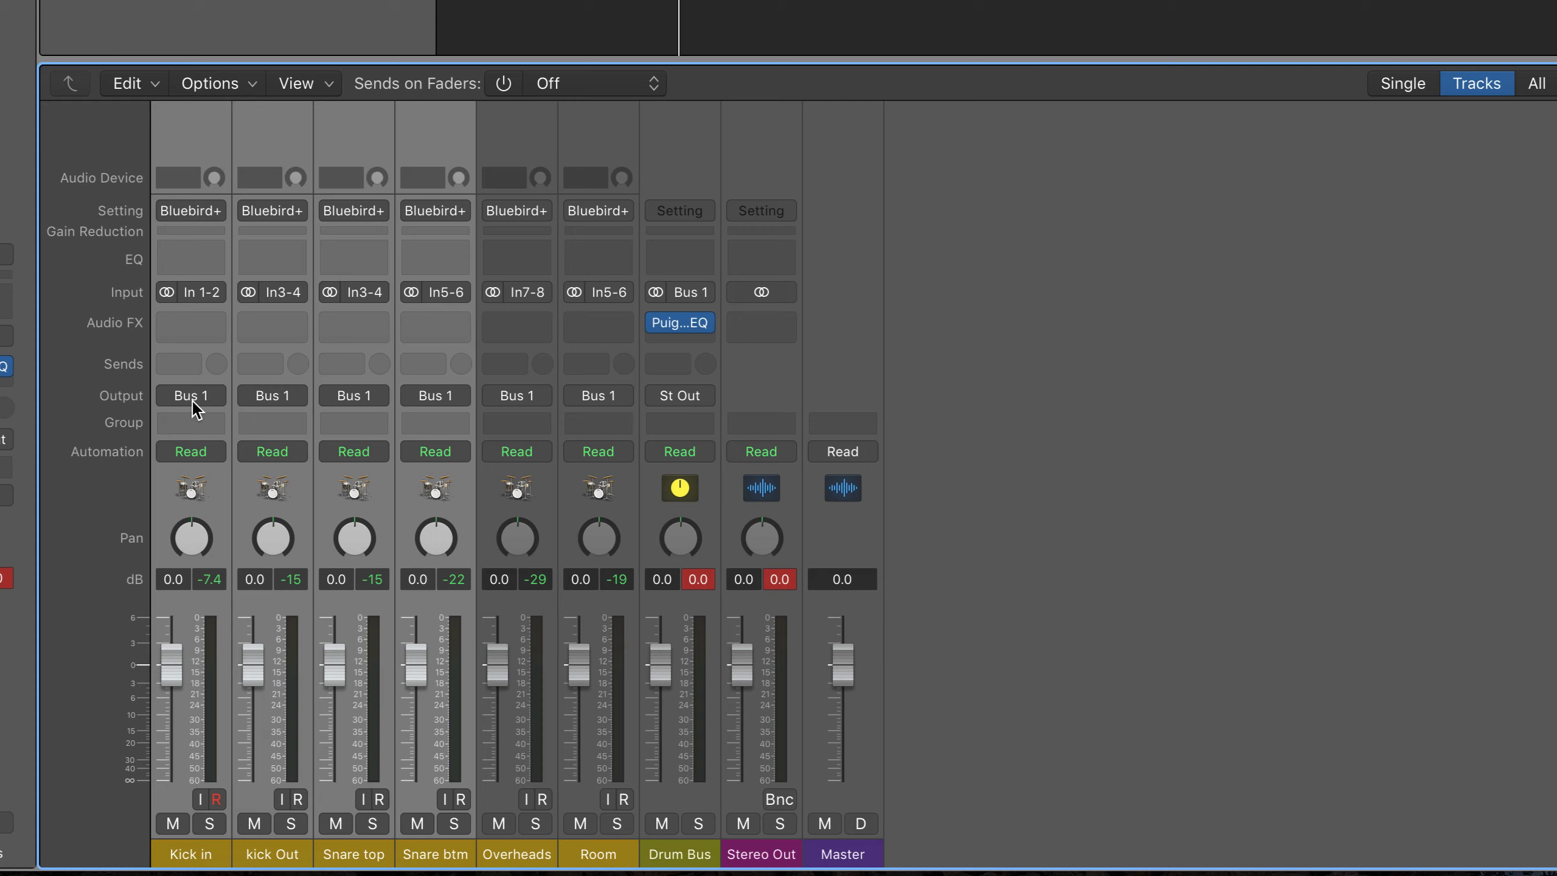
{"action": "left_click", "coordinate": [190, 366]}
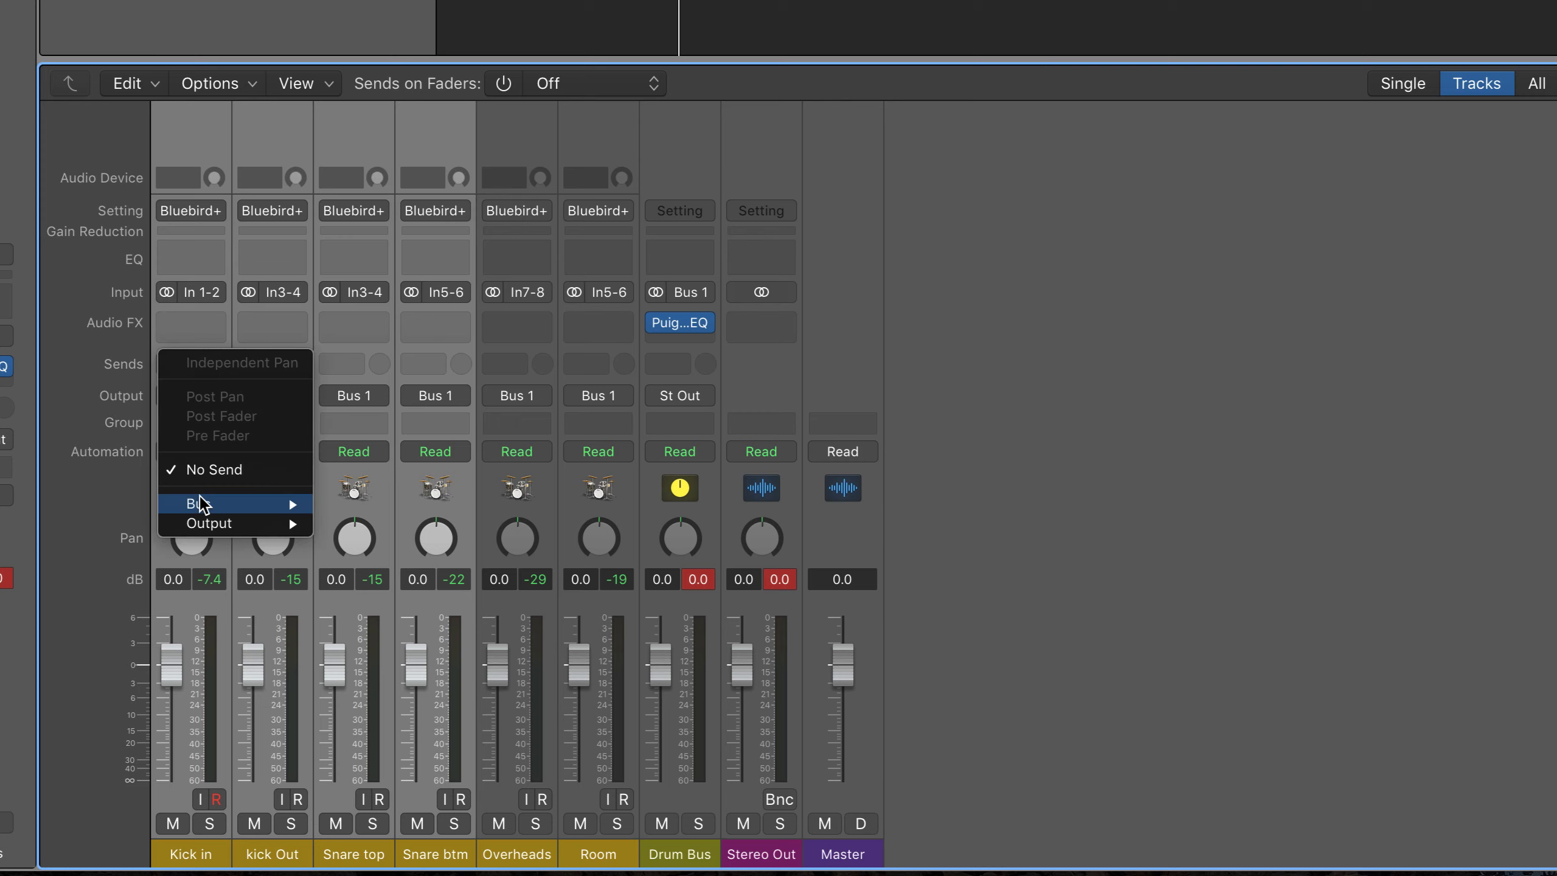
{"action": "mouse_move", "coordinate": [201, 504]}
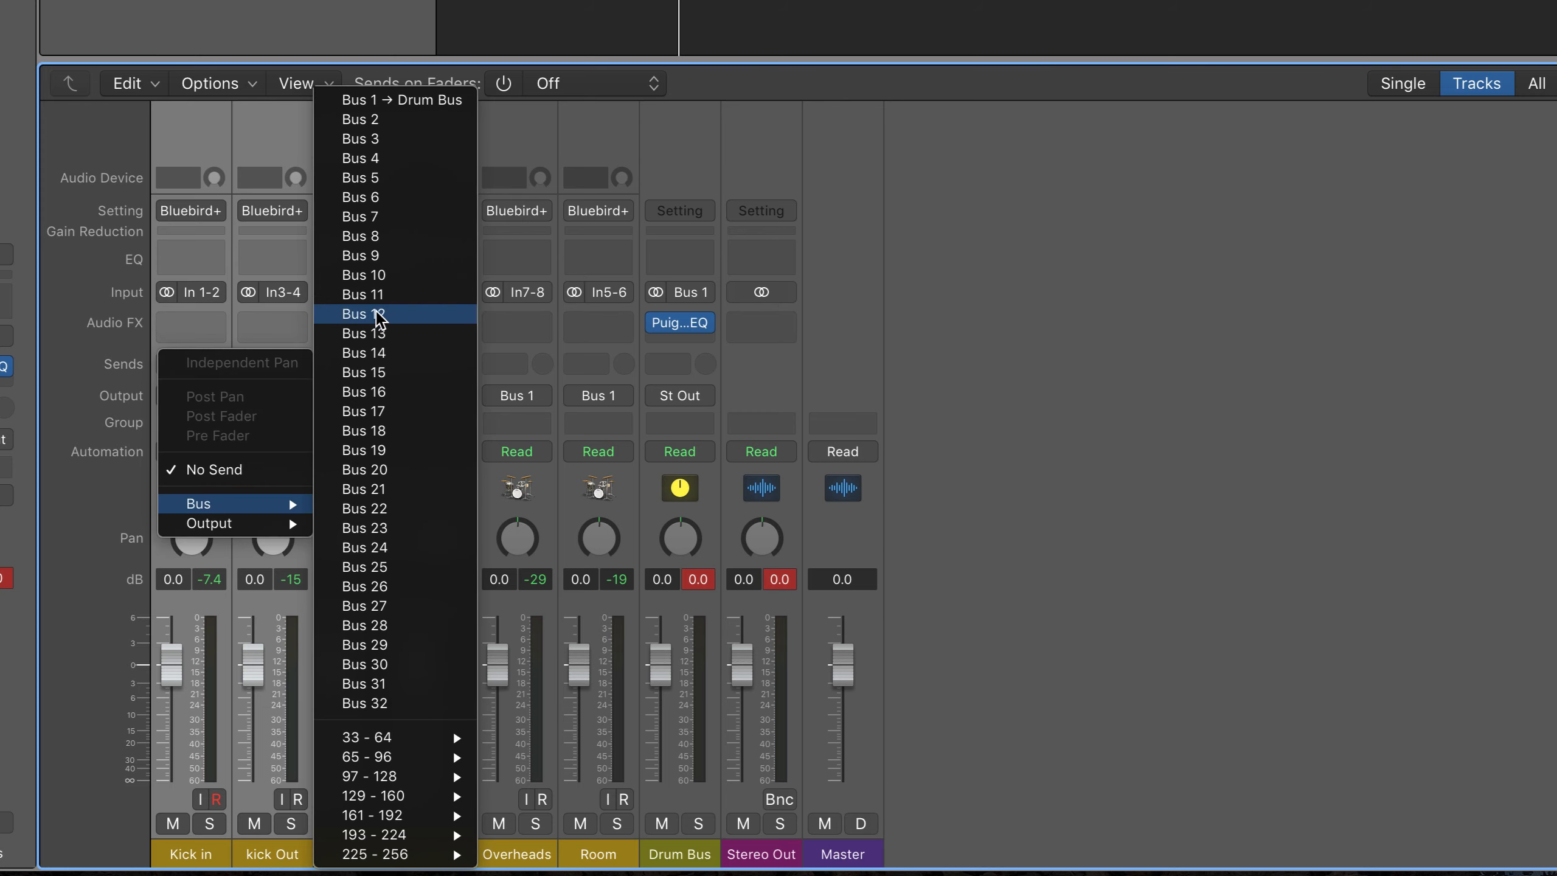
{"action": "left_click", "coordinate": [383, 123]}
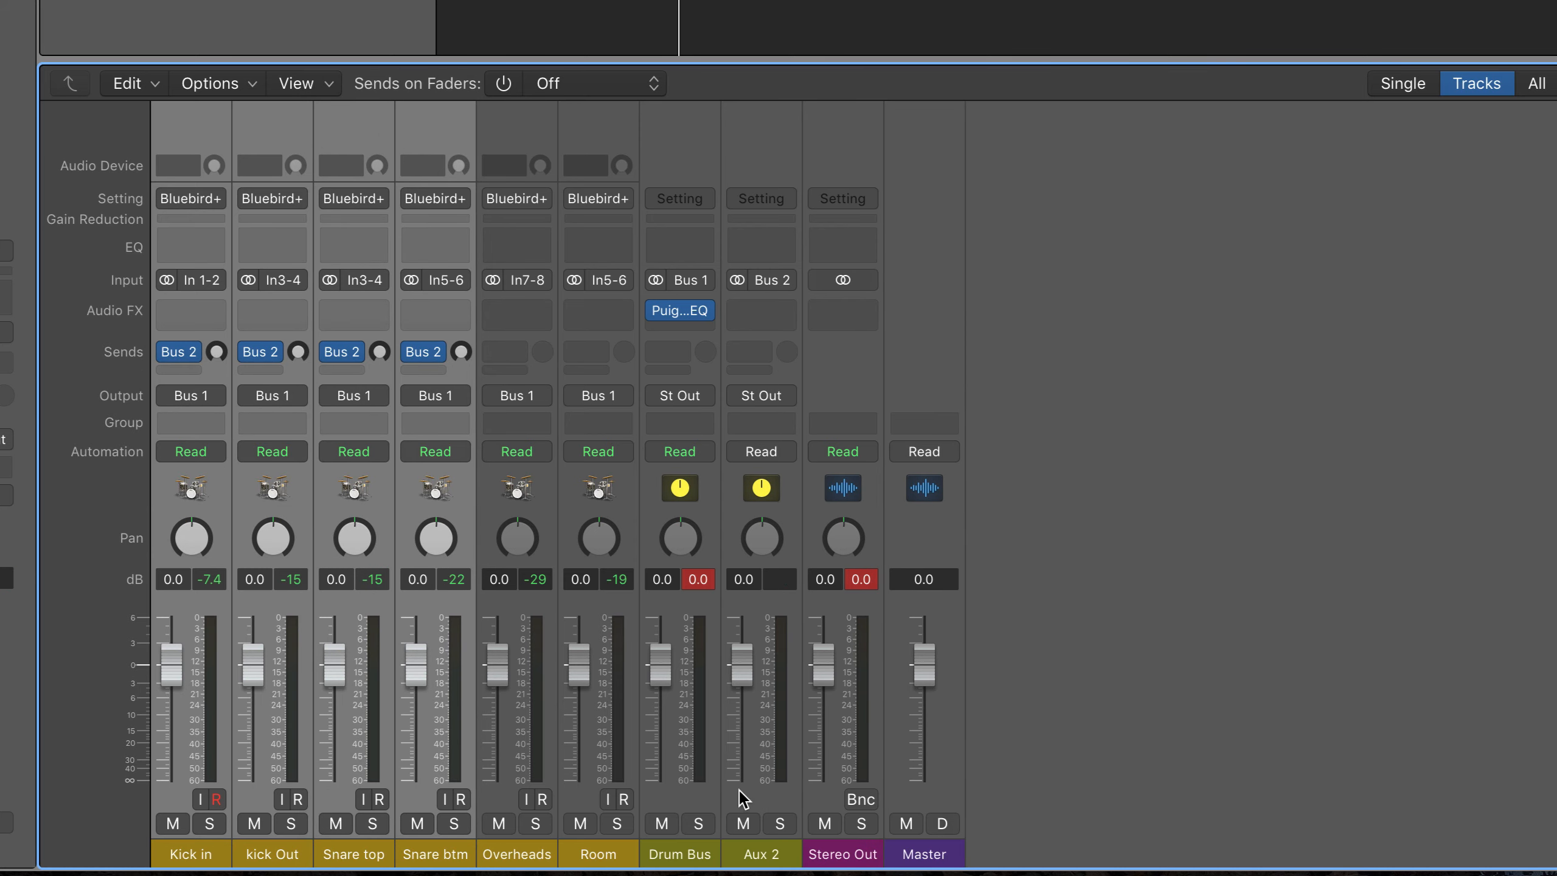
Rename the Aux 2 channel strip as Drum Verb.
{"action": "left_click", "coordinate": [761, 858]}
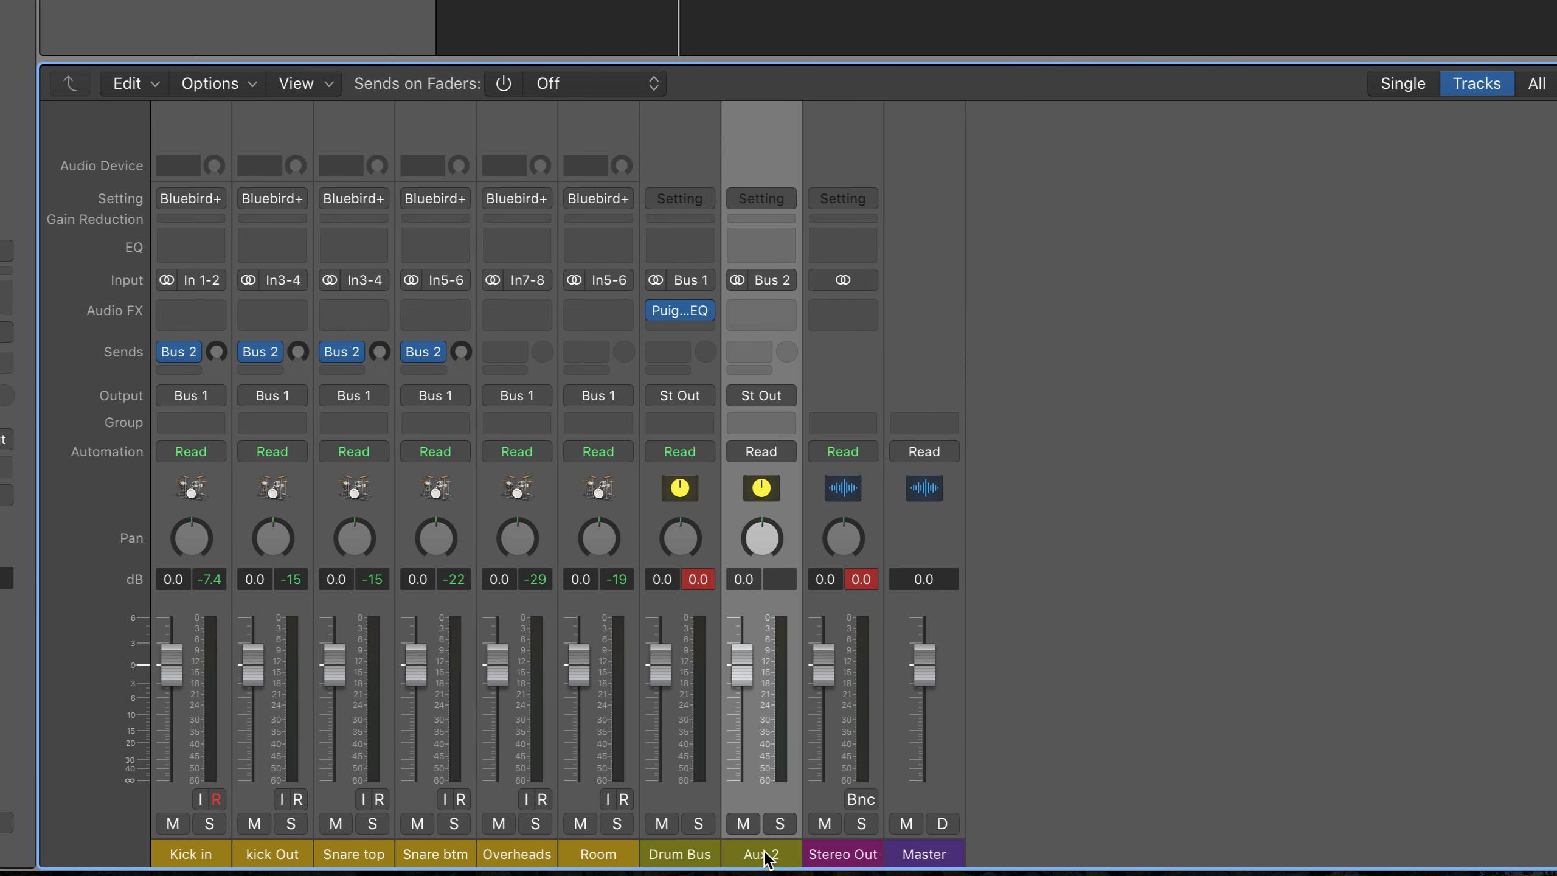
{"action": "double_click", "coordinate": [769, 854]}
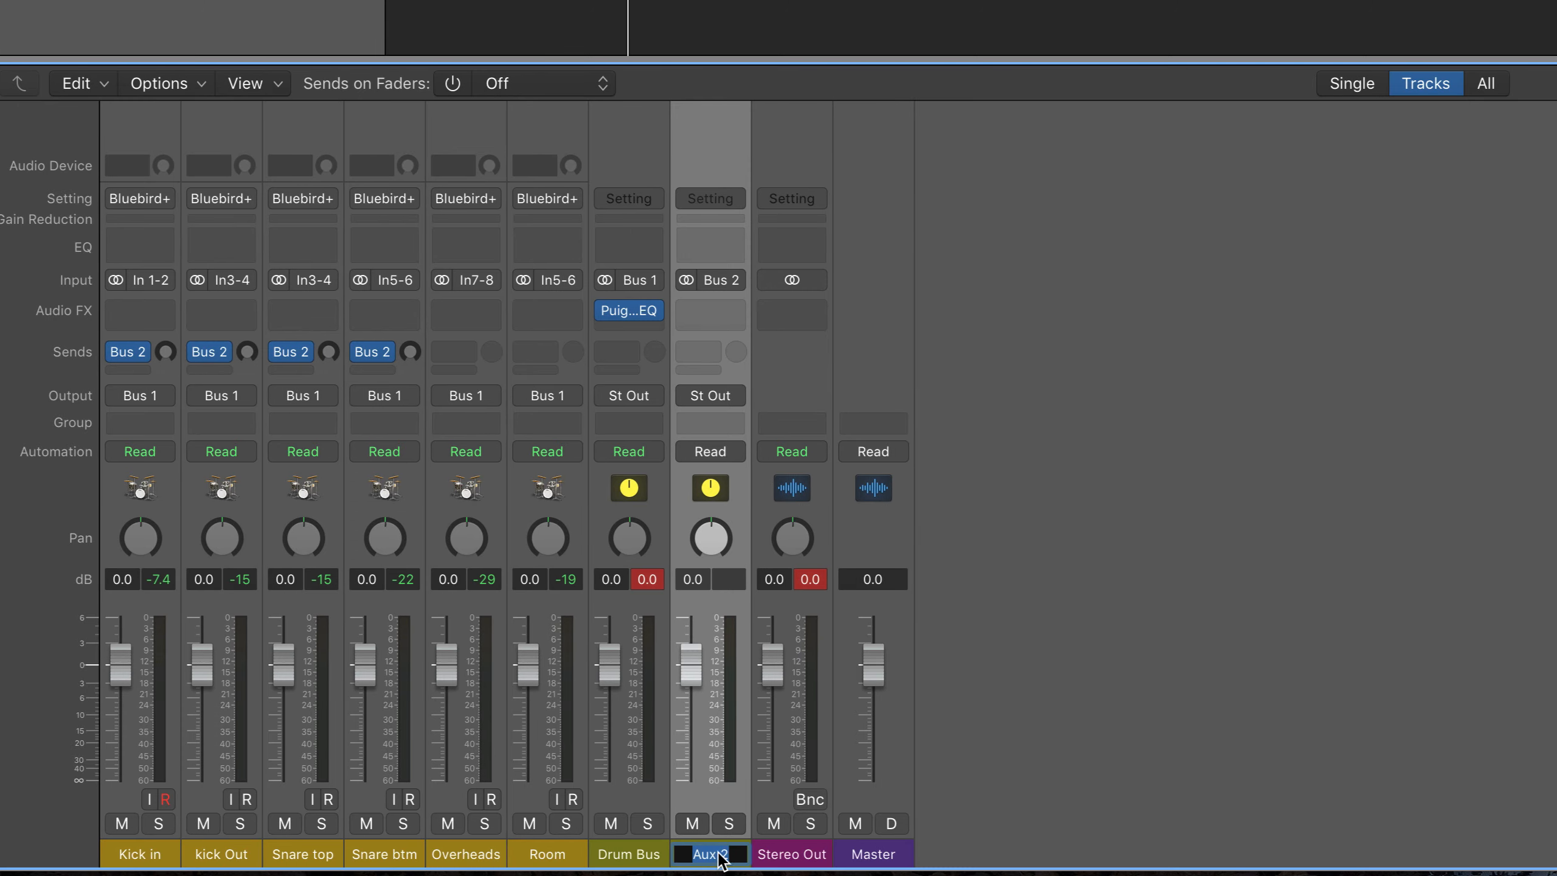
{"action": "type", "text": "Drum Verb"}
{"action": "key", "text": "Return"}
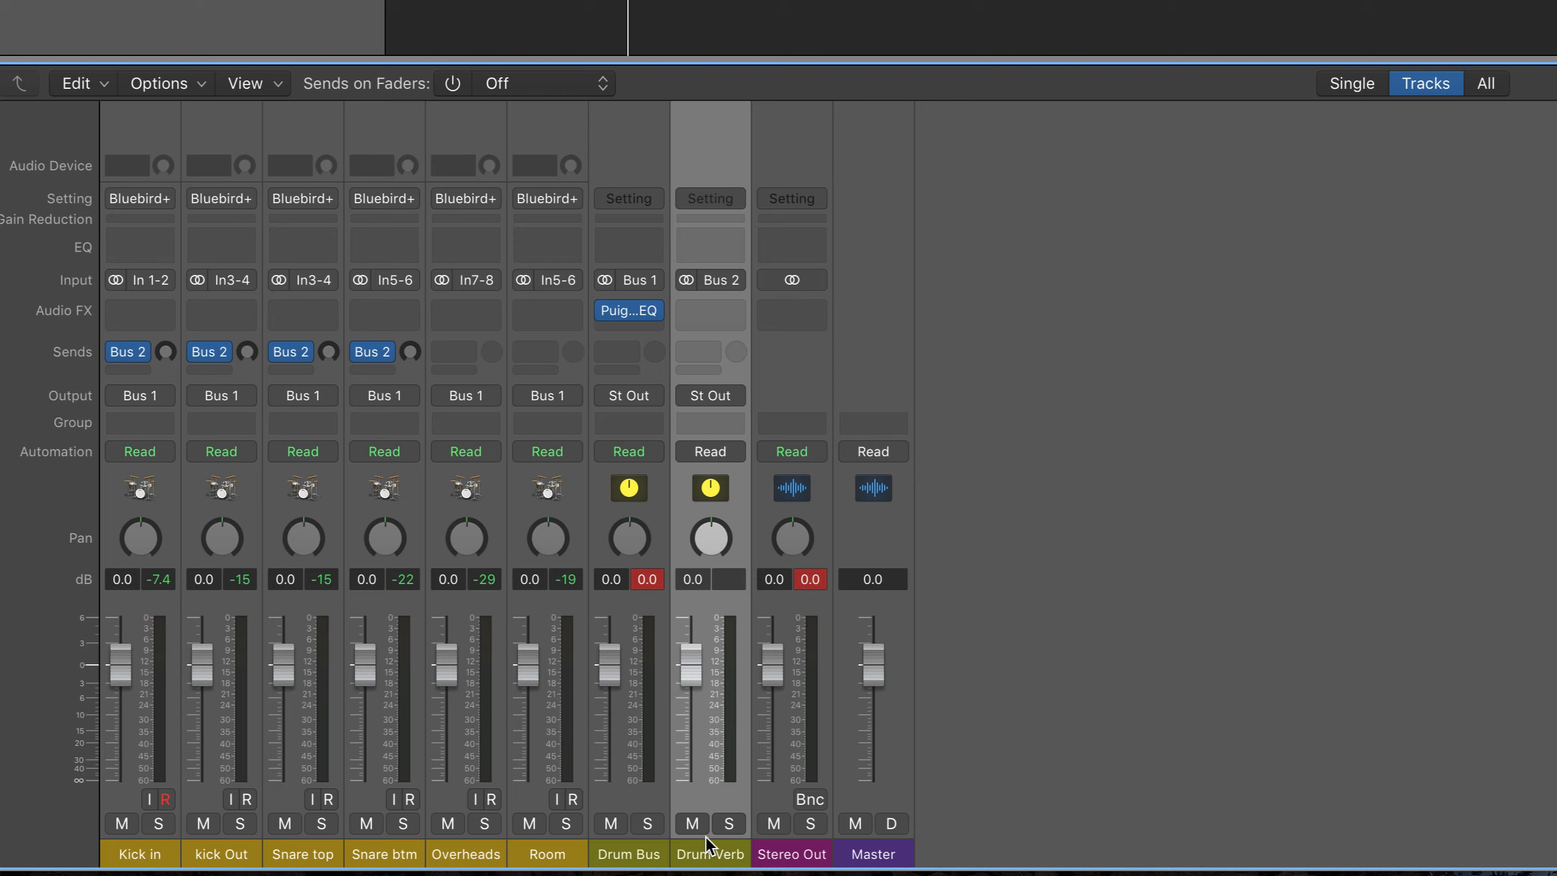
Create a track for the Drum Verb channel strip and place it below the Drum Bus track.
{"action": "right_click", "coordinate": [712, 854]}
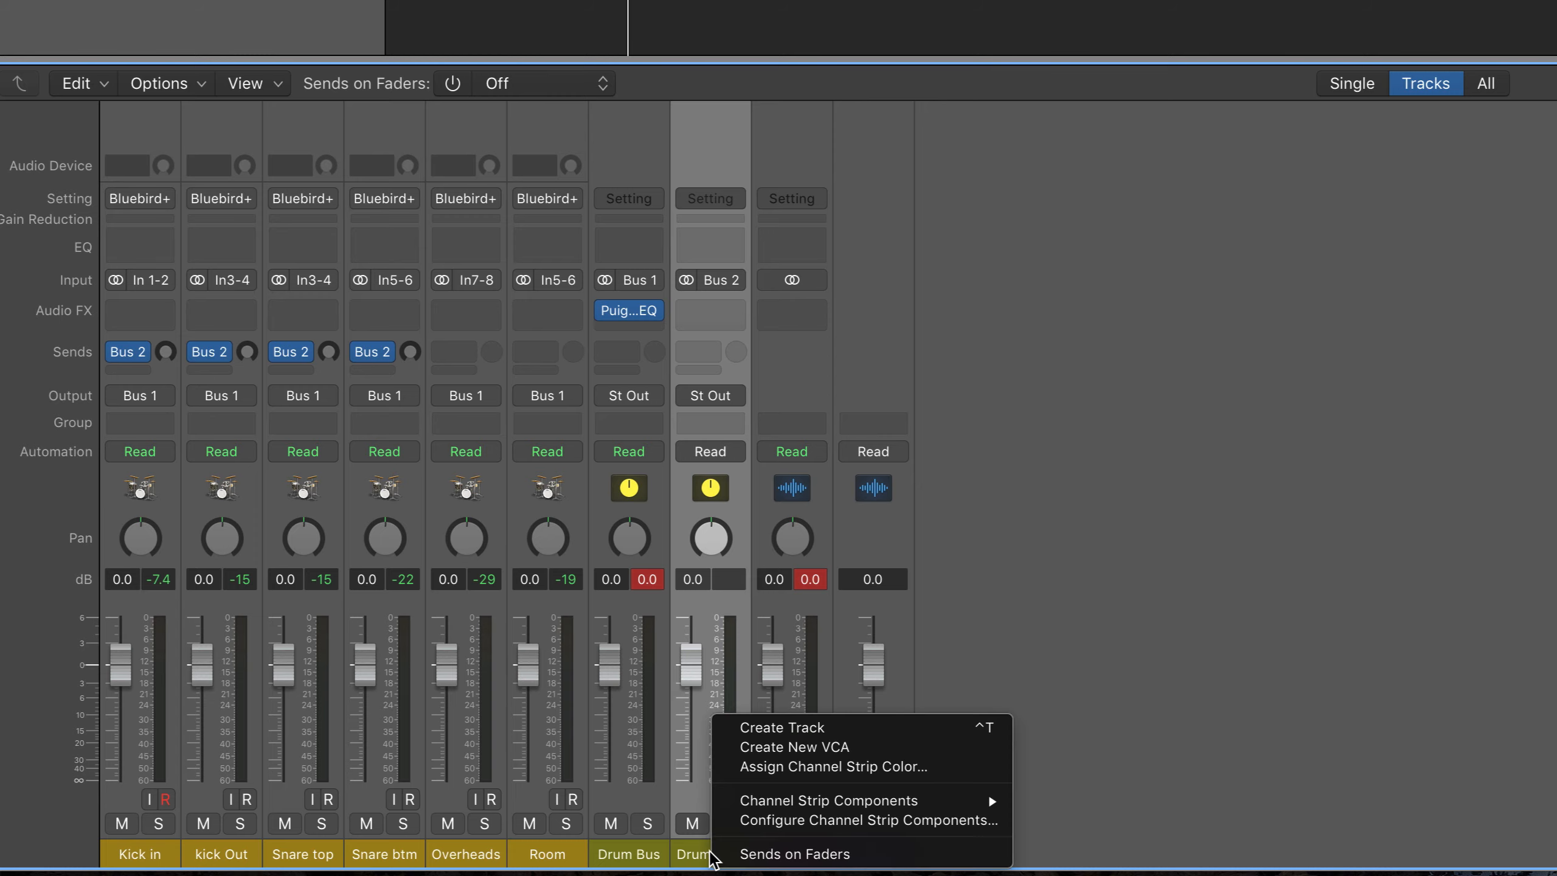
{"action": "left_click", "coordinate": [783, 732]}
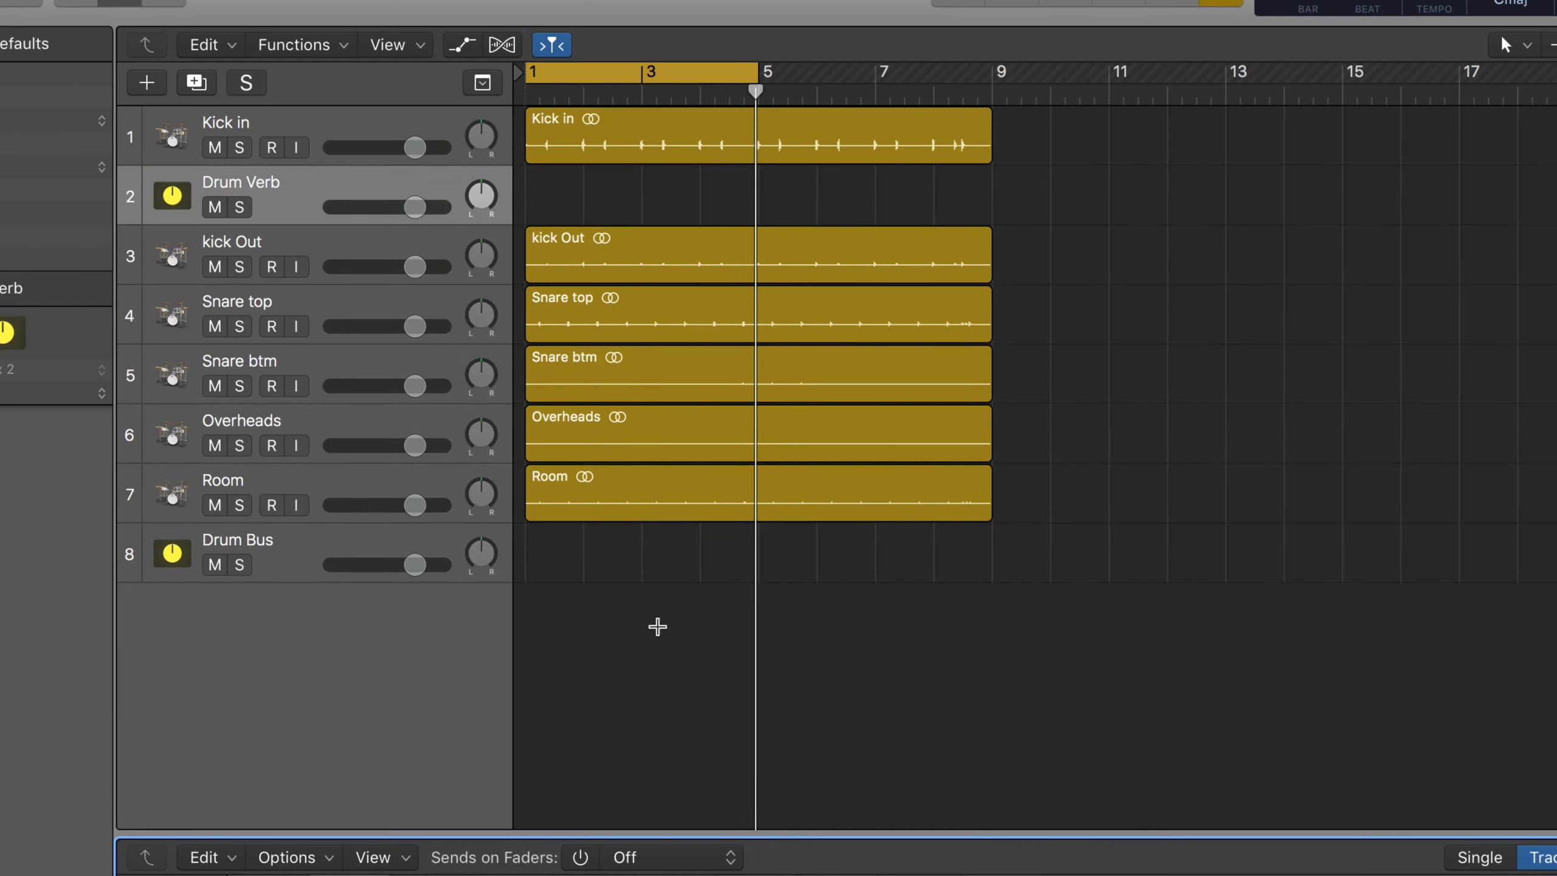
{"action": "left_click_drag", "start_coordinate": [289, 203], "coordinate": [280, 545]}
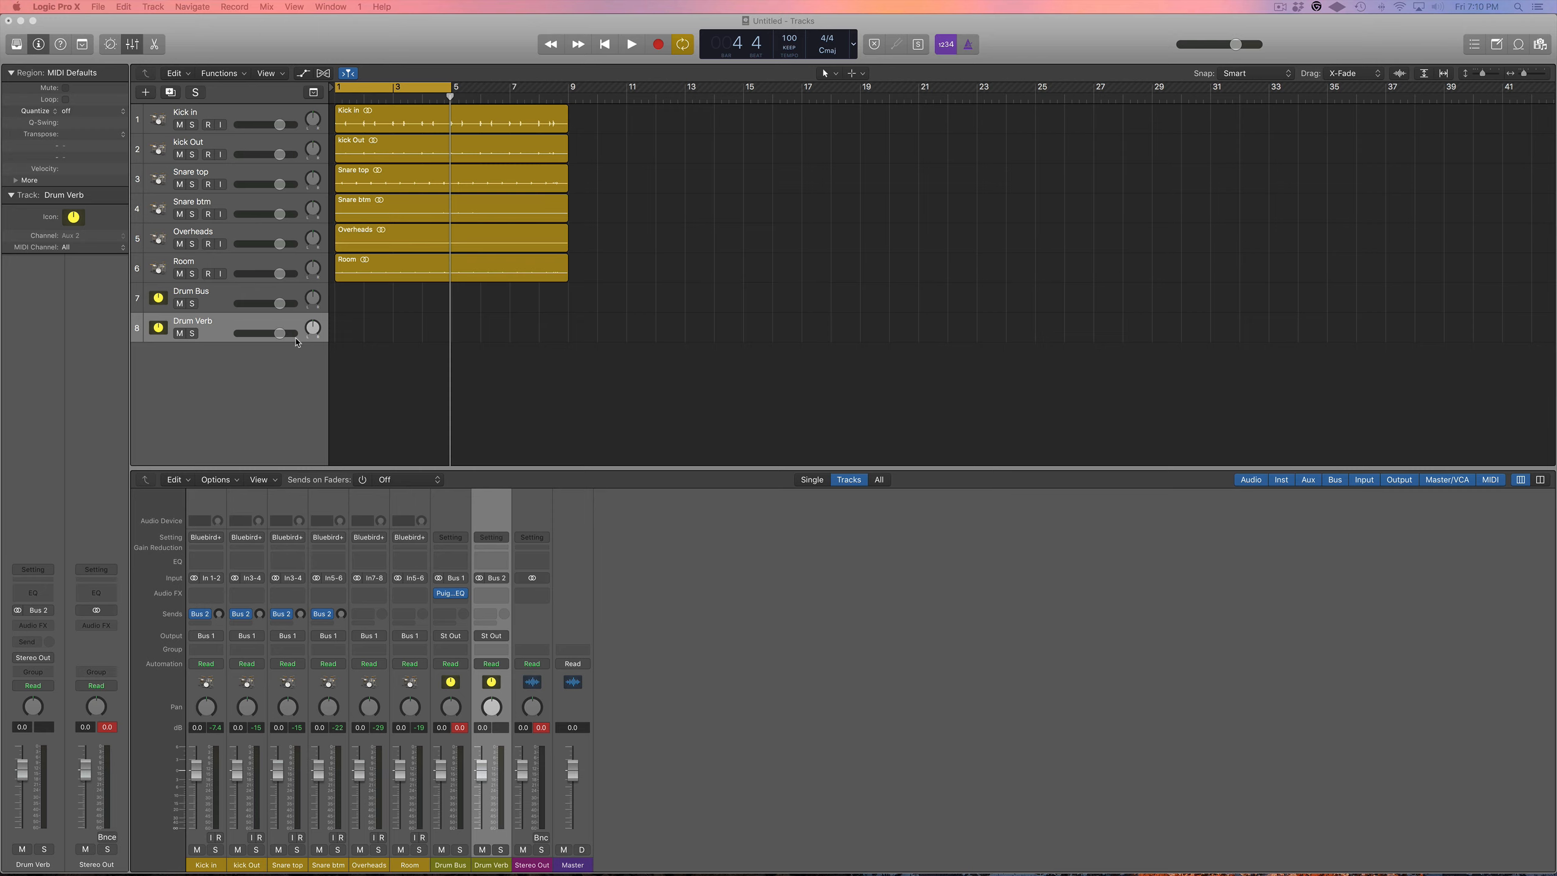
Solo the Drum Verb track, play the project from the beginning to check its signal, and unsolo it.
{"action": "left_click", "coordinate": [191, 334]}
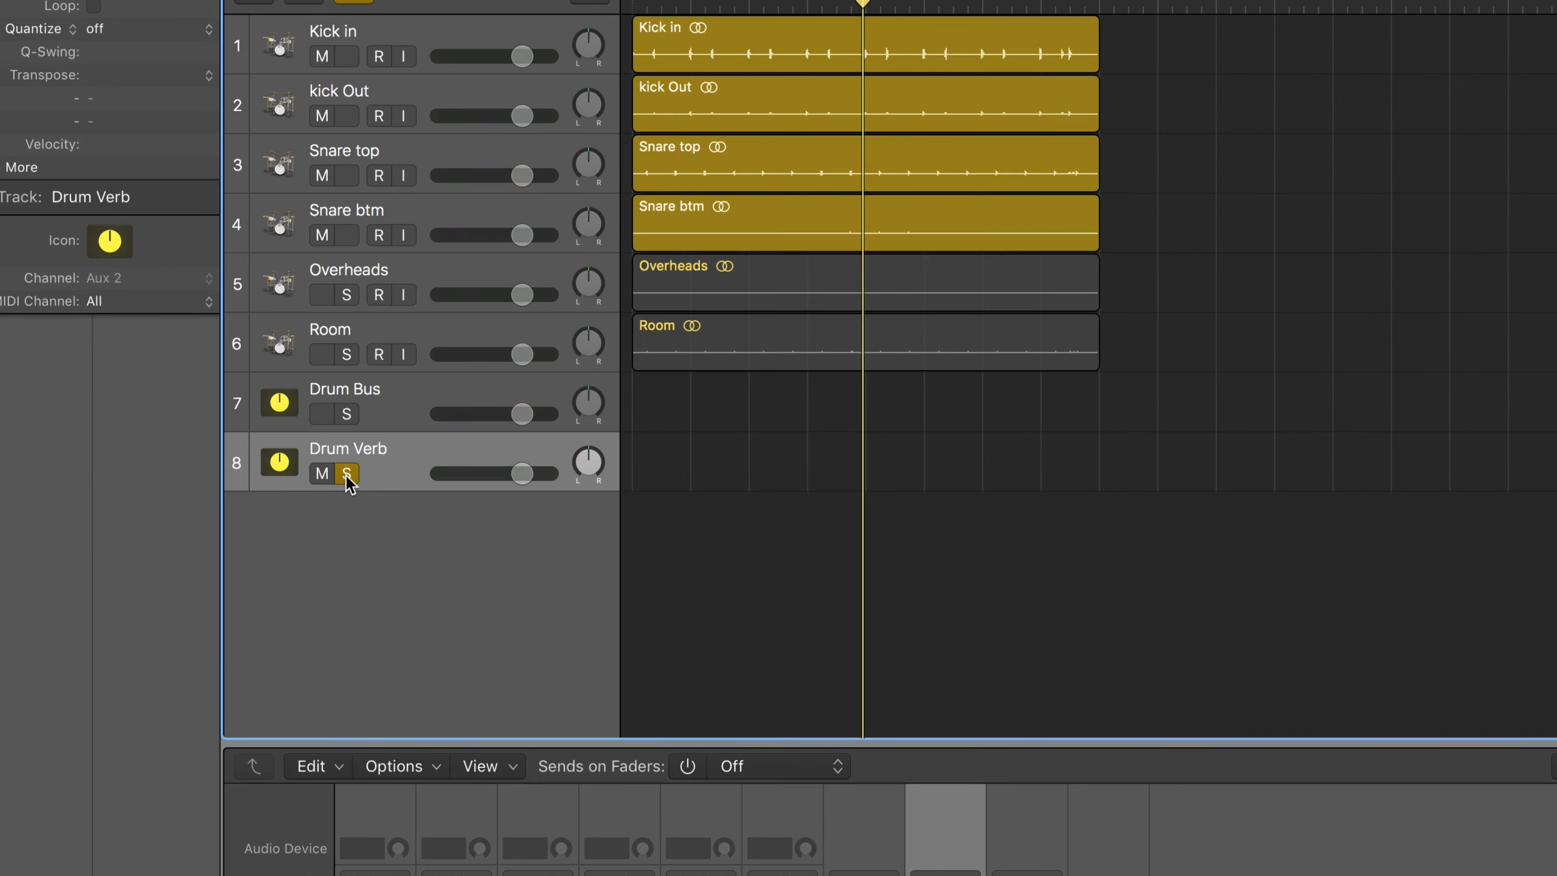
{"action": "key", "text": "Return"}
{"action": "key", "text": "space"}
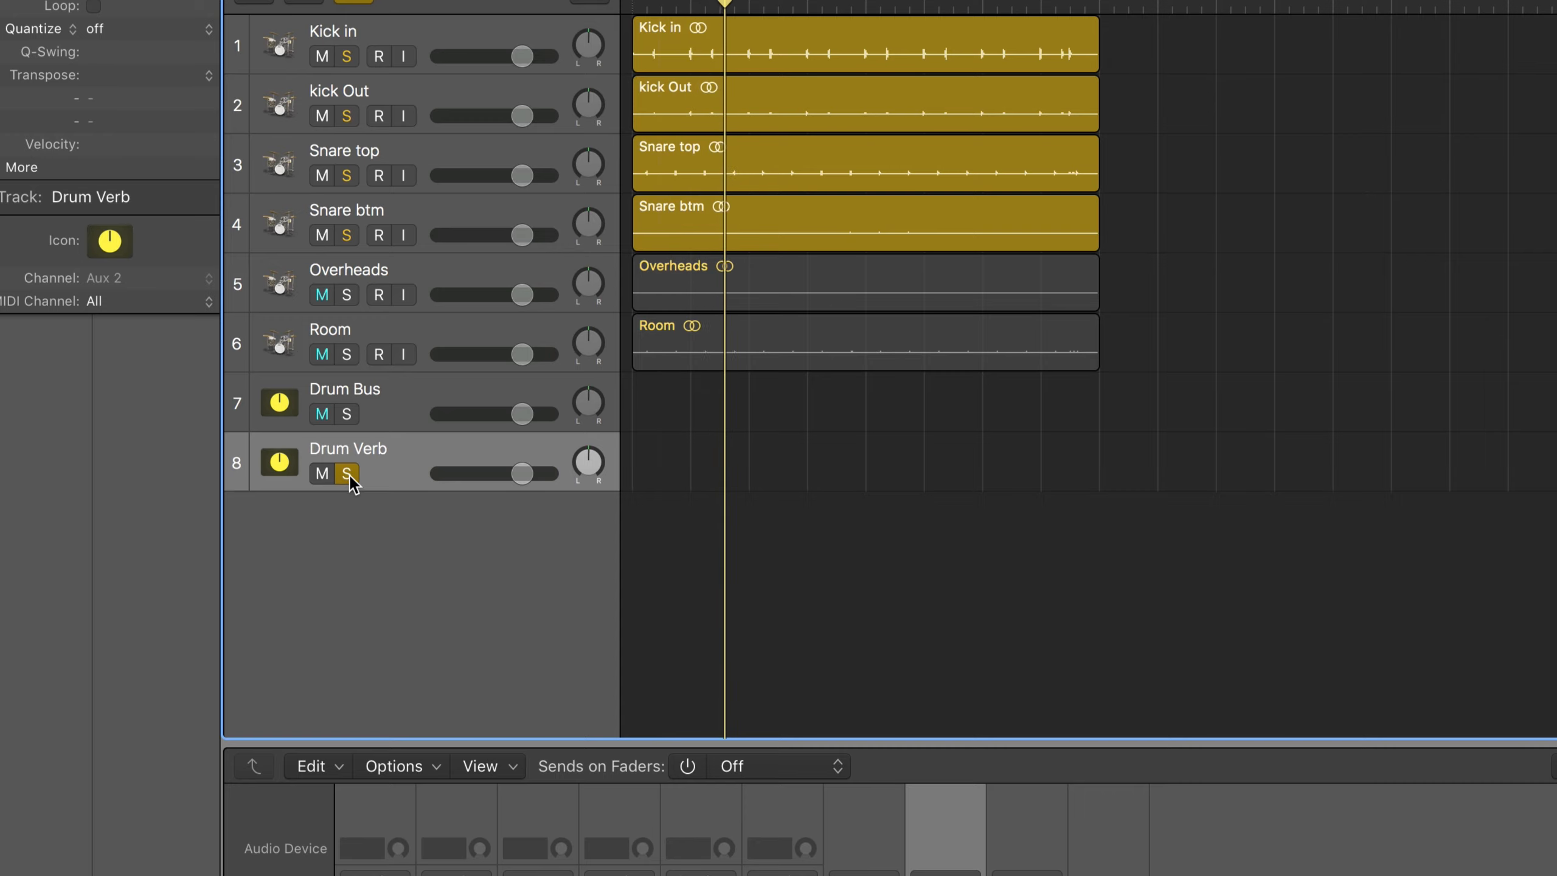
{"action": "left_click", "coordinate": [346, 473]}
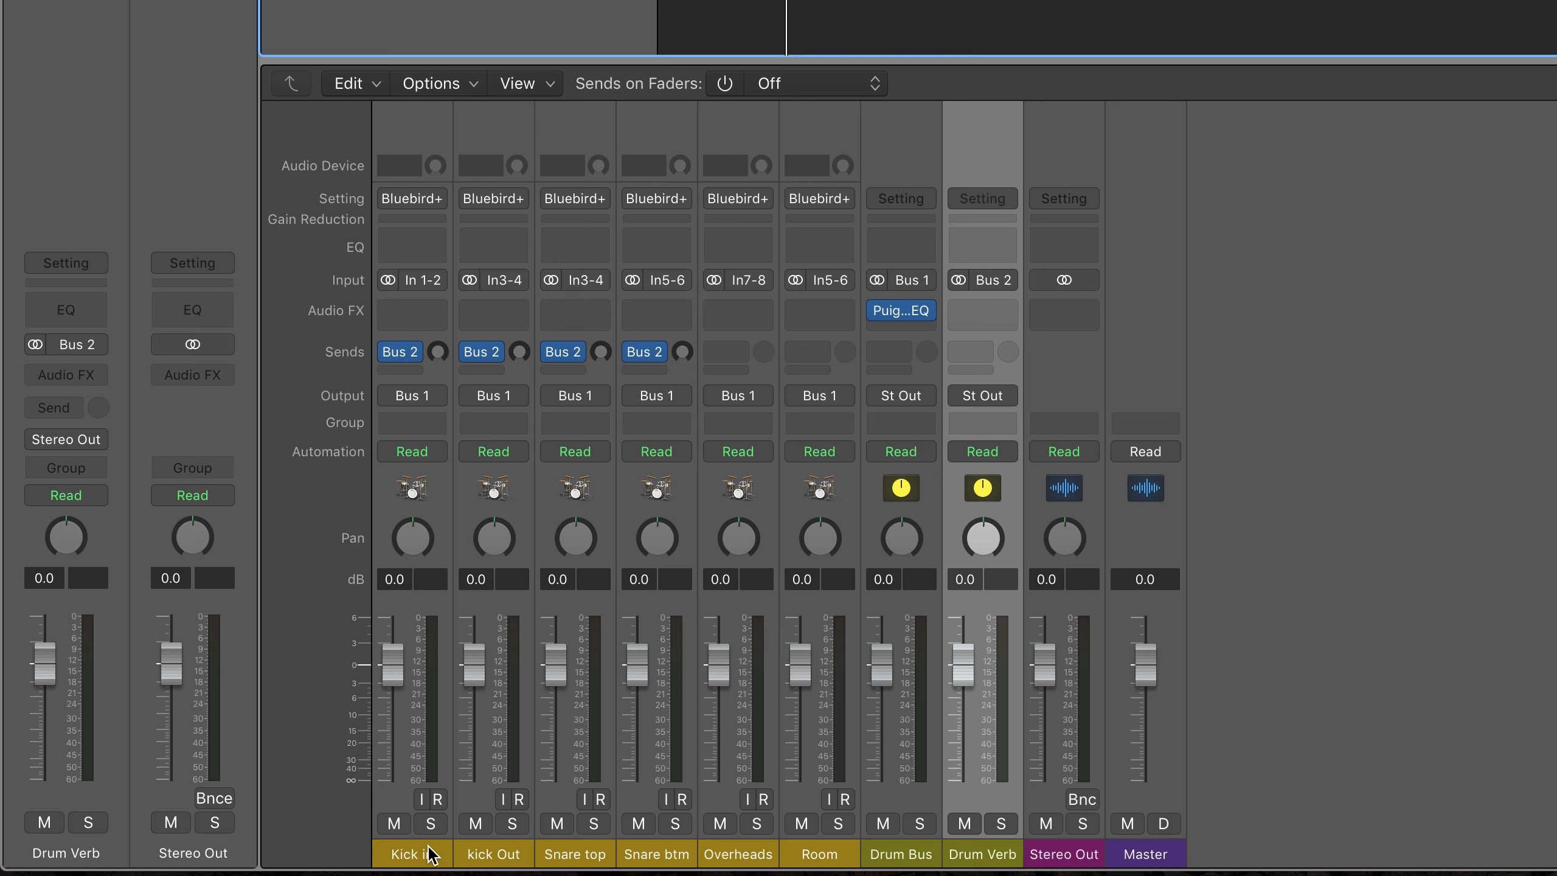
Raise the Bus 2 send level to about 0 dB on the Kick in, kick Out, Snare top and Snare btm channels together.
{"action": "left_click_drag", "start_coordinate": [431, 854], "coordinate": [640, 867]}
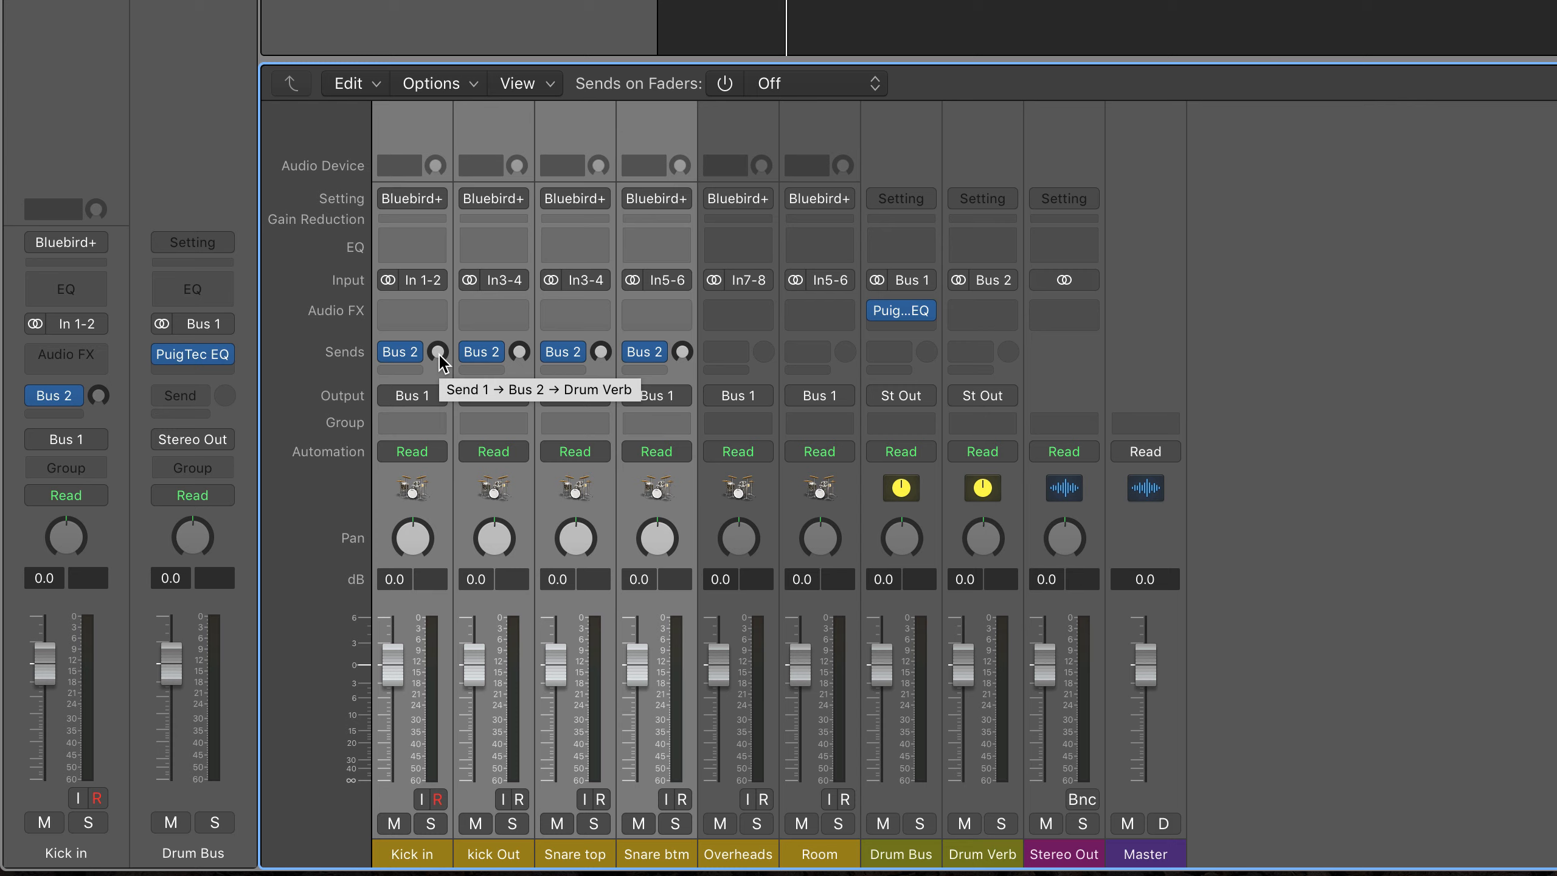
{"action": "left_click_drag", "start_coordinate": [441, 356], "coordinate": [440, 316]}
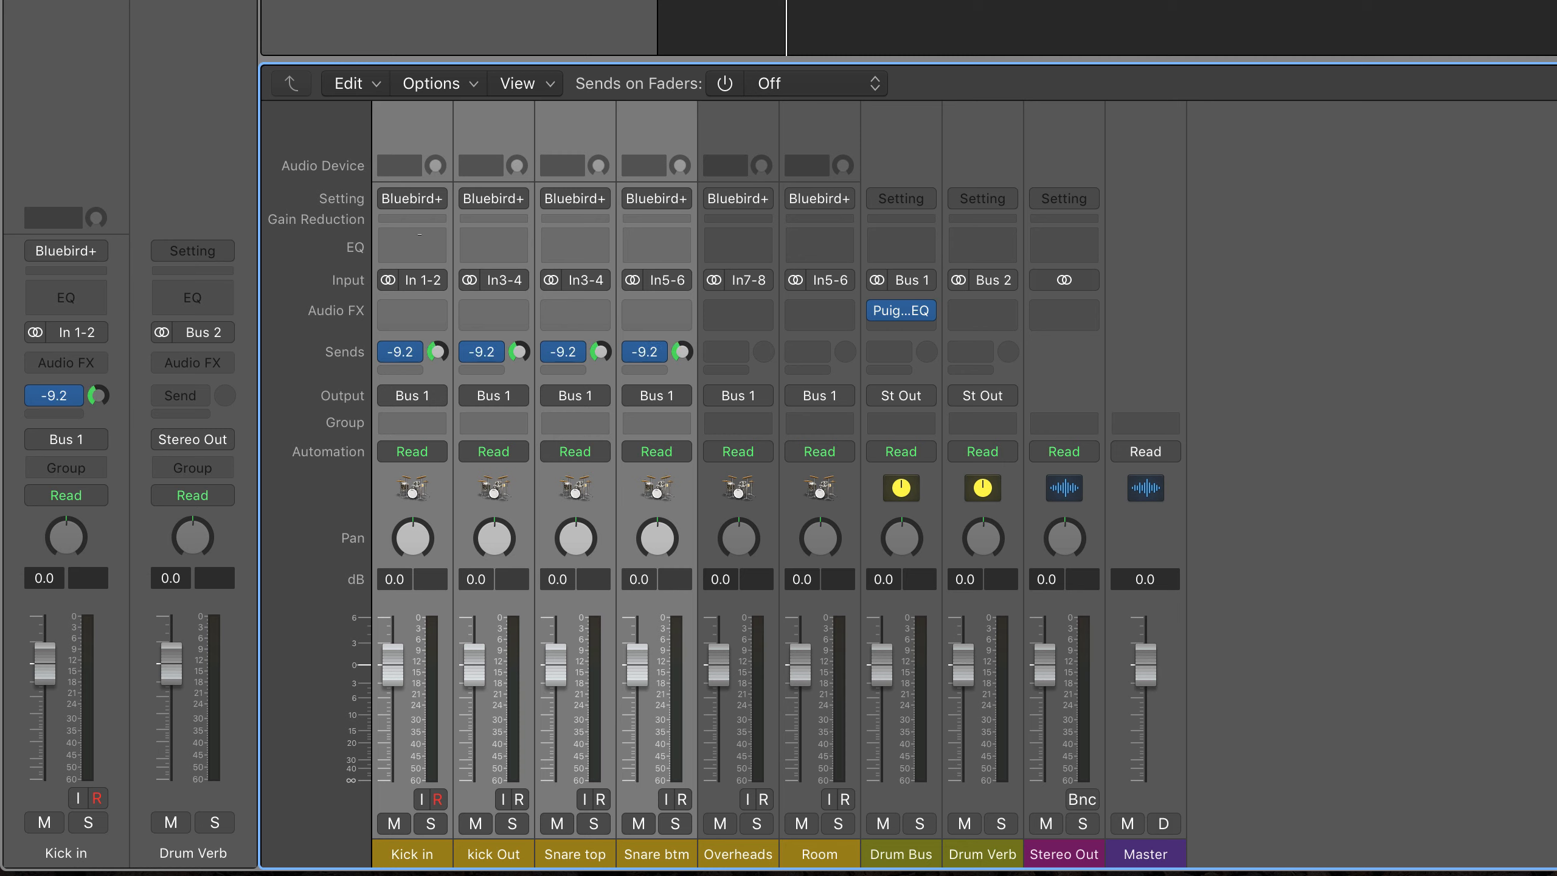
{"action": "left_click_drag", "start_coordinate": [418, 233], "coordinate": [417, 146]}
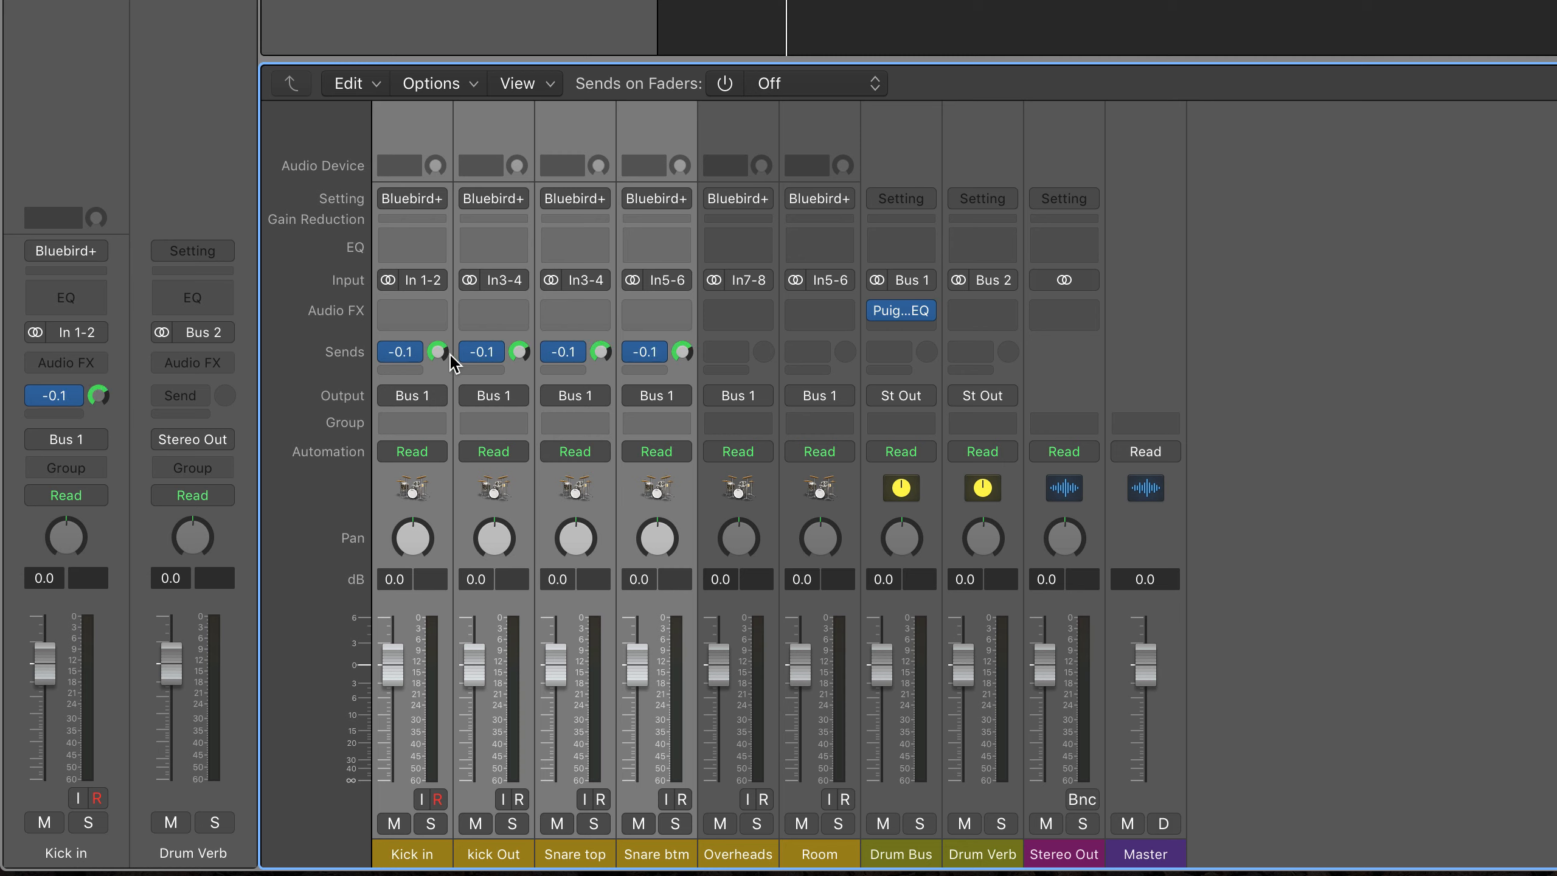
{"action": "left_click_drag", "start_coordinate": [442, 350], "coordinate": [442, 347]}
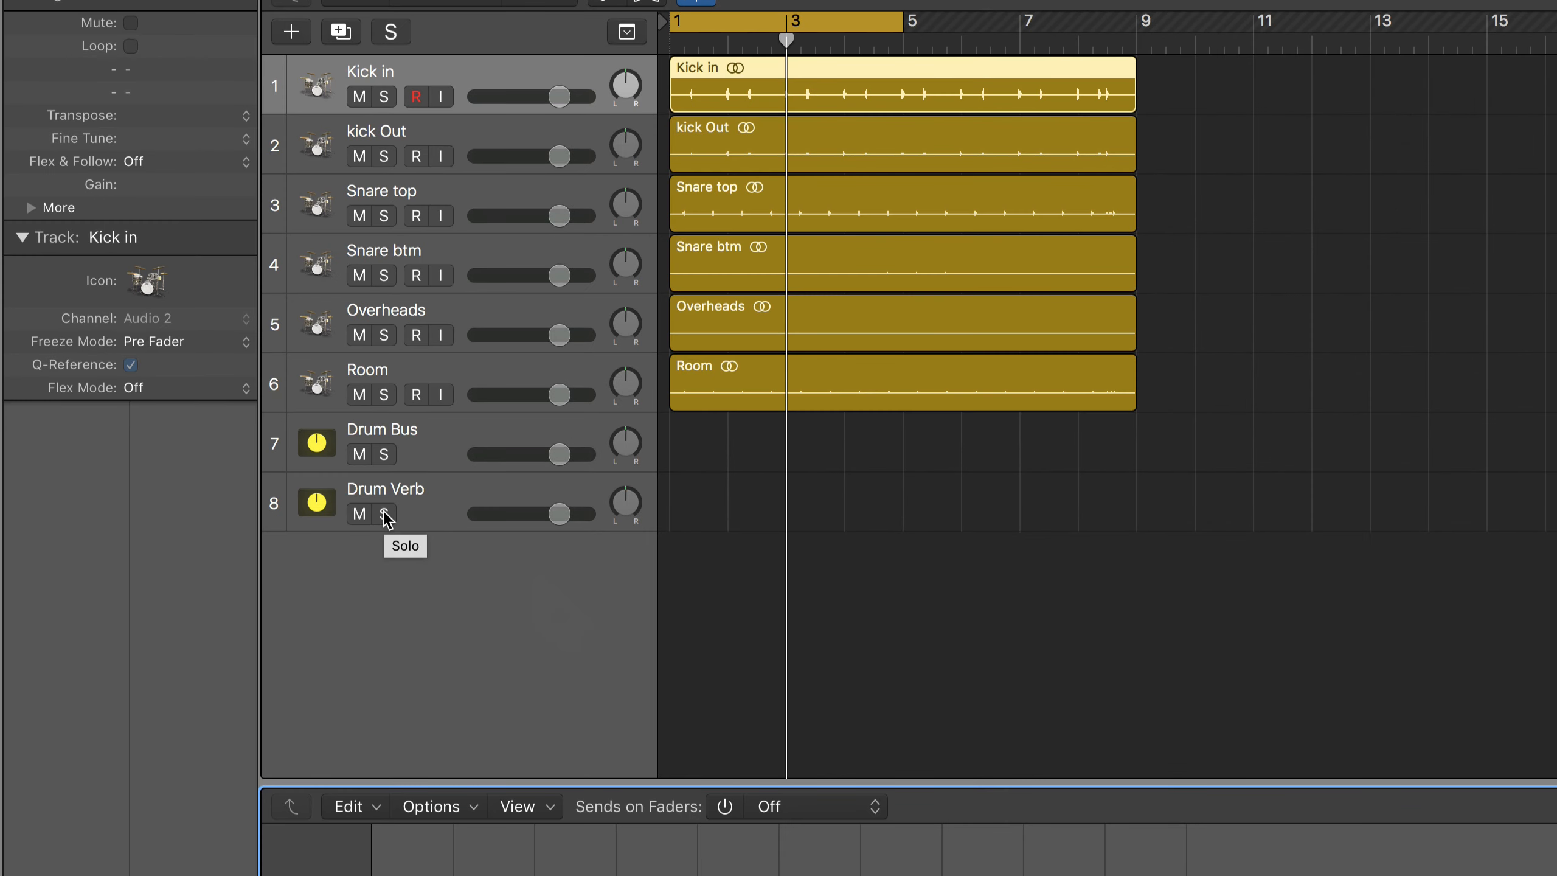
Solo the Drum Verb track and play the project to hear the signal sent to it.
{"action": "left_click", "coordinate": [384, 514]}
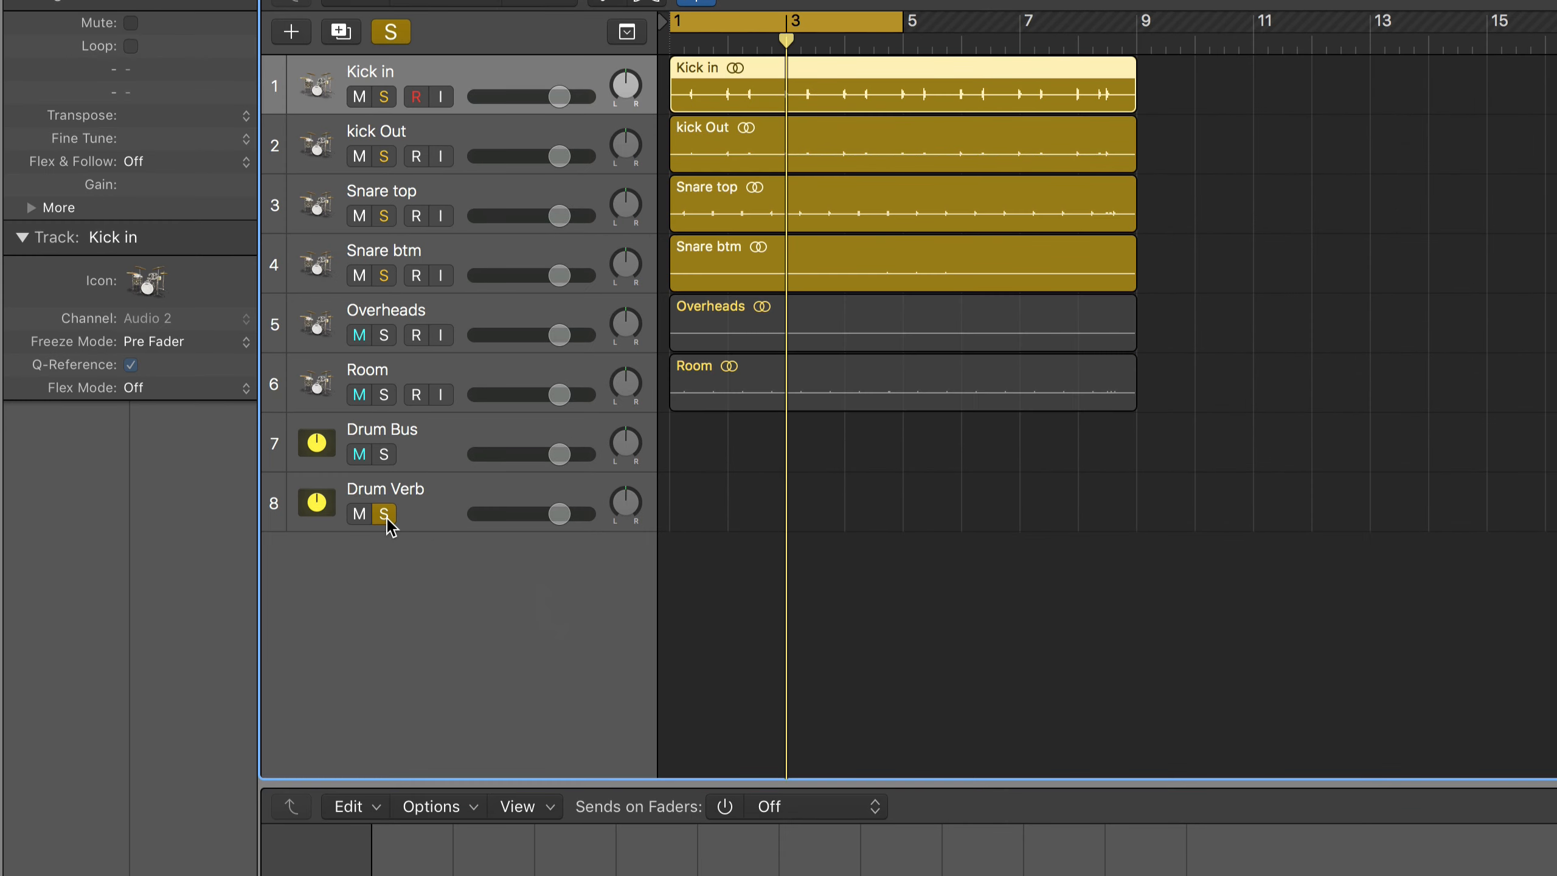
{"action": "key", "text": "space"}
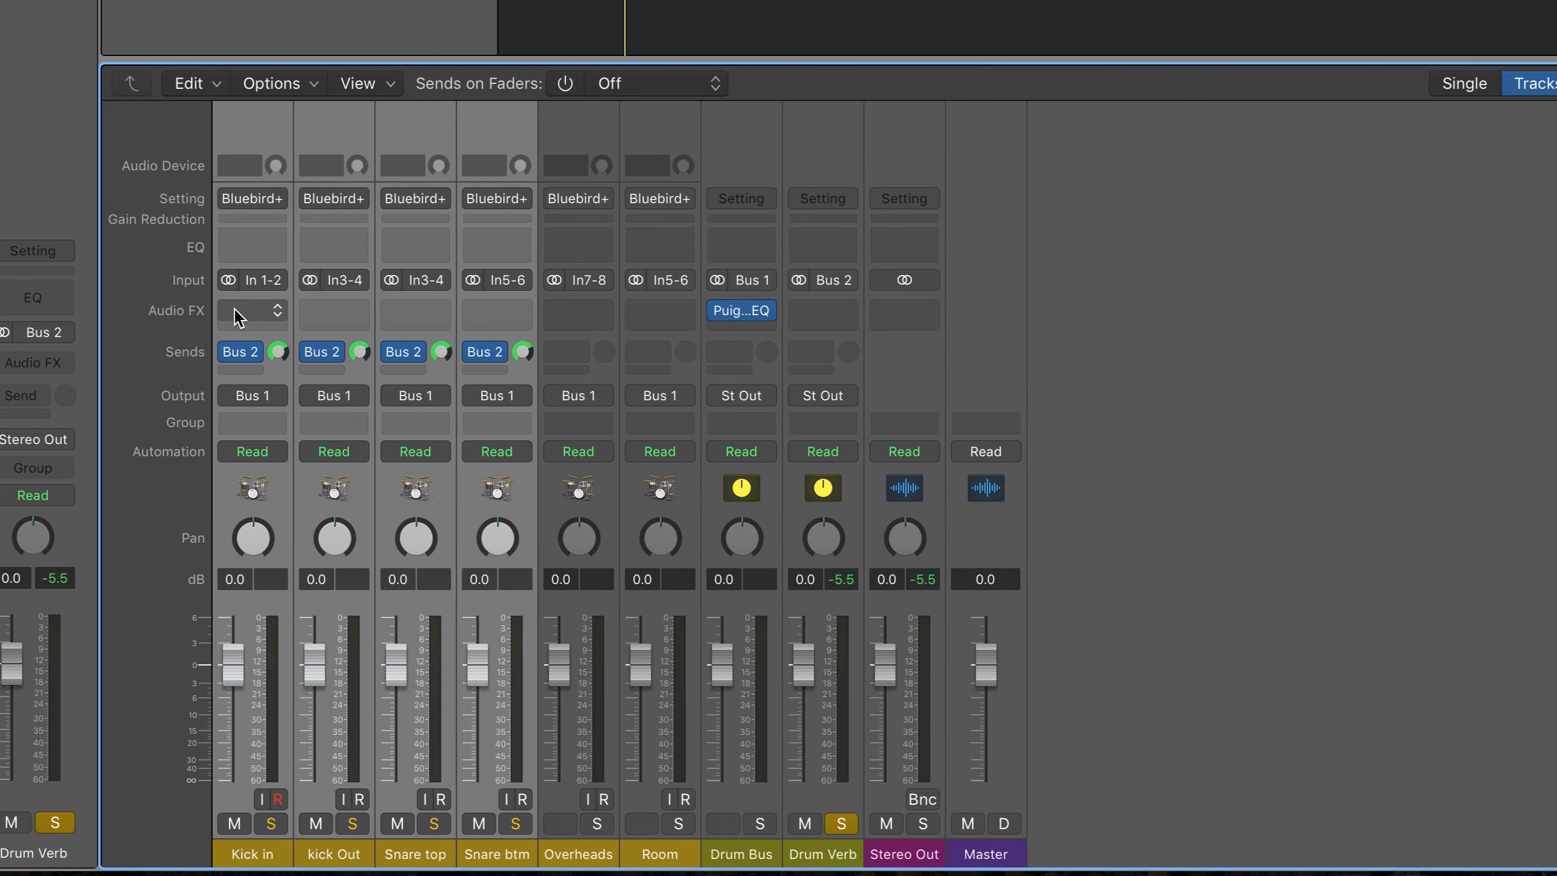
Insert the stereo Waves SSLChannel (s) plug-in on the four selected kick and snare channels, and close its window.
{"action": "left_click", "coordinate": [235, 310]}
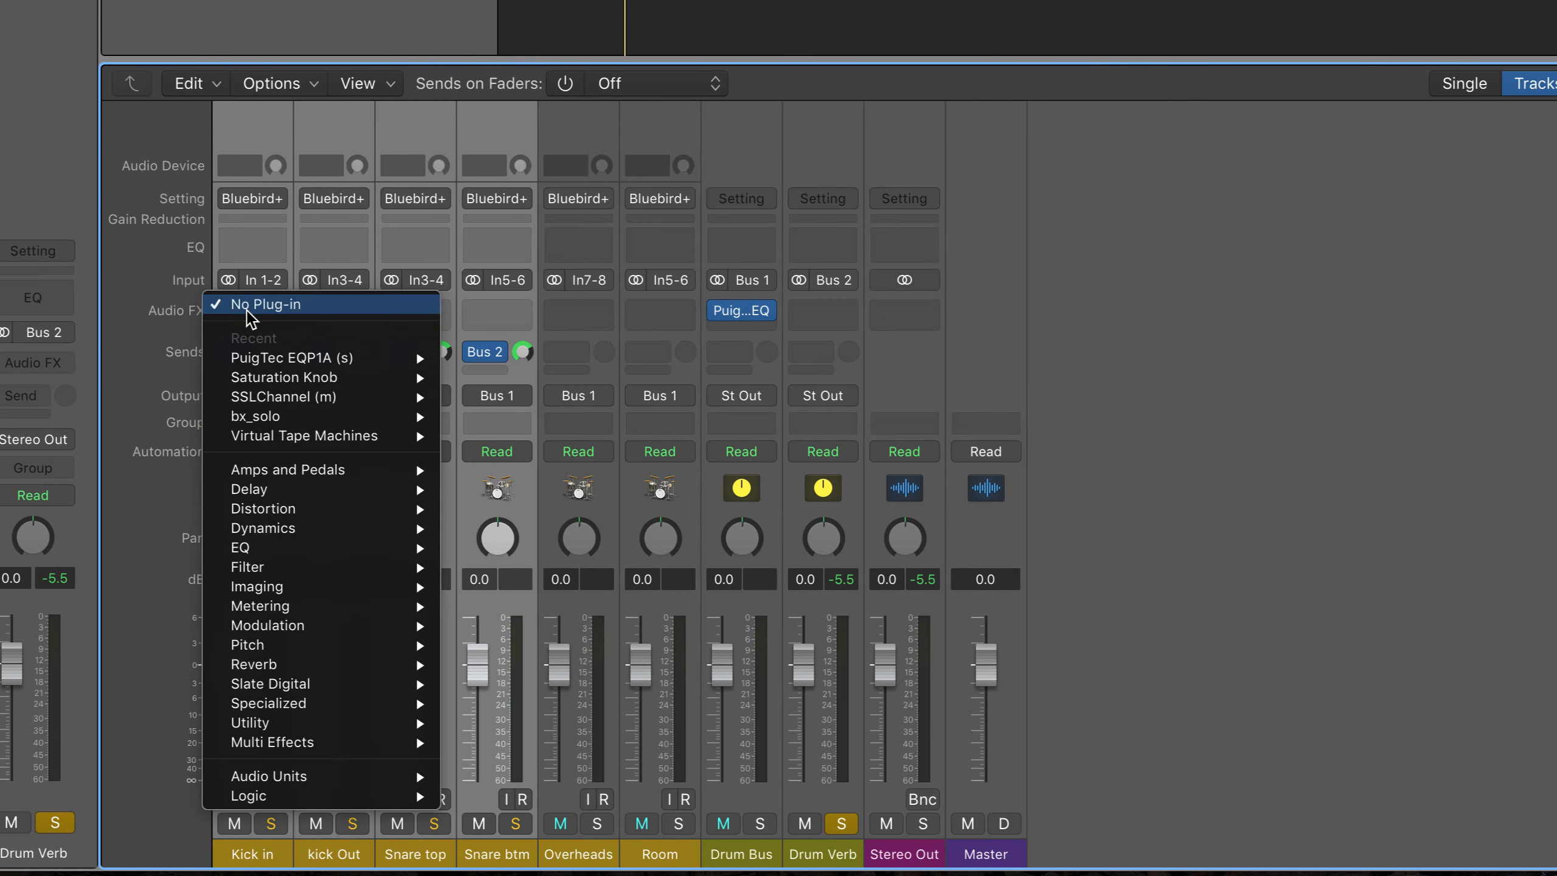
{"action": "mouse_move", "coordinate": [348, 778]}
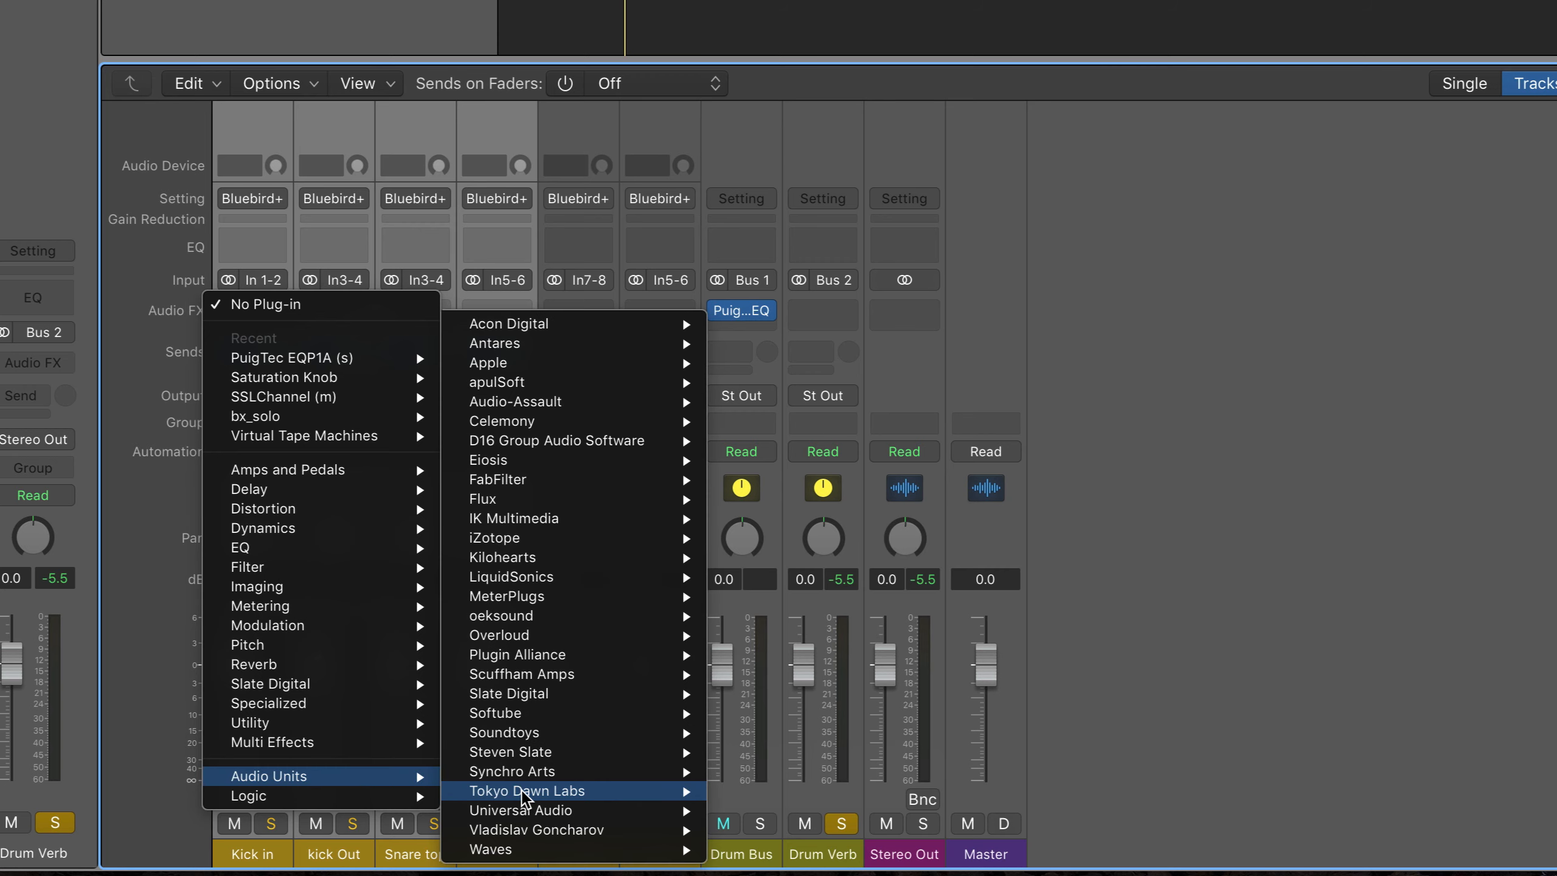
{"action": "mouse_move", "coordinate": [493, 849]}
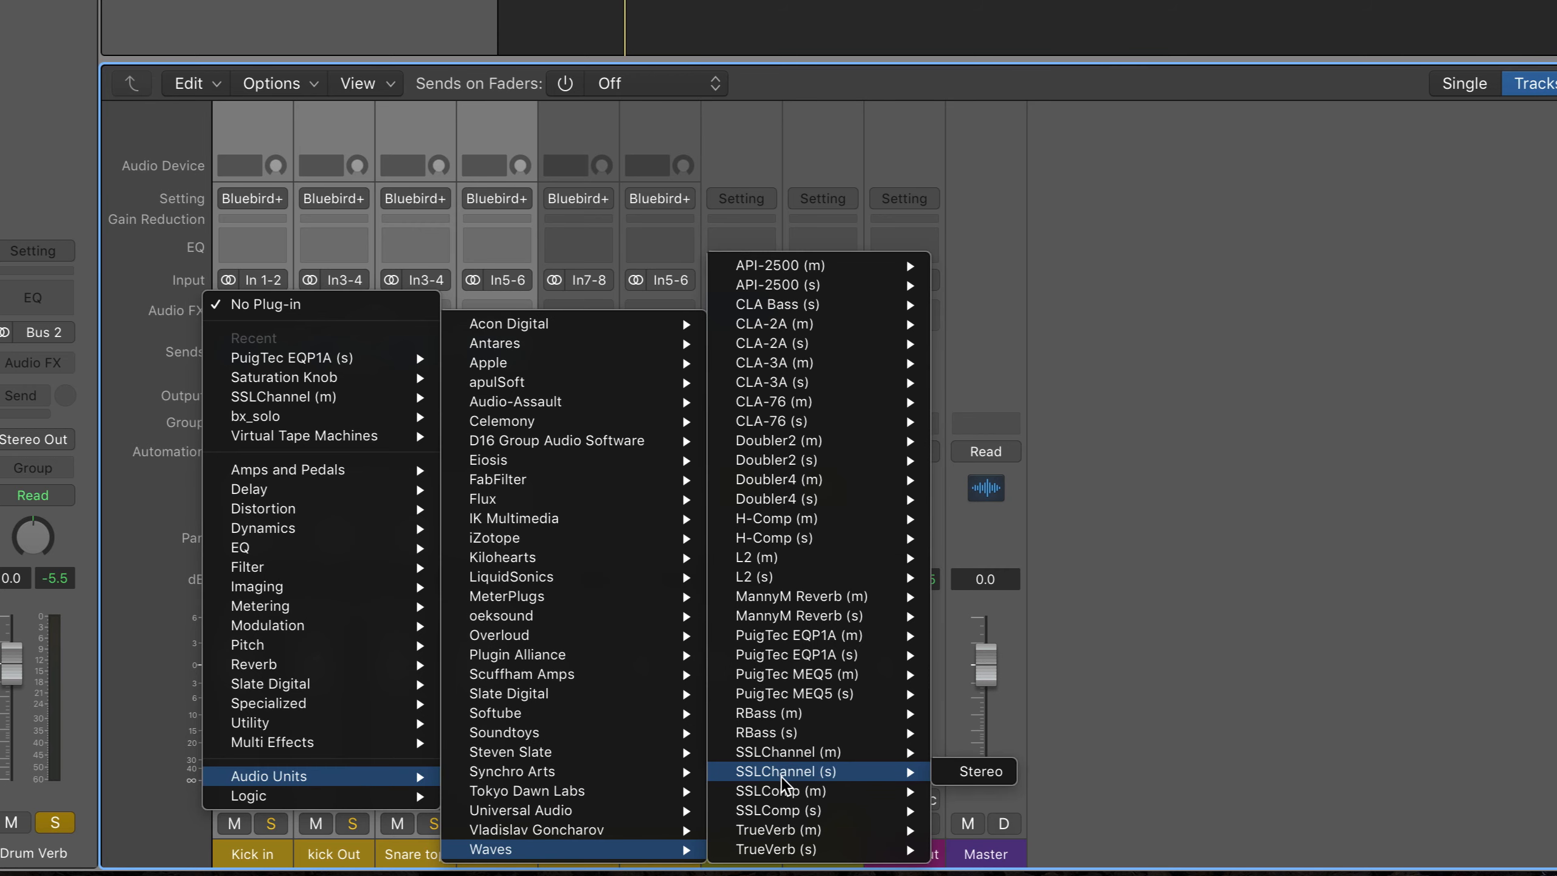
{"action": "mouse_move", "coordinate": [851, 760]}
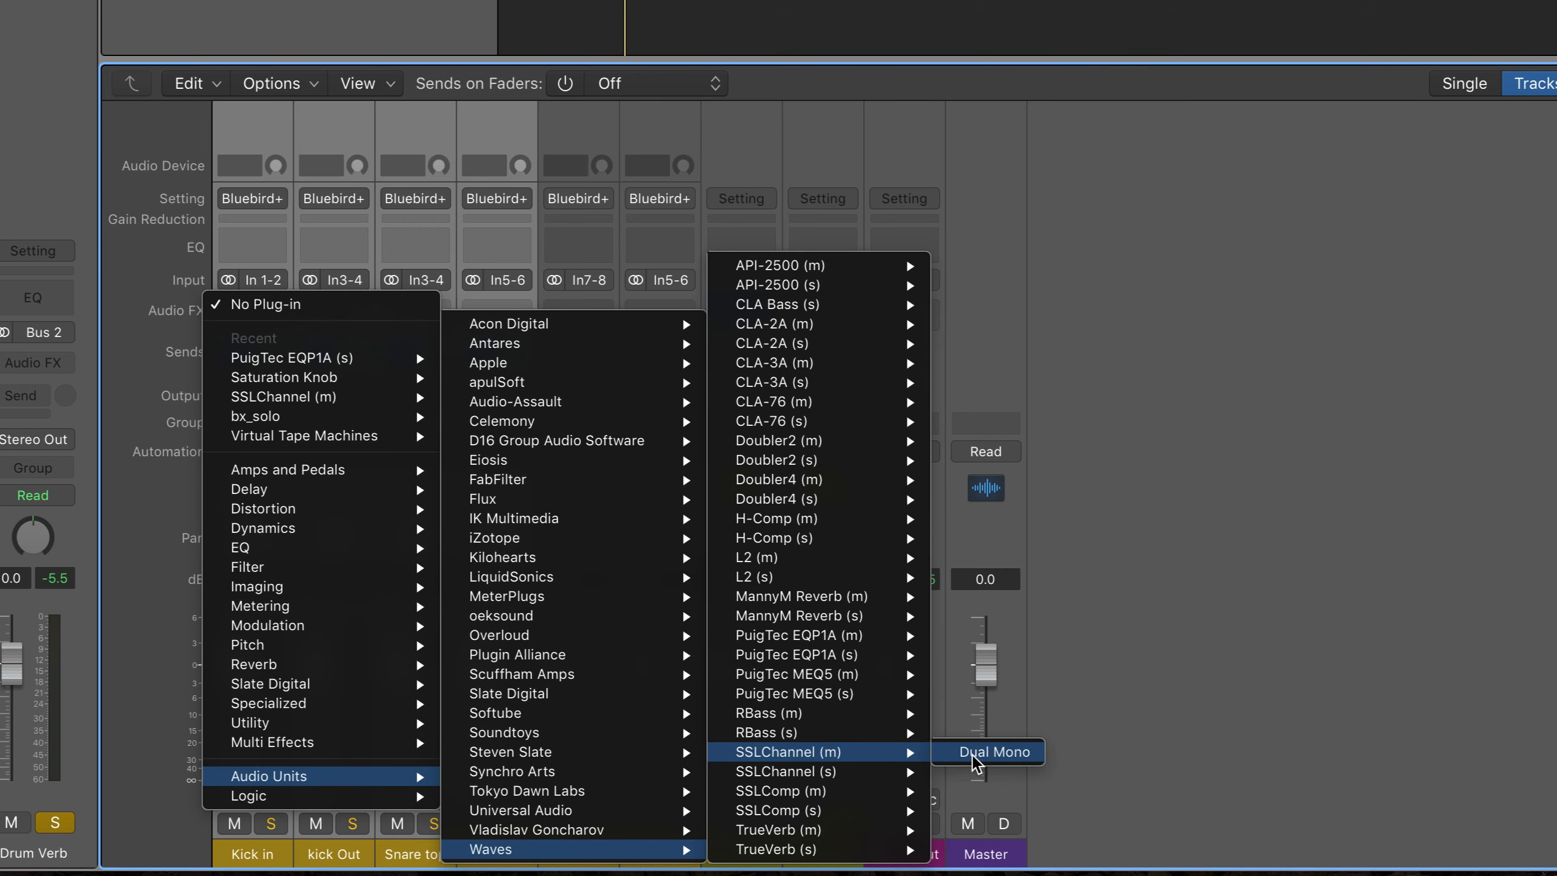
{"action": "left_click", "coordinate": [966, 772]}
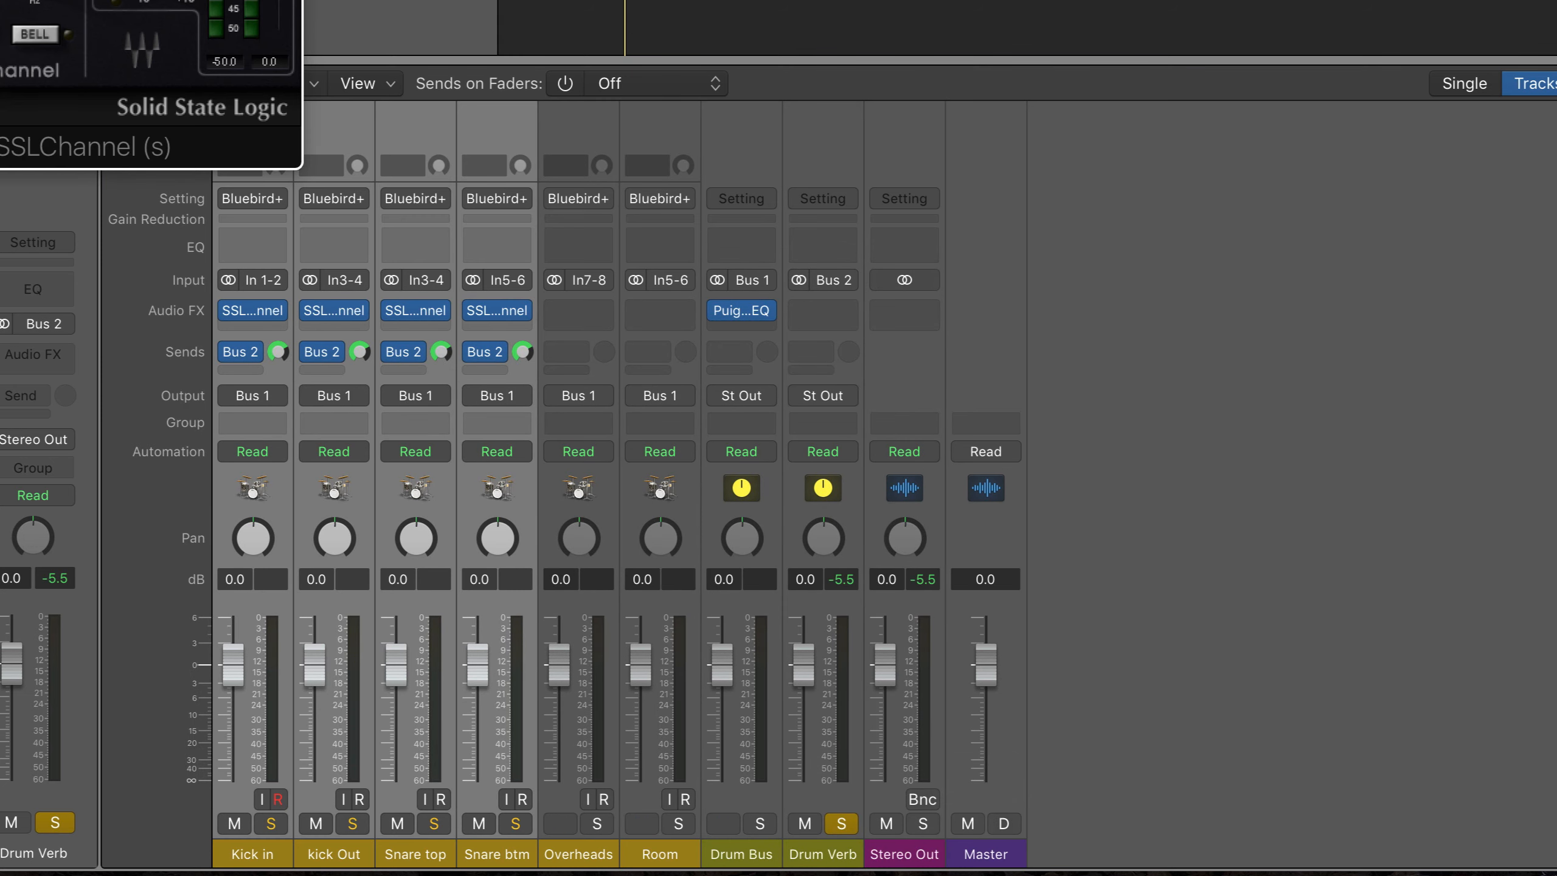
{"action": "key", "text": "super+w"}
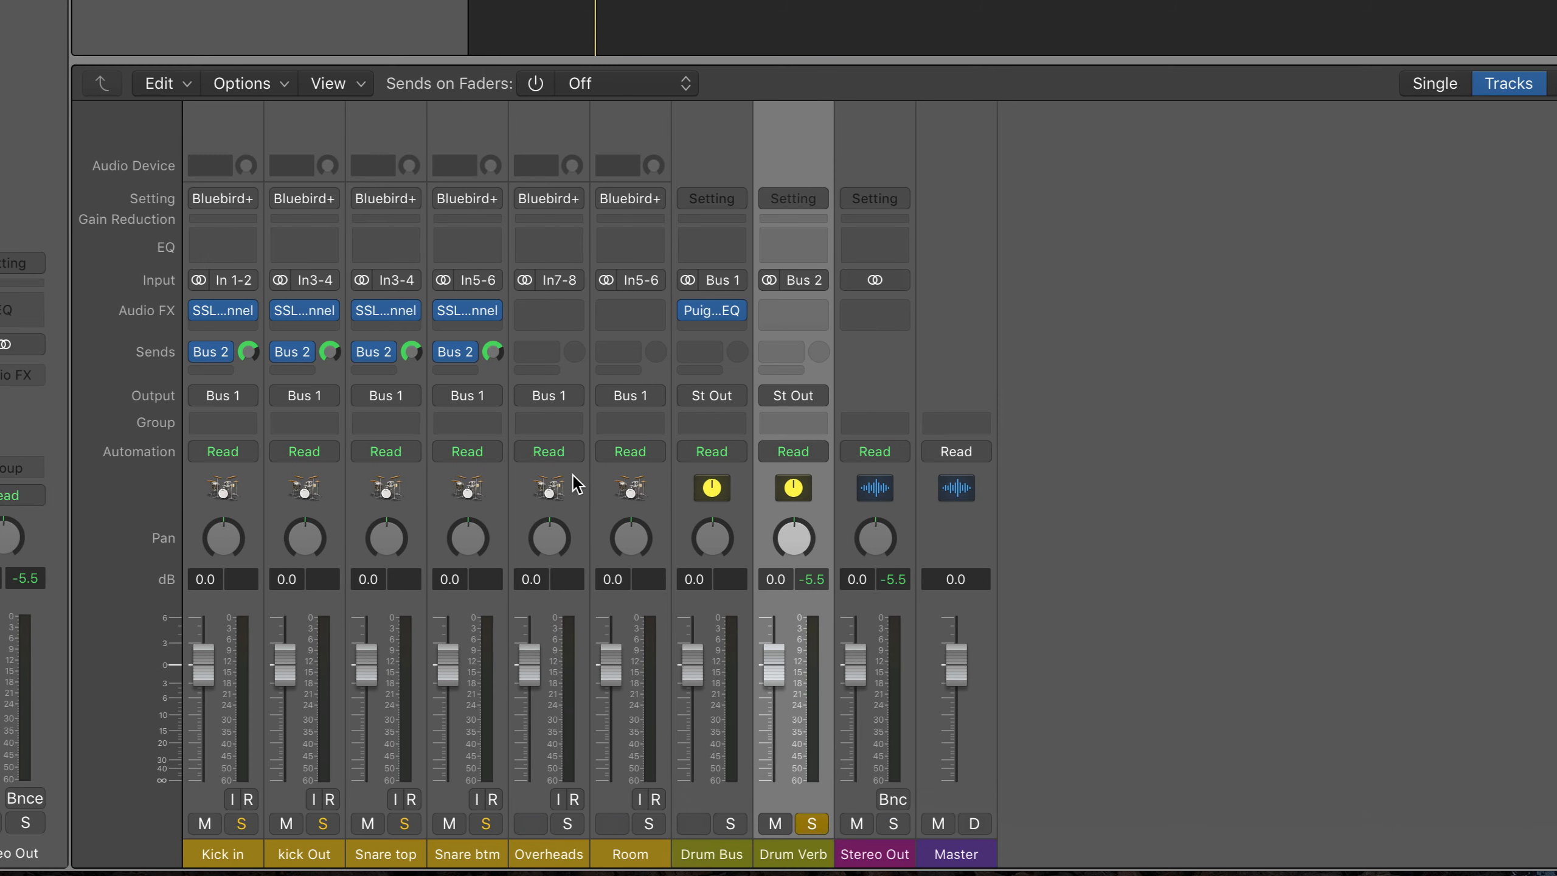
Set the Kick in channel's Bus 2 send to Pre Fader, test it with pan at +63 and fader at -6.4 dB, and move both back.
{"action": "left_click", "coordinate": [225, 354]}
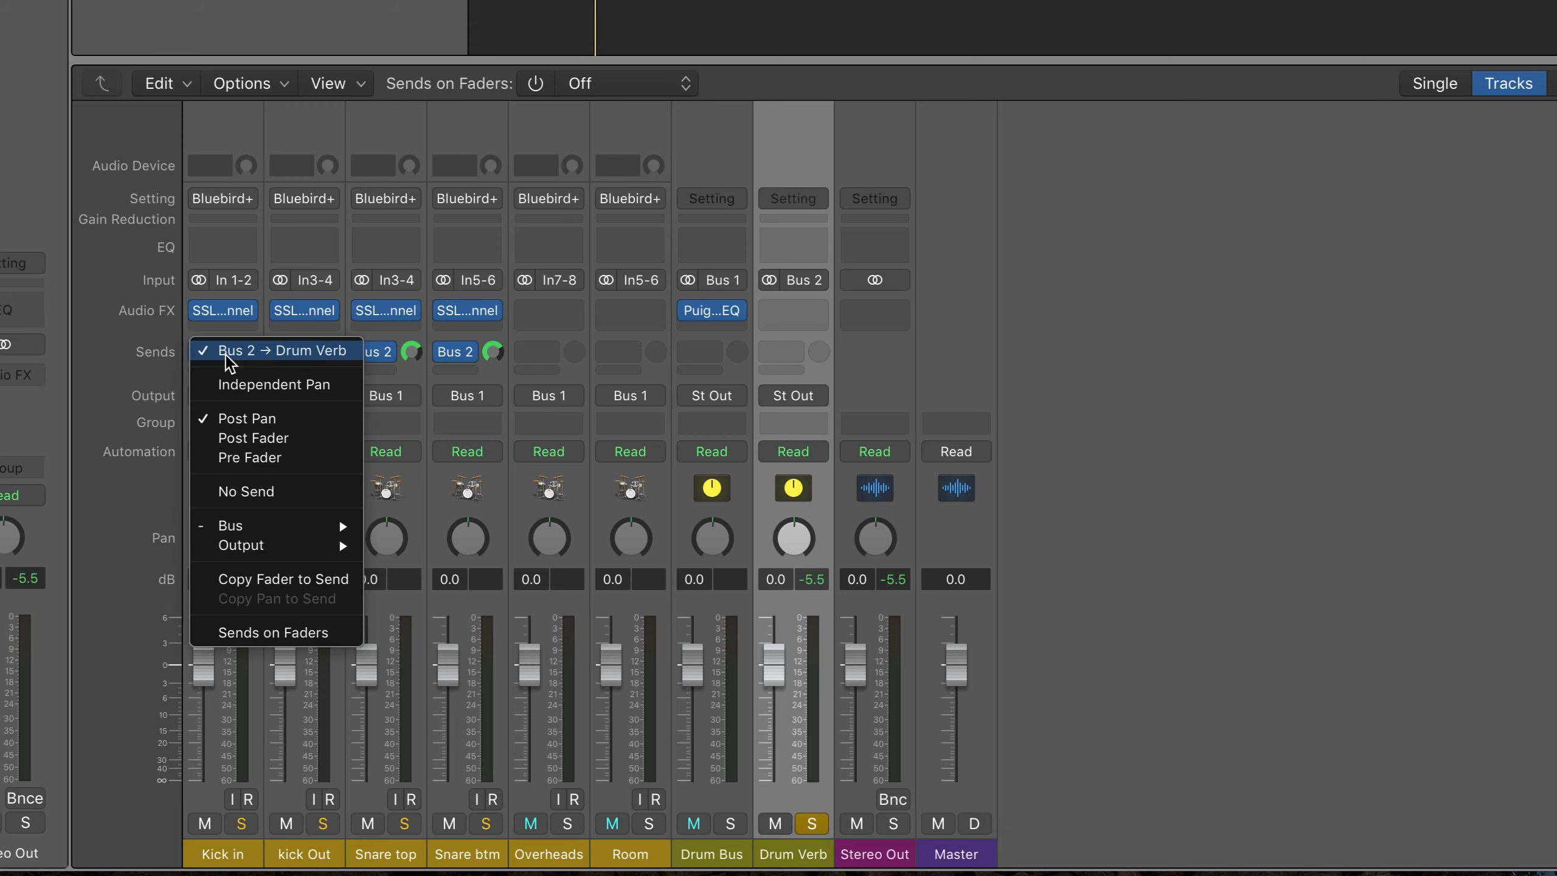
{"action": "left_click", "coordinate": [263, 458]}
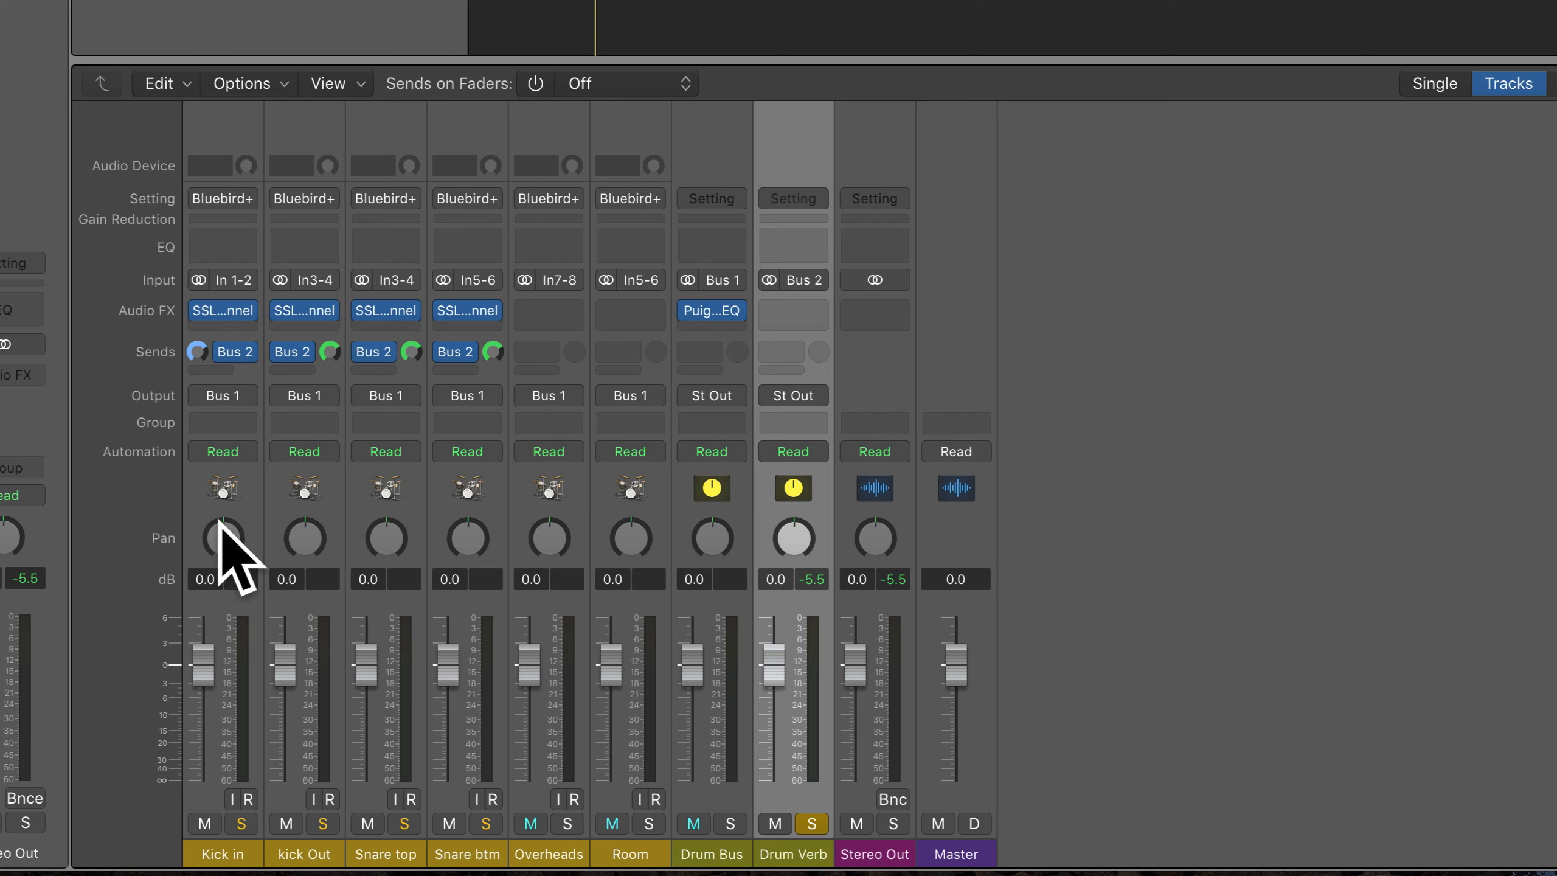
{"action": "left_click_drag", "start_coordinate": [225, 552], "coordinate": [225, 515]}
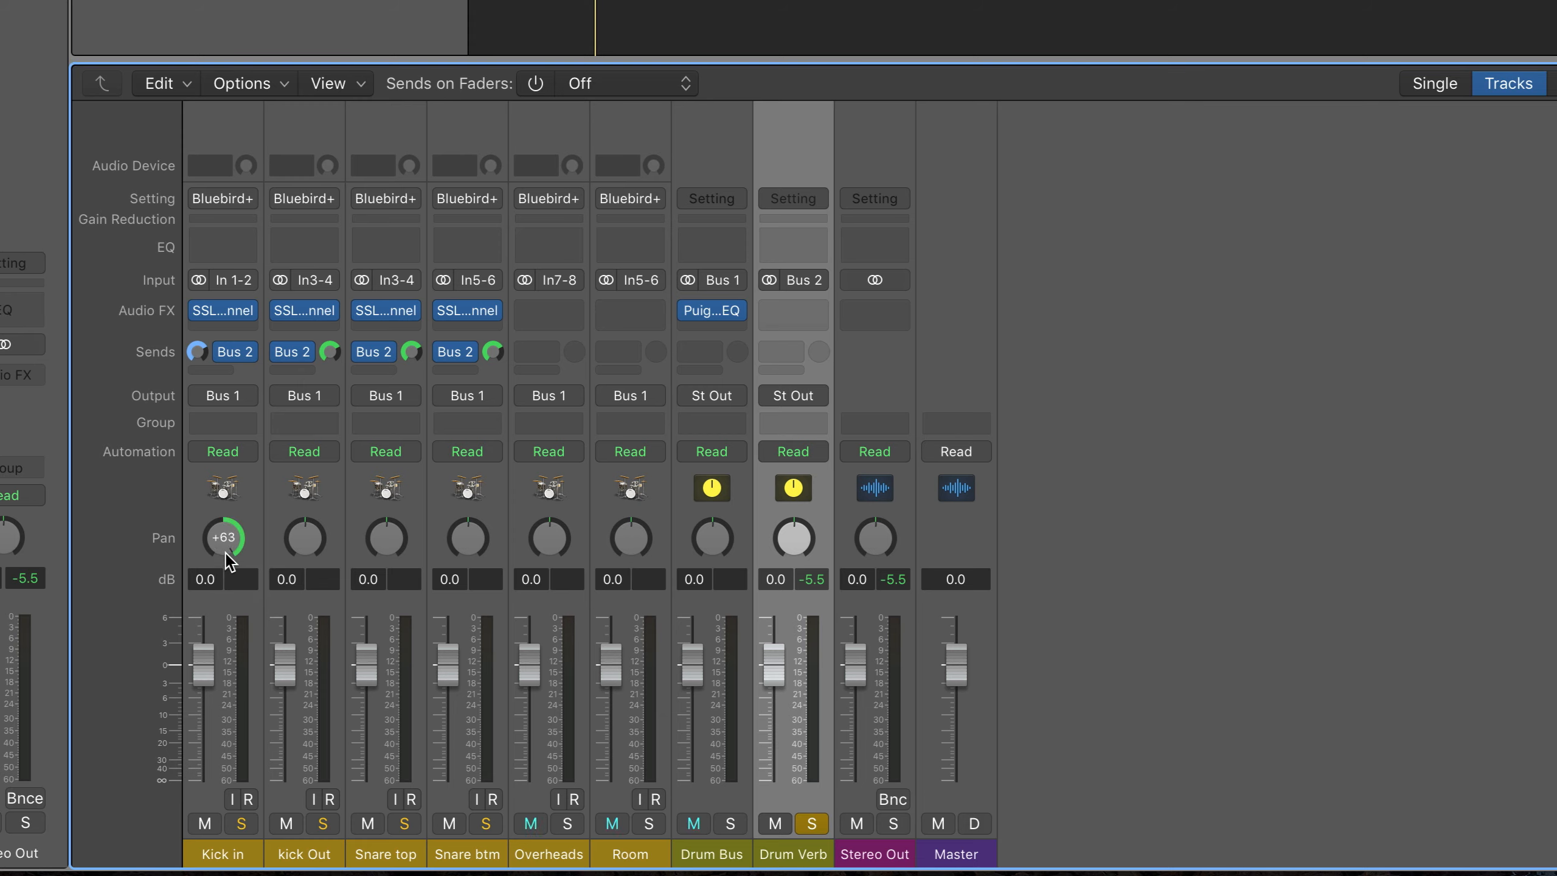
{"action": "left_click_drag", "start_coordinate": [200, 655], "coordinate": [201, 737]}
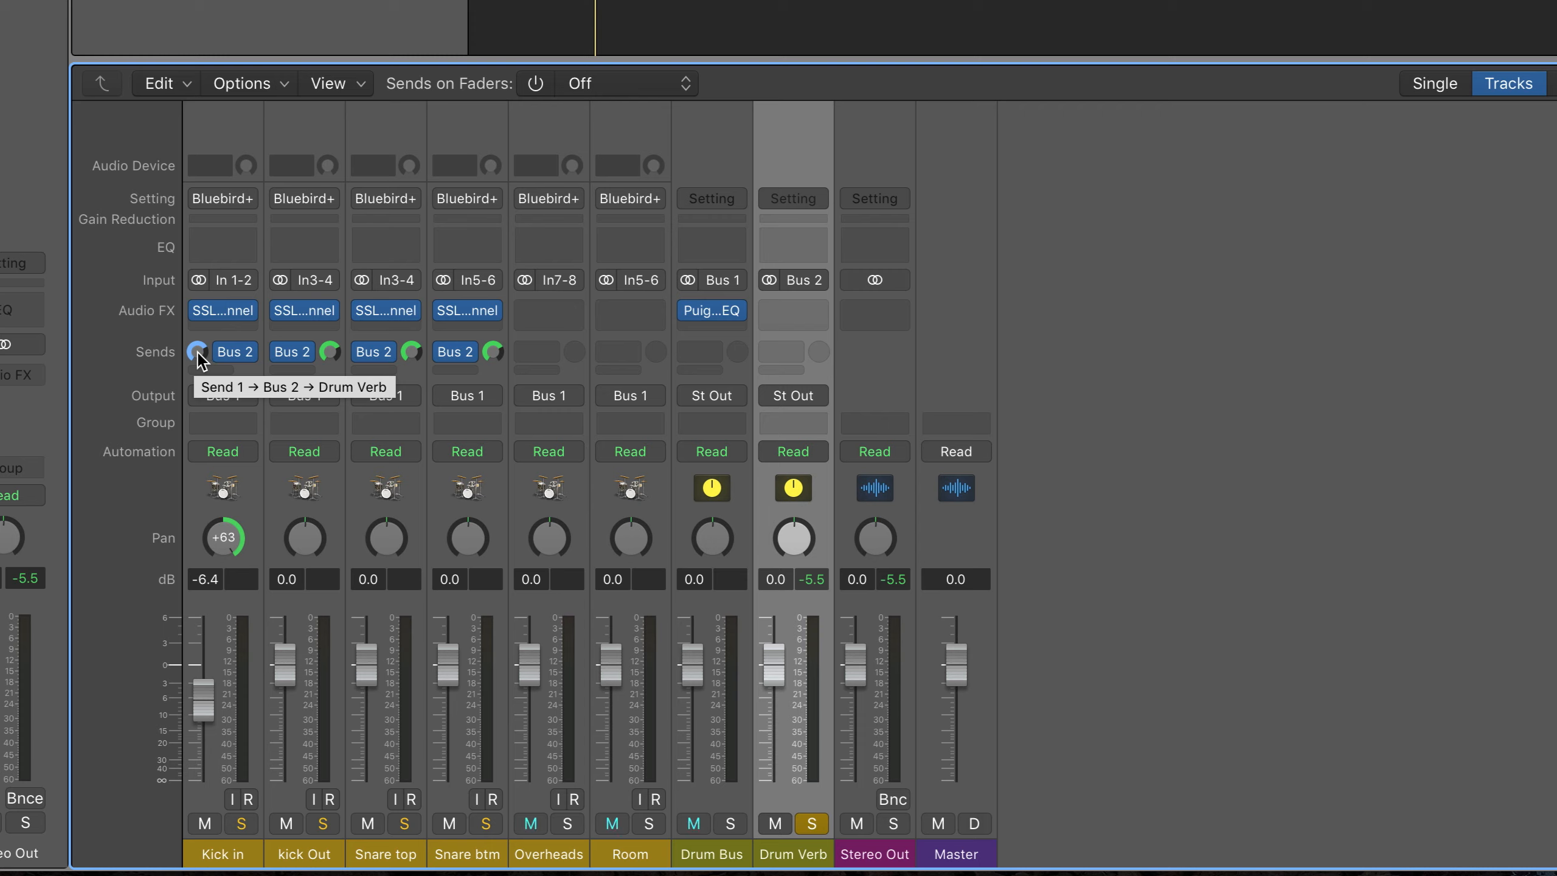
{"action": "left_click_drag", "start_coordinate": [195, 354], "coordinate": [200, 353]}
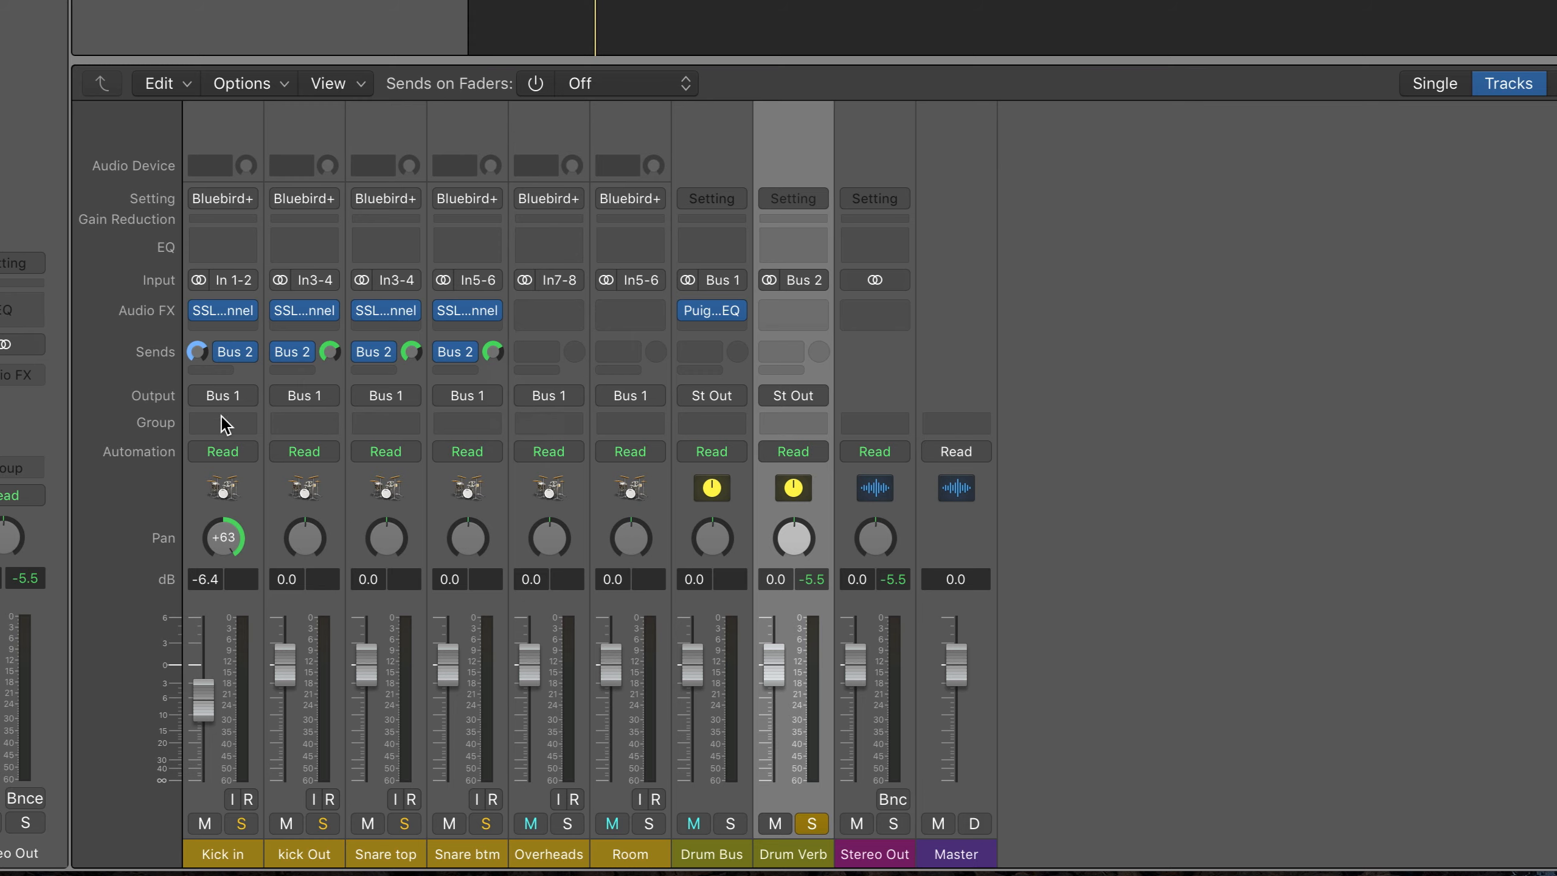
{"action": "mouse_move", "coordinate": [224, 540]}
{"action": "left_mouse_down"}
{"action": "mouse_move", "coordinate": [224, 583]}
{"action": "mouse_move", "coordinate": [224, 549]}
{"action": "left_mouse_up"}
{"action": "left_click_drag", "start_coordinate": [203, 699], "coordinate": [203, 658]}
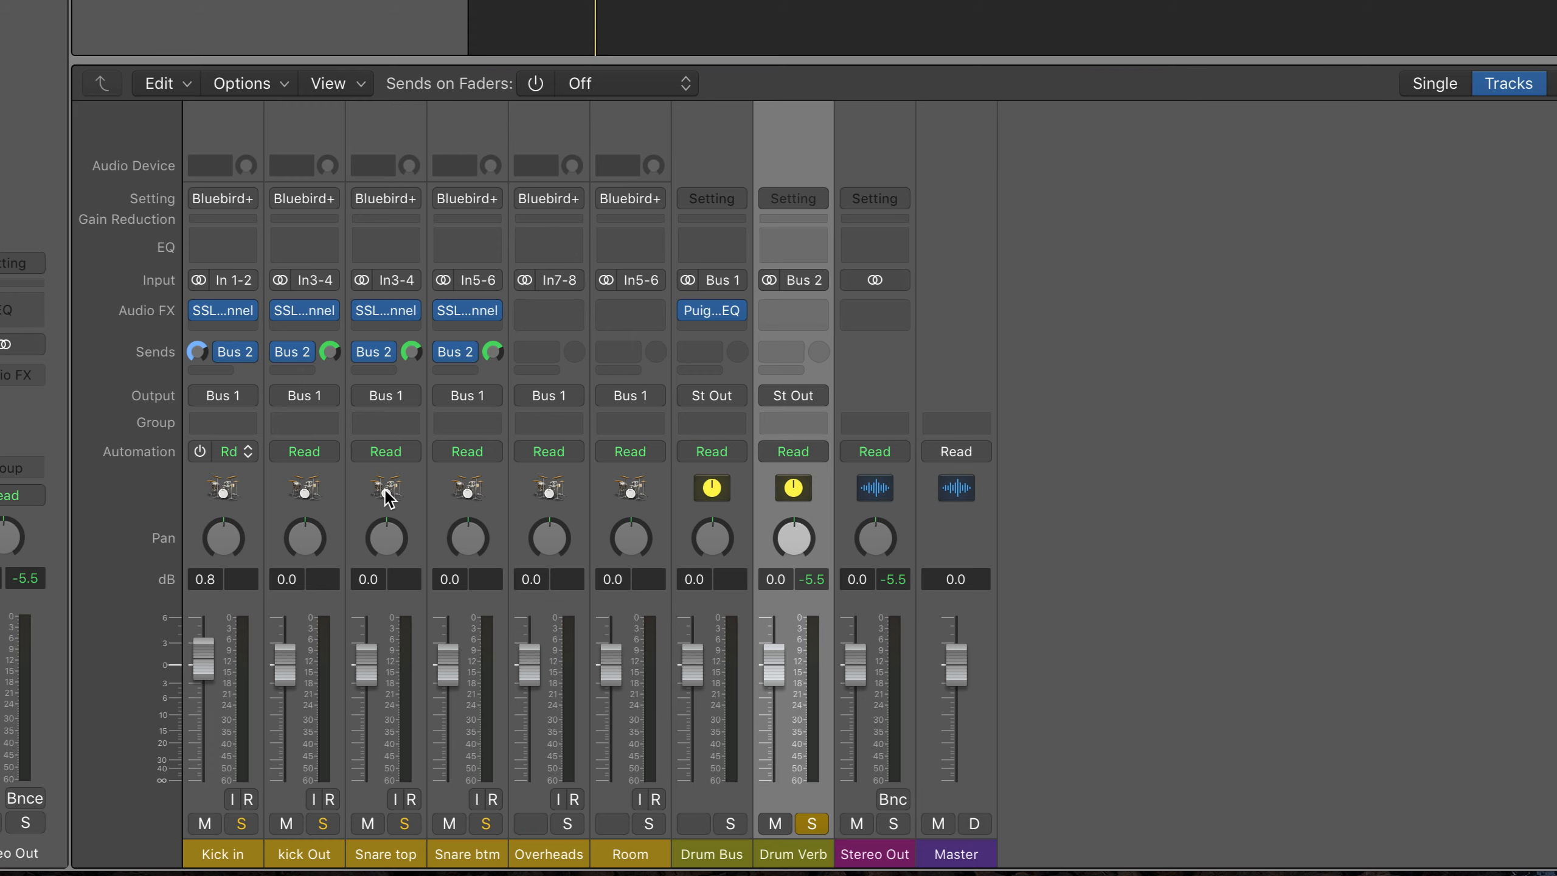
Switch the Kick in channel's Bus 2 send to Post Fader and test its fader and pan, leaving the fader at 0.0 dB.
{"action": "left_click", "coordinate": [242, 355]}
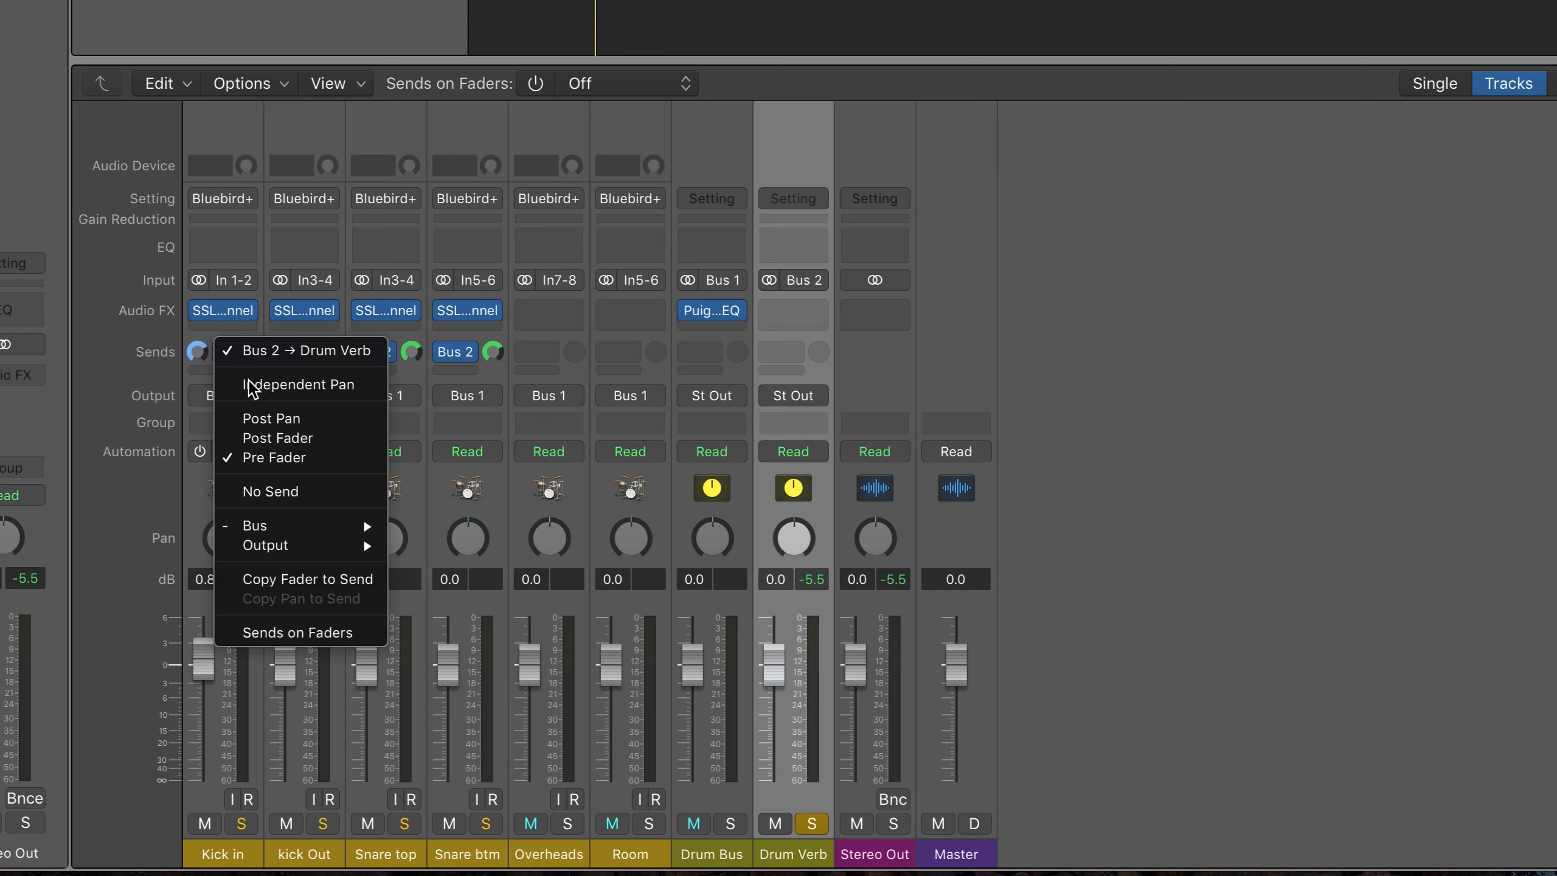
{"action": "left_click", "coordinate": [247, 432]}
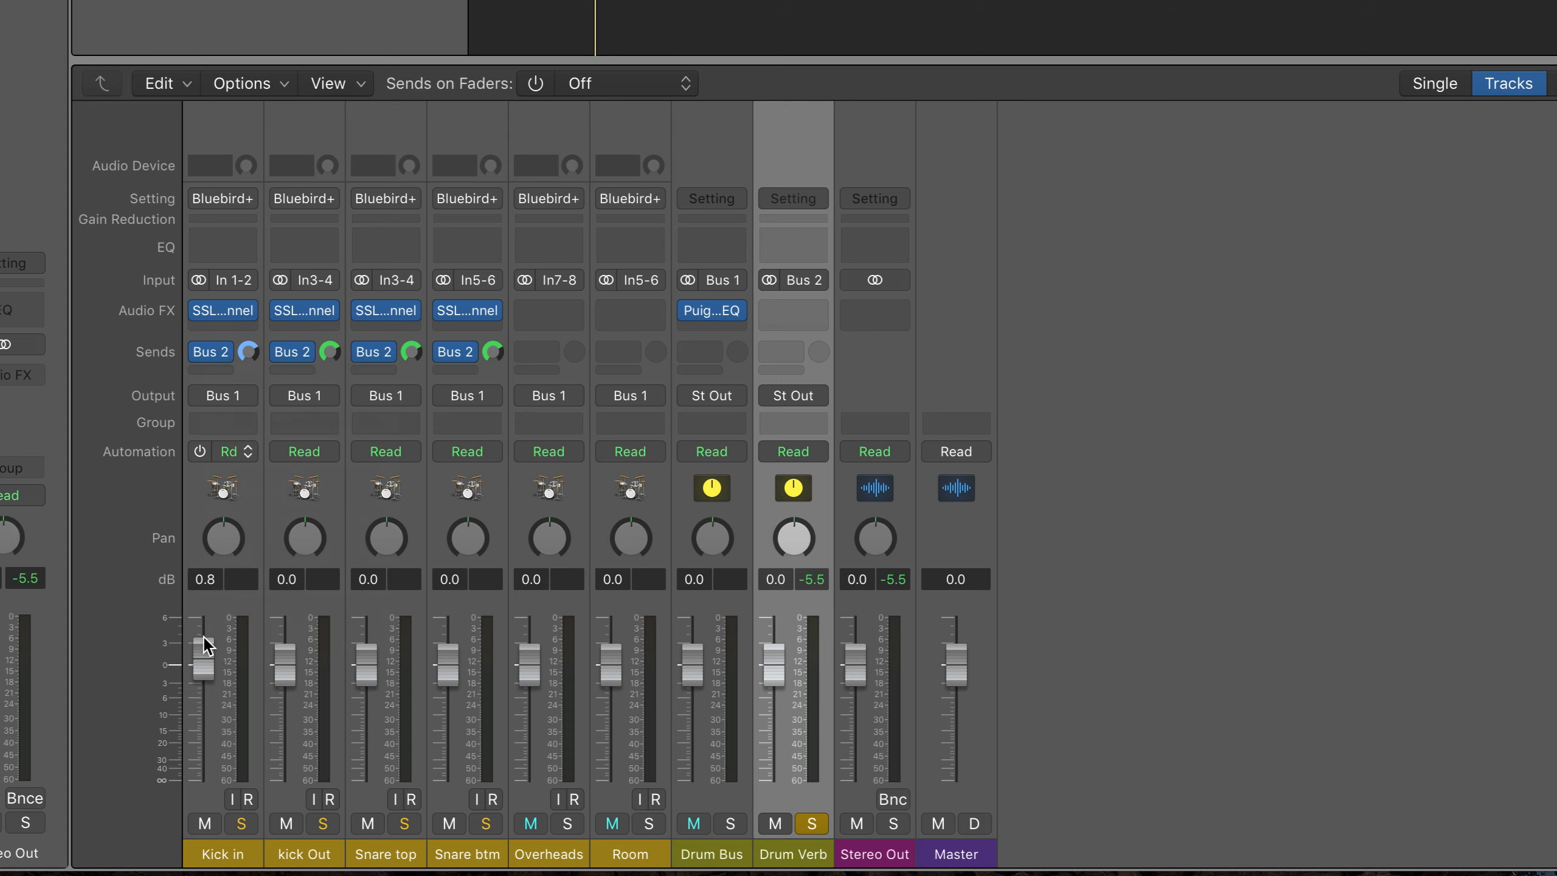
{"action": "mouse_move", "coordinate": [204, 650]}
{"action": "left_mouse_down"}
{"action": "mouse_move", "coordinate": [204, 672]}
{"action": "mouse_move", "coordinate": [210, 659]}
{"action": "left_mouse_up"}
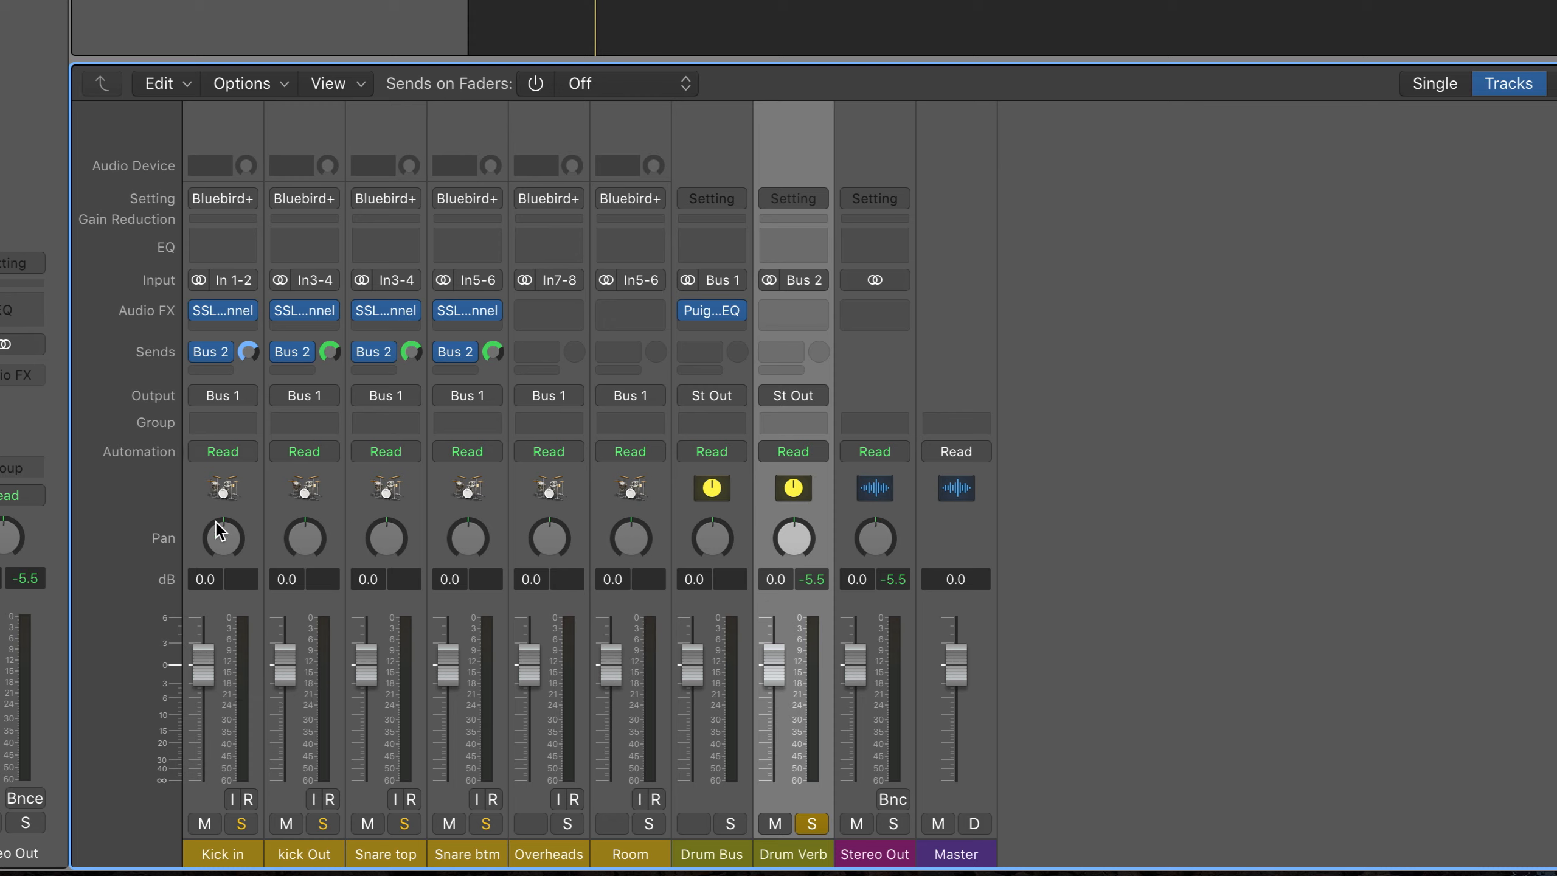
{"action": "mouse_move", "coordinate": [218, 543]}
{"action": "left_mouse_down"}
{"action": "mouse_move", "coordinate": [218, 527]}
{"action": "mouse_move", "coordinate": [218, 541]}
{"action": "left_mouse_up"}
Return the Kick in channel's Bus 2 send to Post Pan and test the pan control, leaving it centred.
{"action": "left_click", "coordinate": [215, 353]}
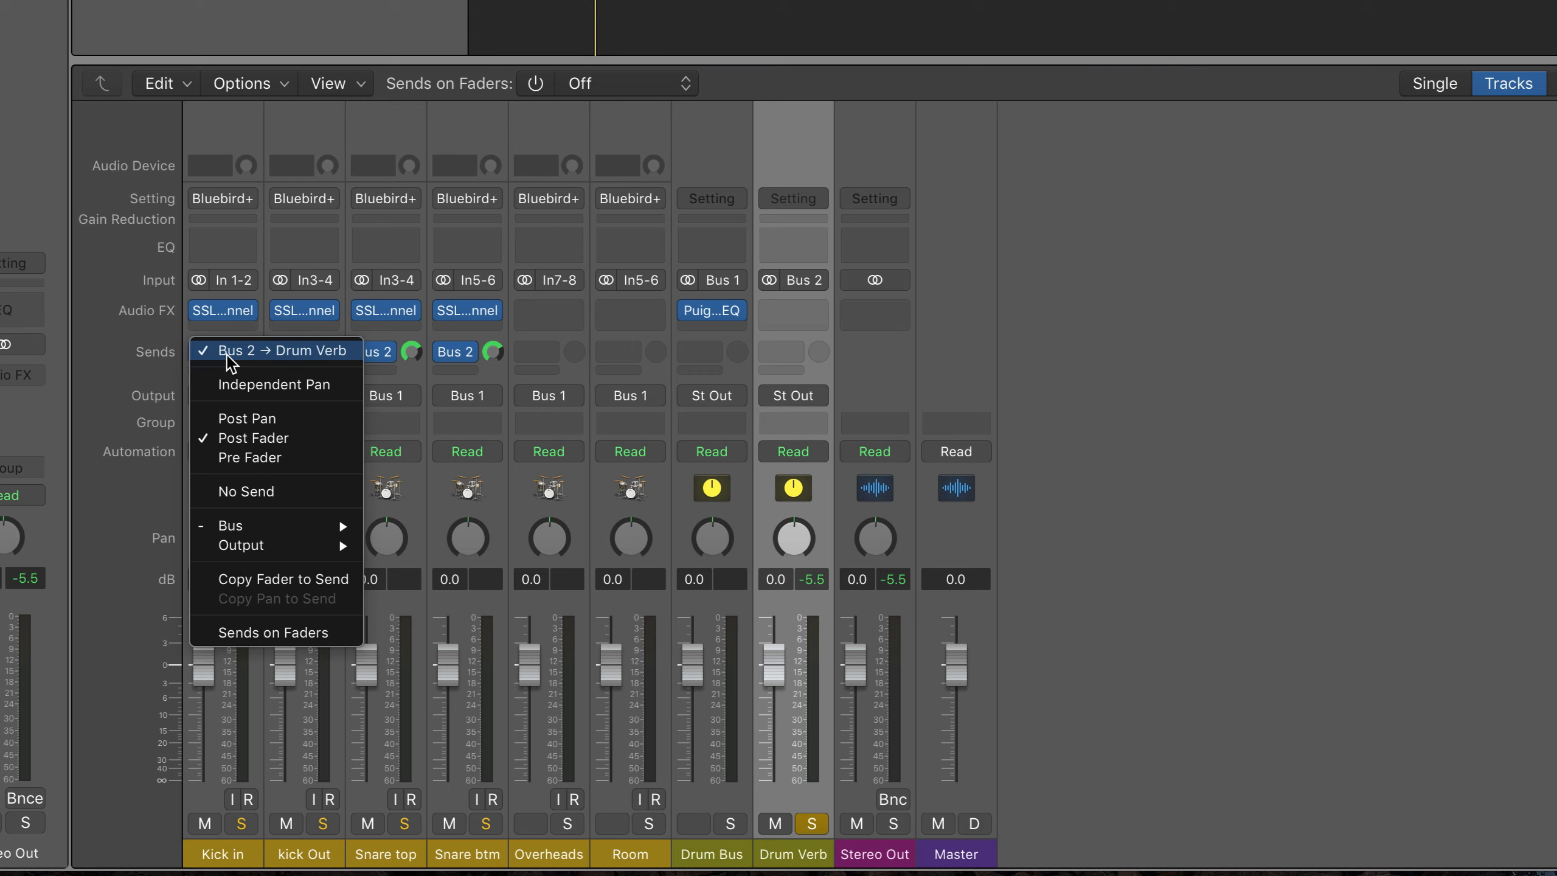
{"action": "left_click", "coordinate": [230, 415]}
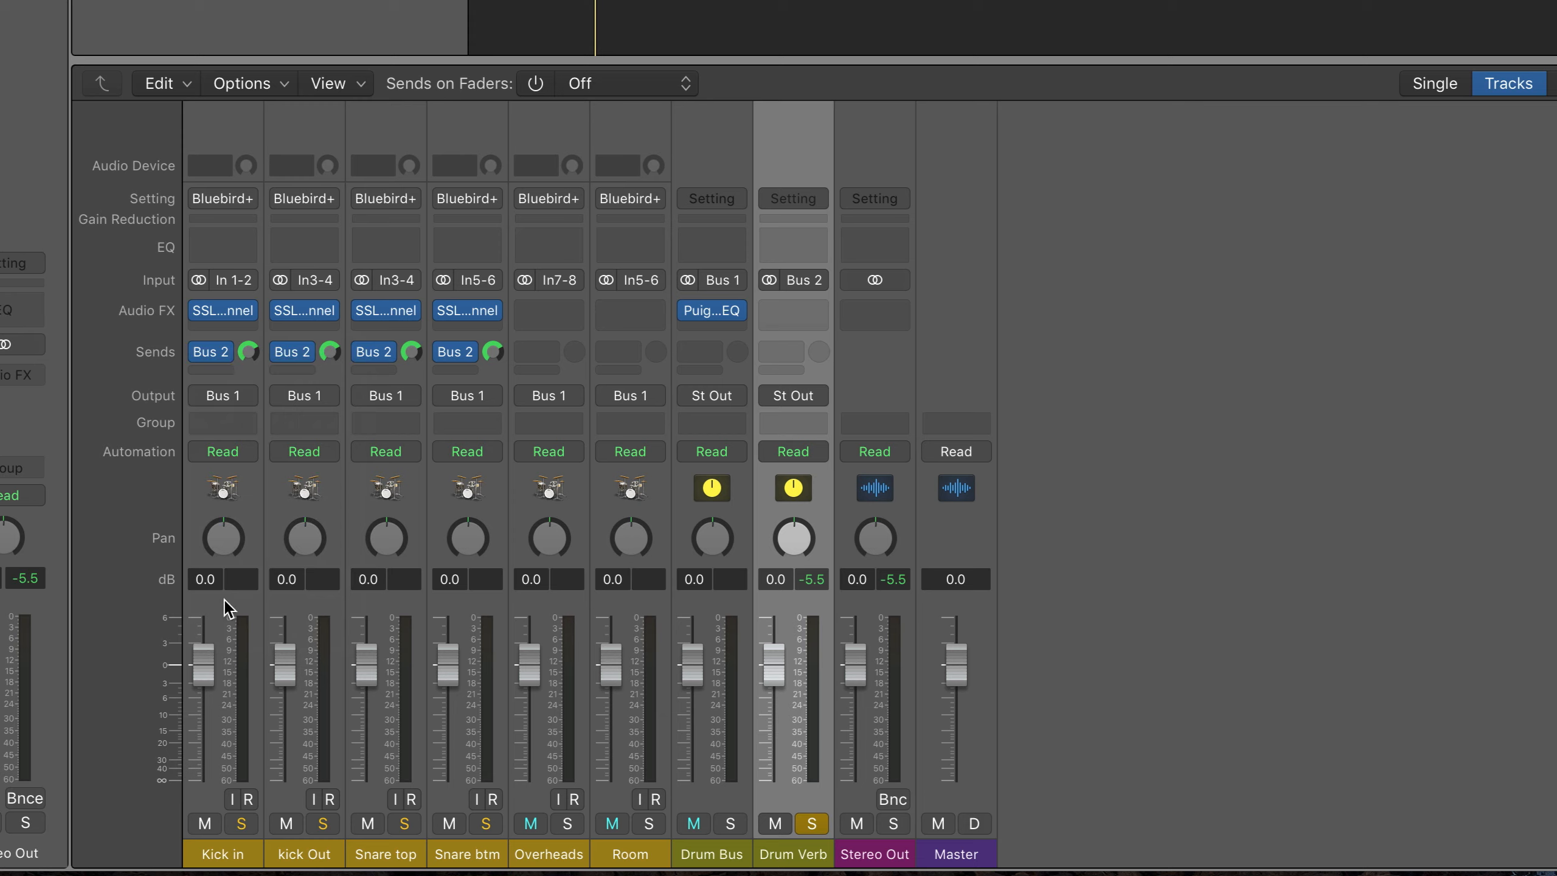
{"action": "left_click_drag", "start_coordinate": [221, 550], "coordinate": [222, 545]}
Insert Slate Digital's VerbSuite Classics in stereo as an audio effect on the Drum Verb channel.
{"action": "left_click", "coordinate": [805, 313]}
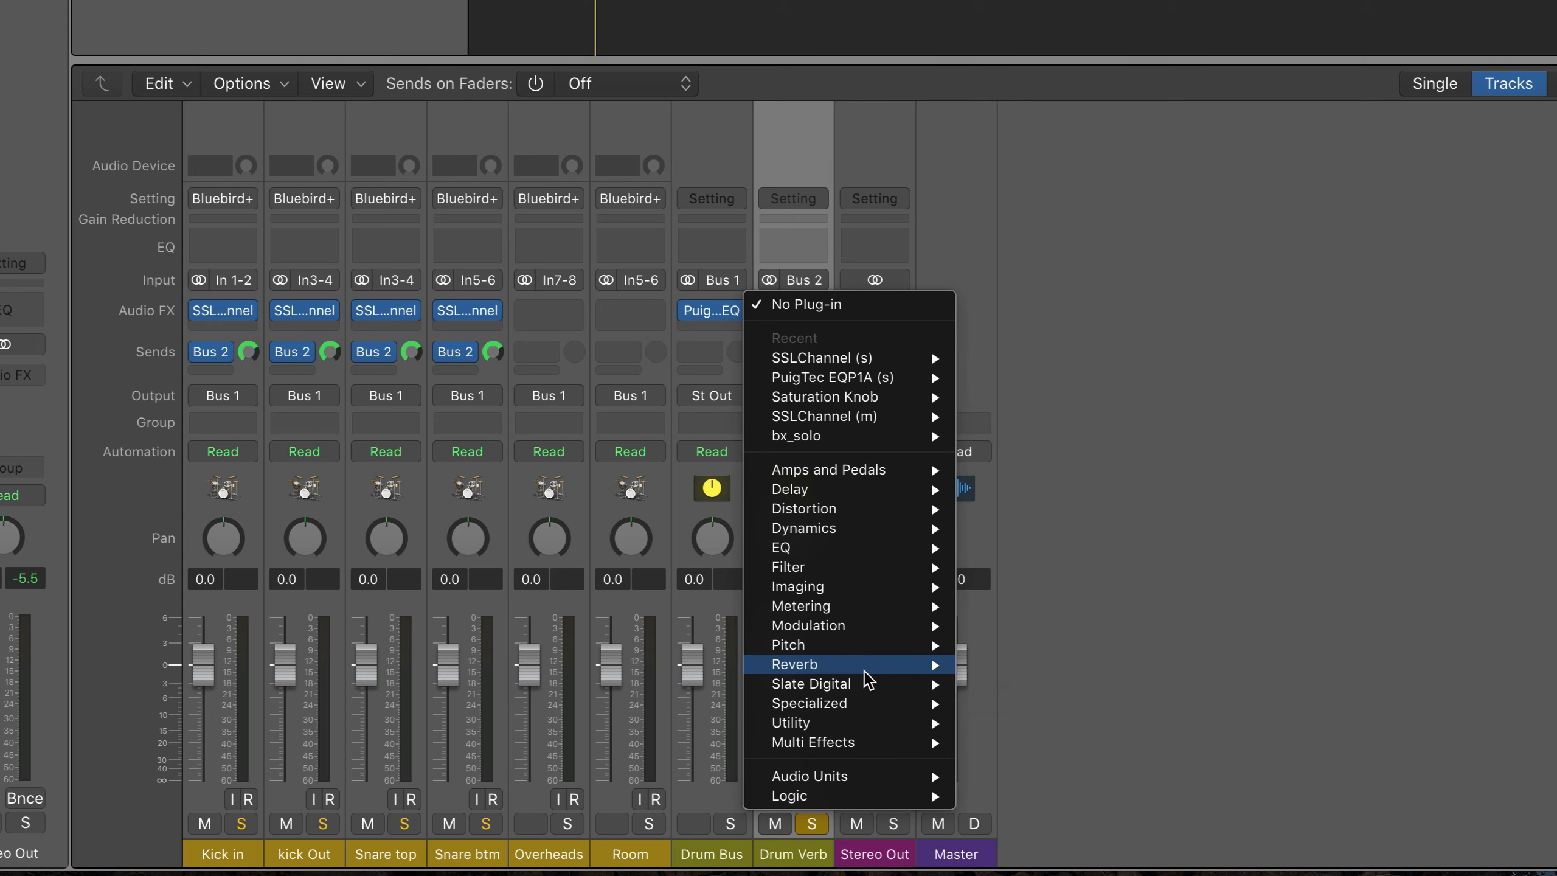
{"action": "mouse_move", "coordinate": [900, 687]}
{"action": "mouse_move", "coordinate": [1153, 817]}
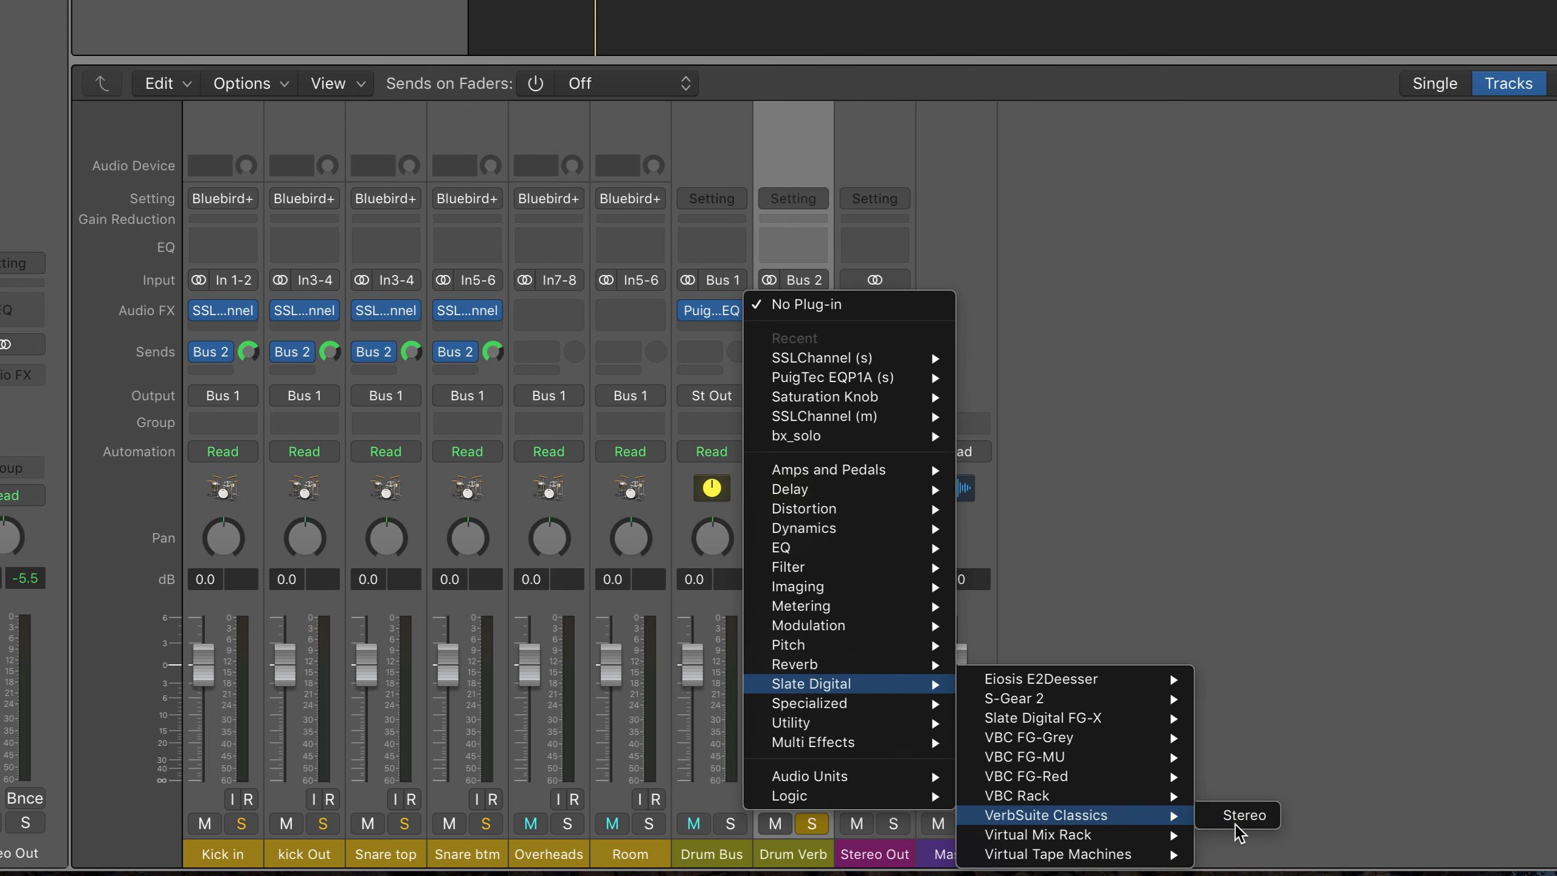
{"action": "left_click", "coordinate": [1240, 817]}
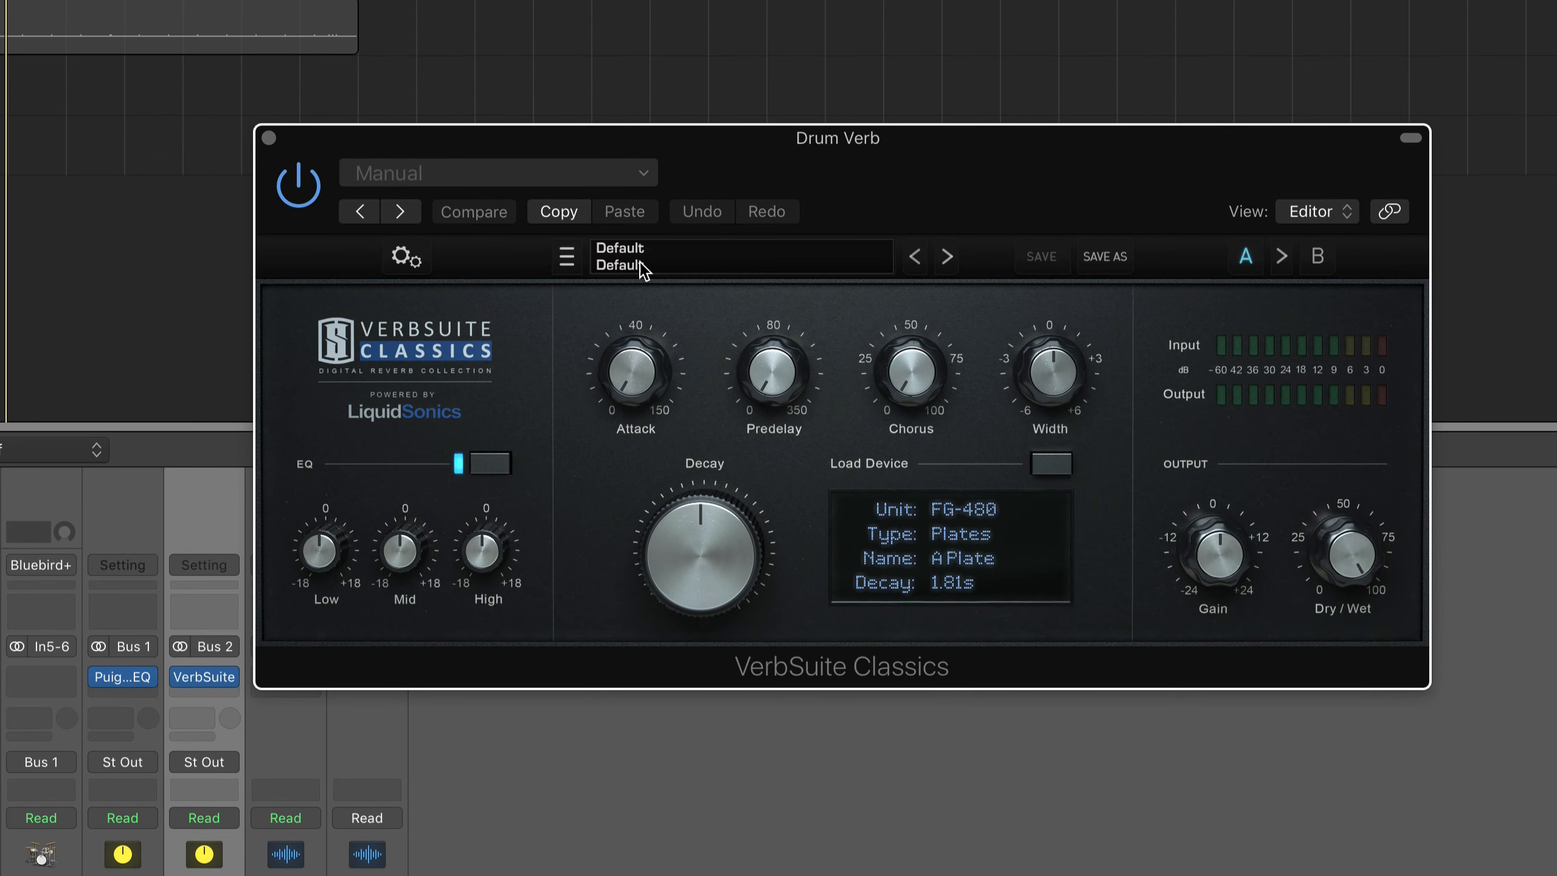
Load the Realistic Full Drum Room 2 drum preset in VerbSuite Classics and lengthen the decay to 1.17 s.
{"action": "left_click", "coordinate": [640, 262]}
{"action": "mouse_move", "coordinate": [648, 293]}
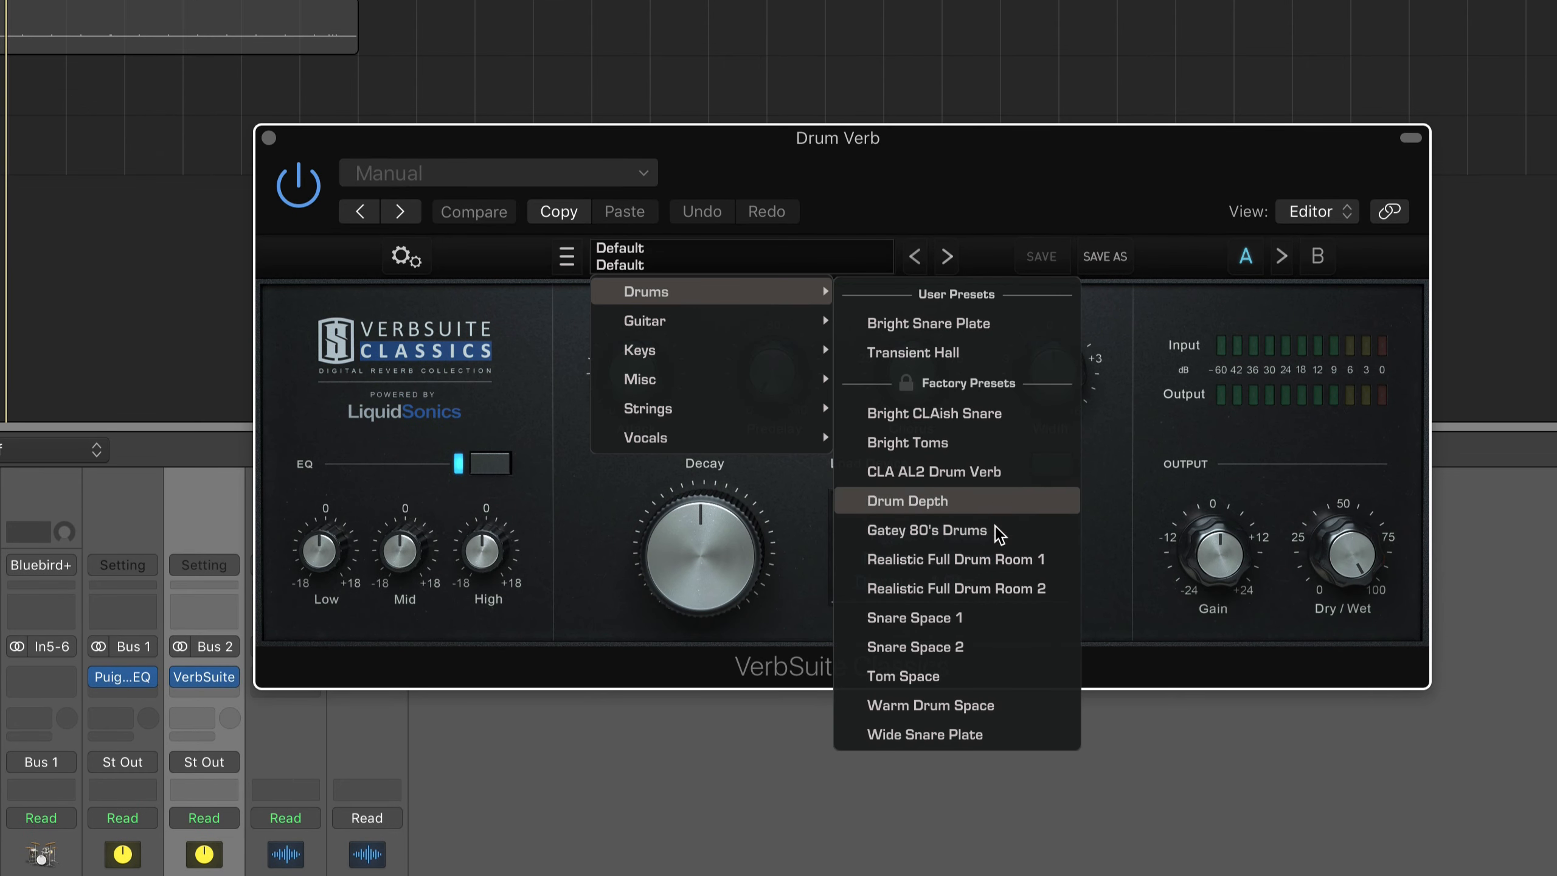
{"action": "left_click", "coordinate": [993, 582]}
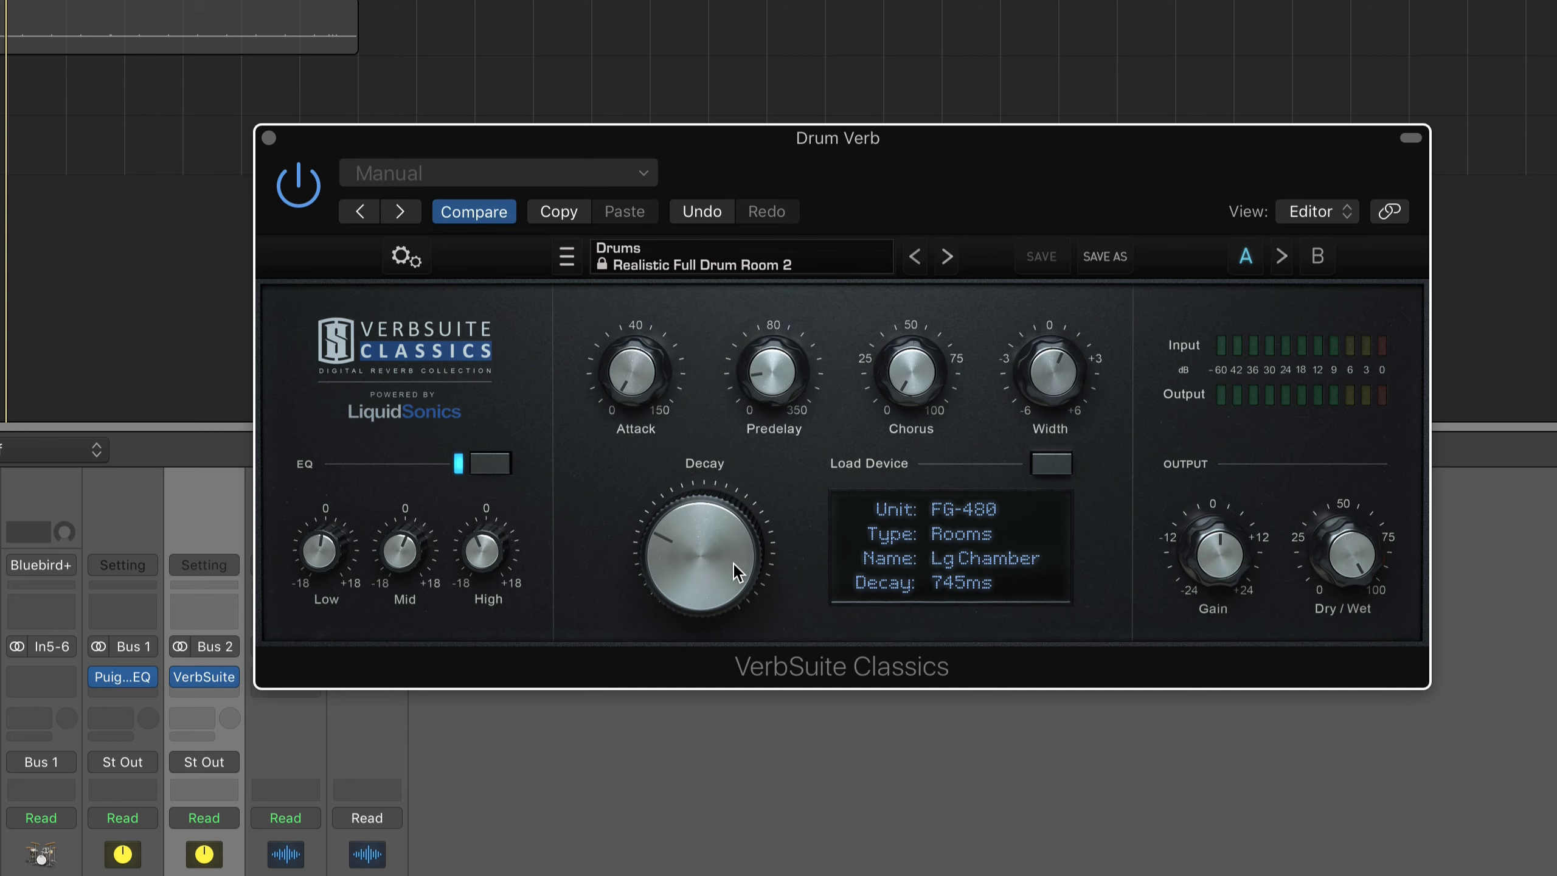
{"action": "left_click_drag", "start_coordinate": [733, 564], "coordinate": [685, 337]}
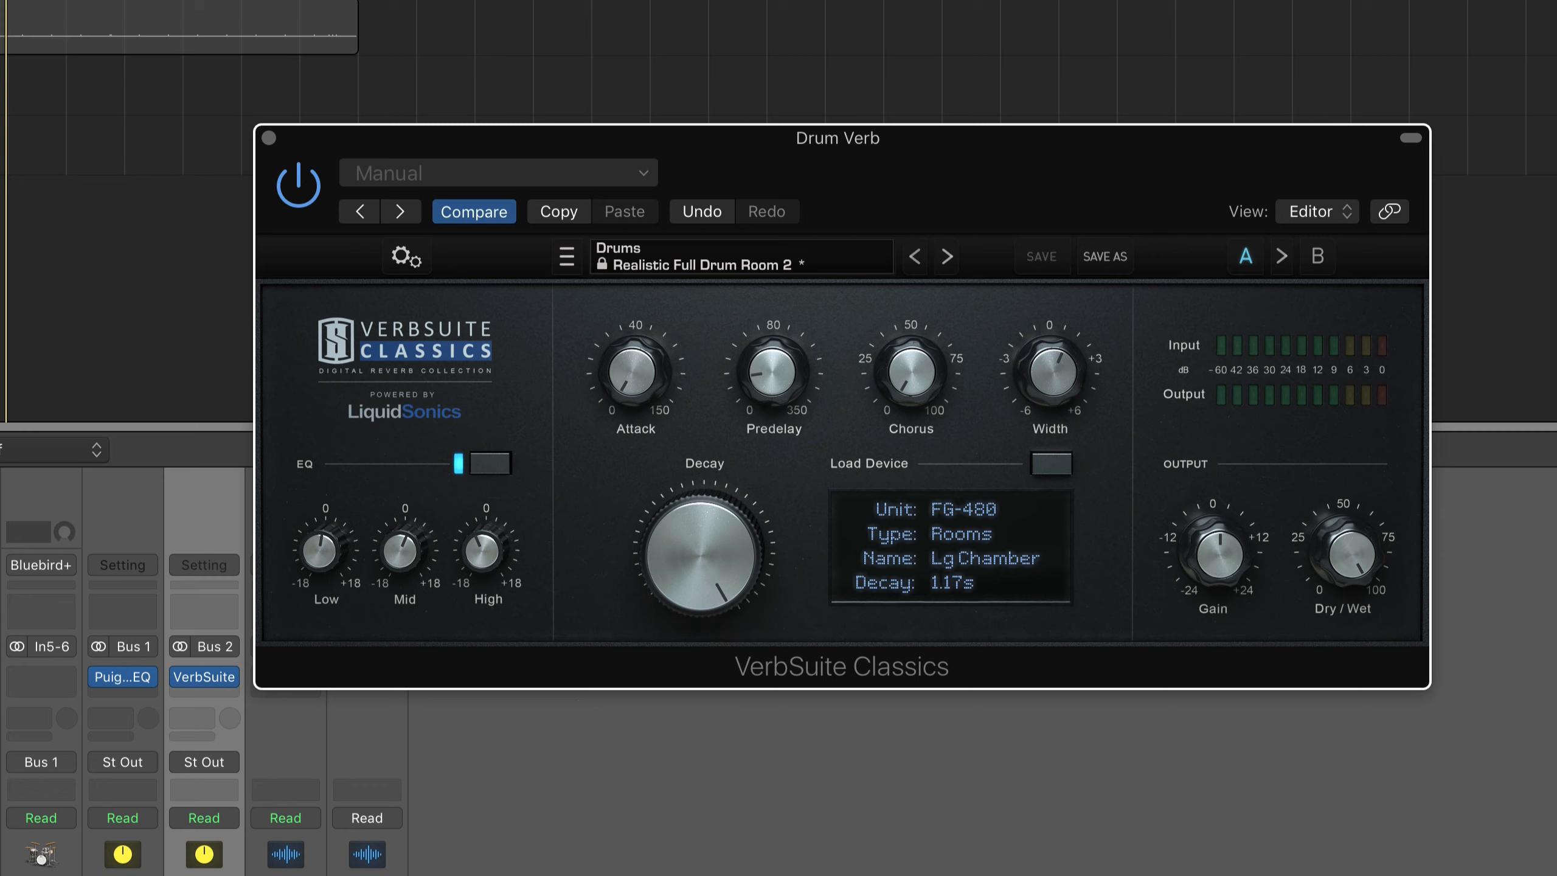
Play the drums from the start and try out the Dry/Wet control of VerbSuite Classics.
{"action": "key", "text": "Return"}
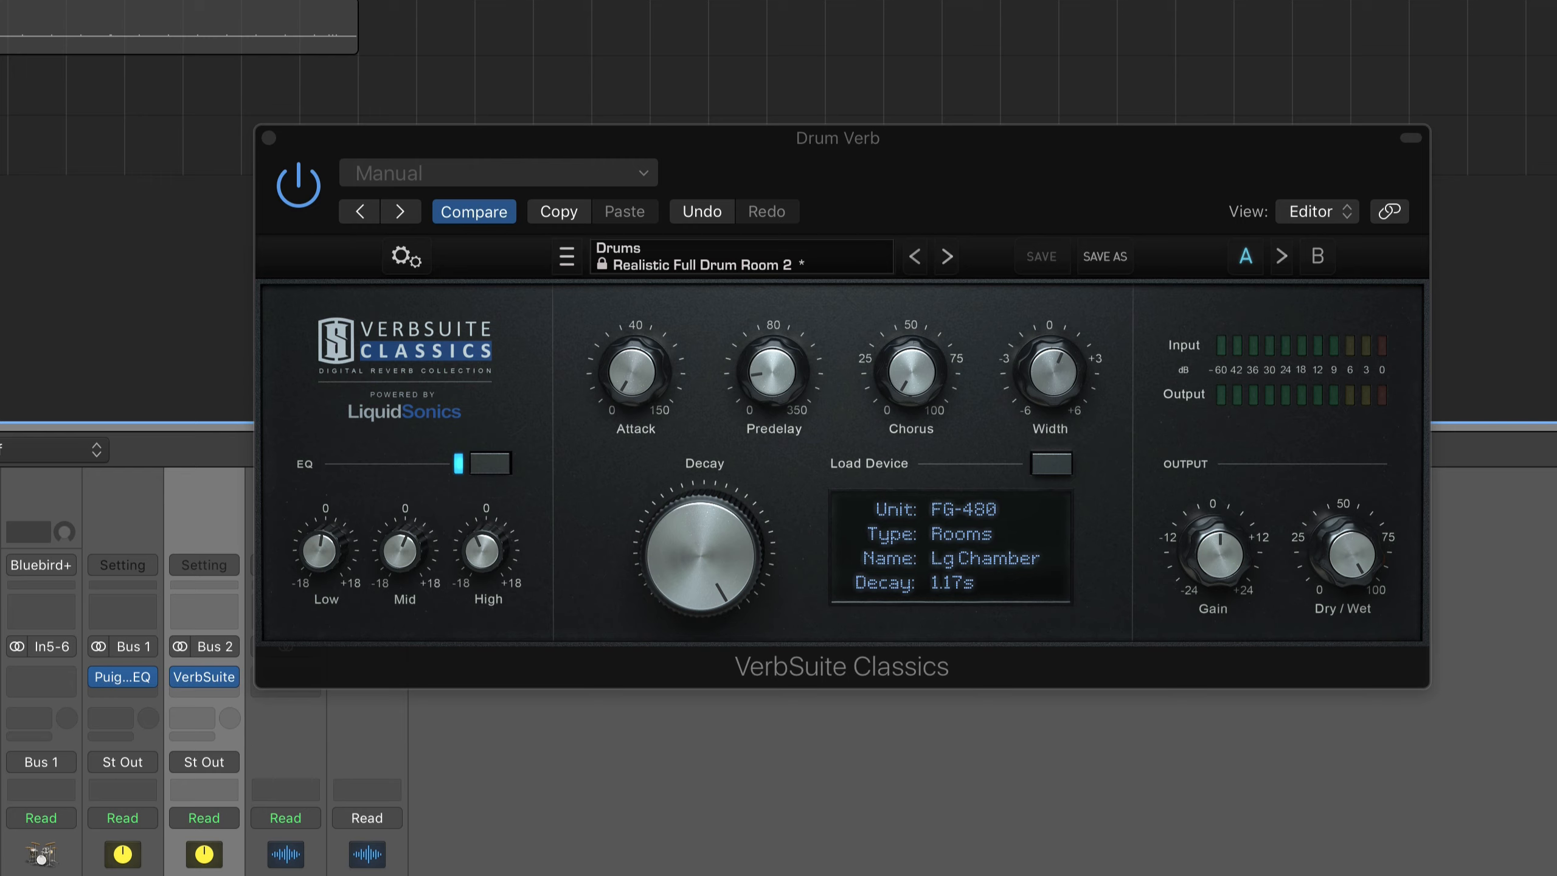
{"action": "key", "text": "space"}
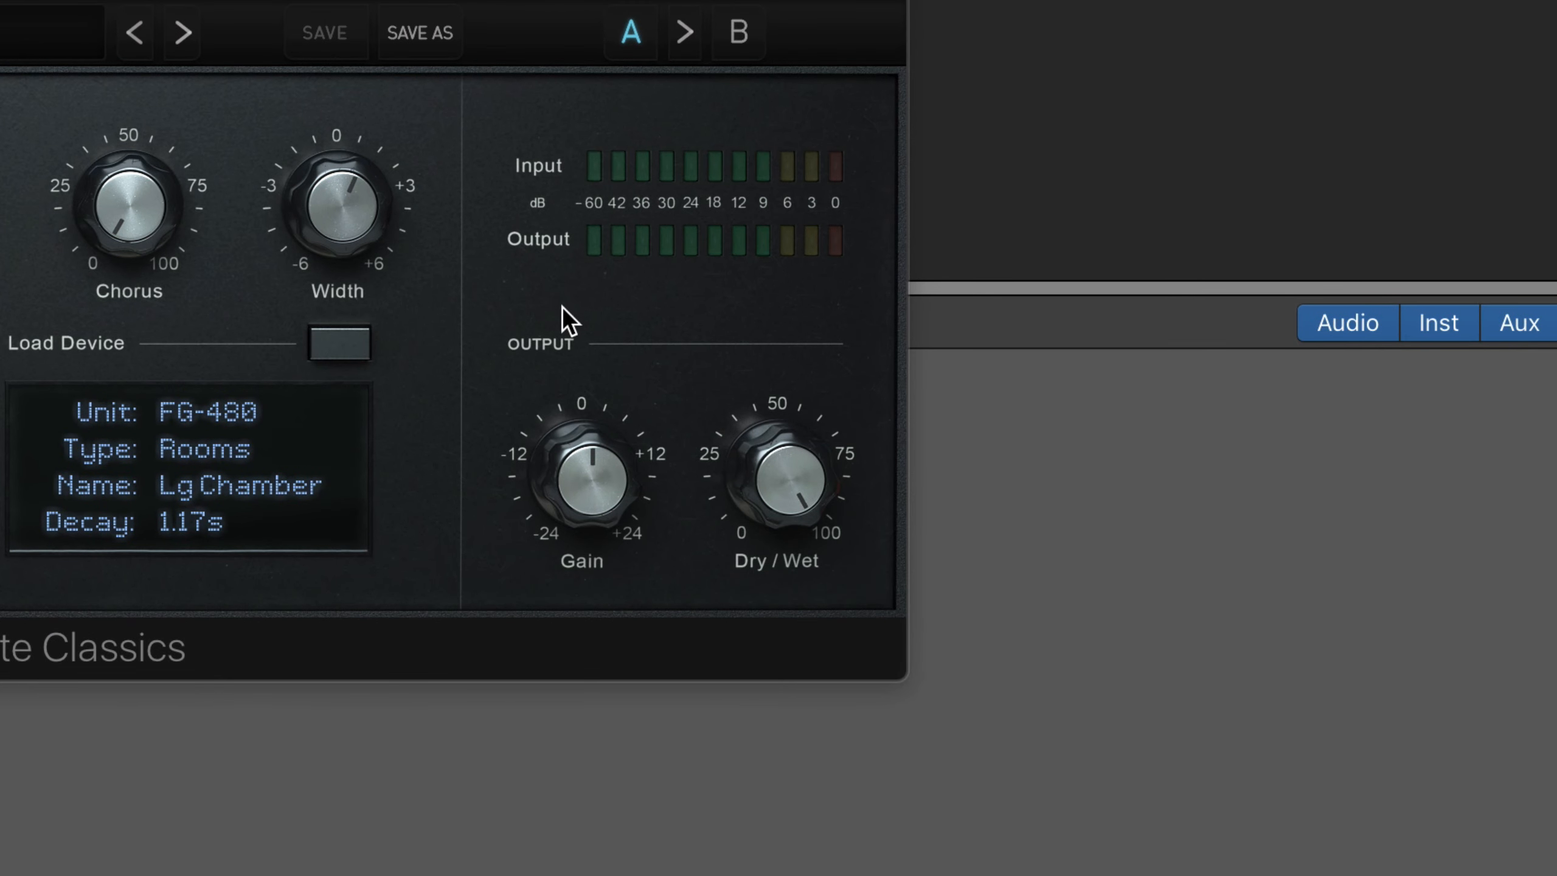
{"action": "left_click_drag", "start_coordinate": [776, 514], "coordinate": [783, 438]}
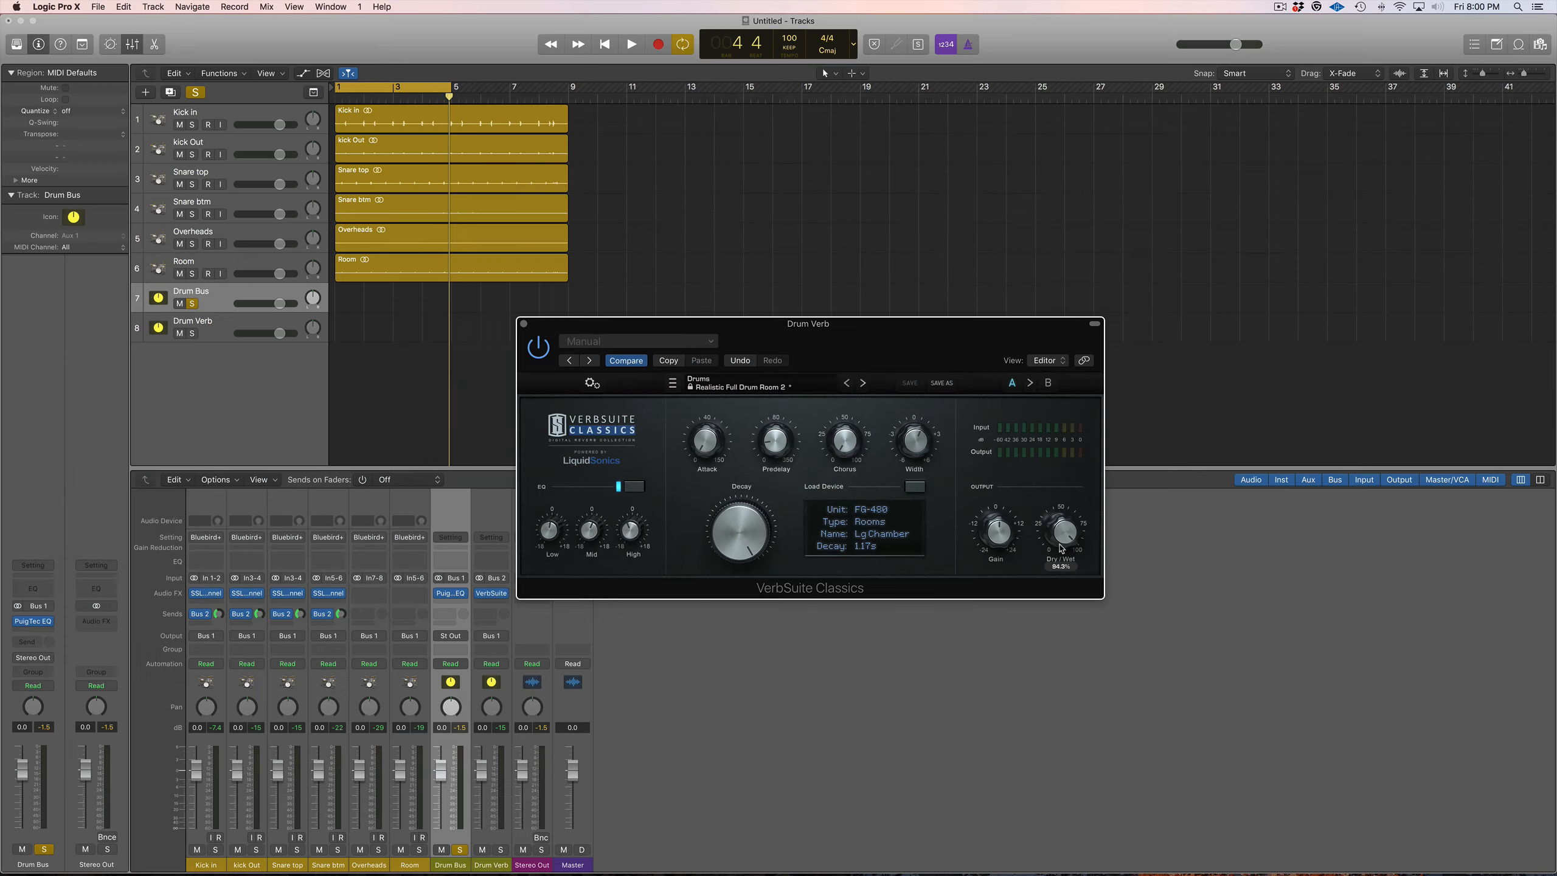
{"action": "mouse_move", "coordinate": [785, 444]}
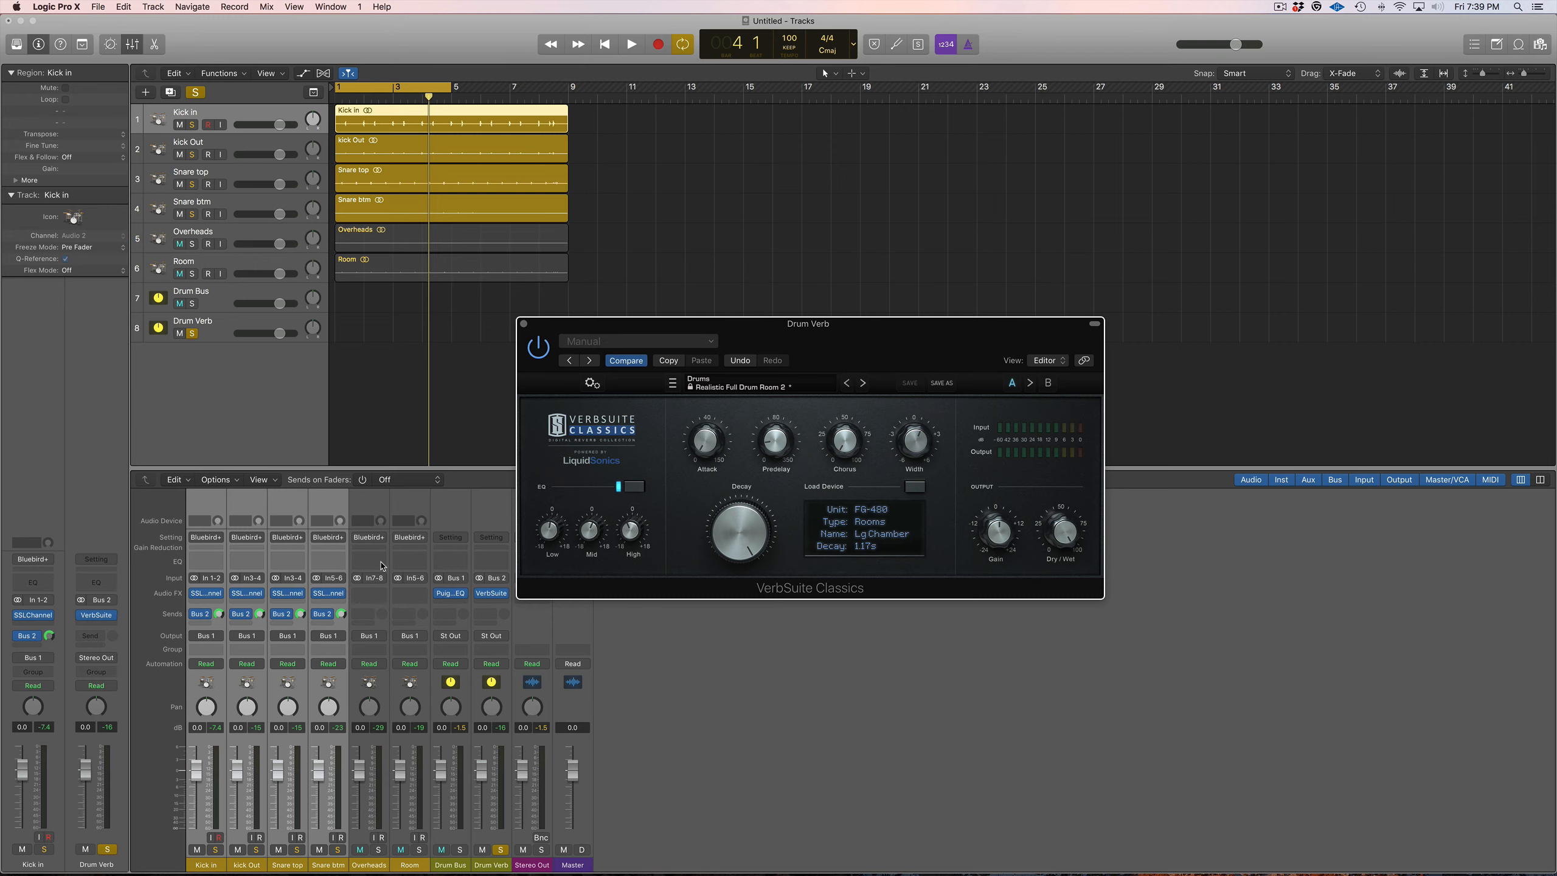
Close the Drum Verb reverb window and clear the solo on all channels.
{"action": "left_click", "coordinate": [524, 324]}
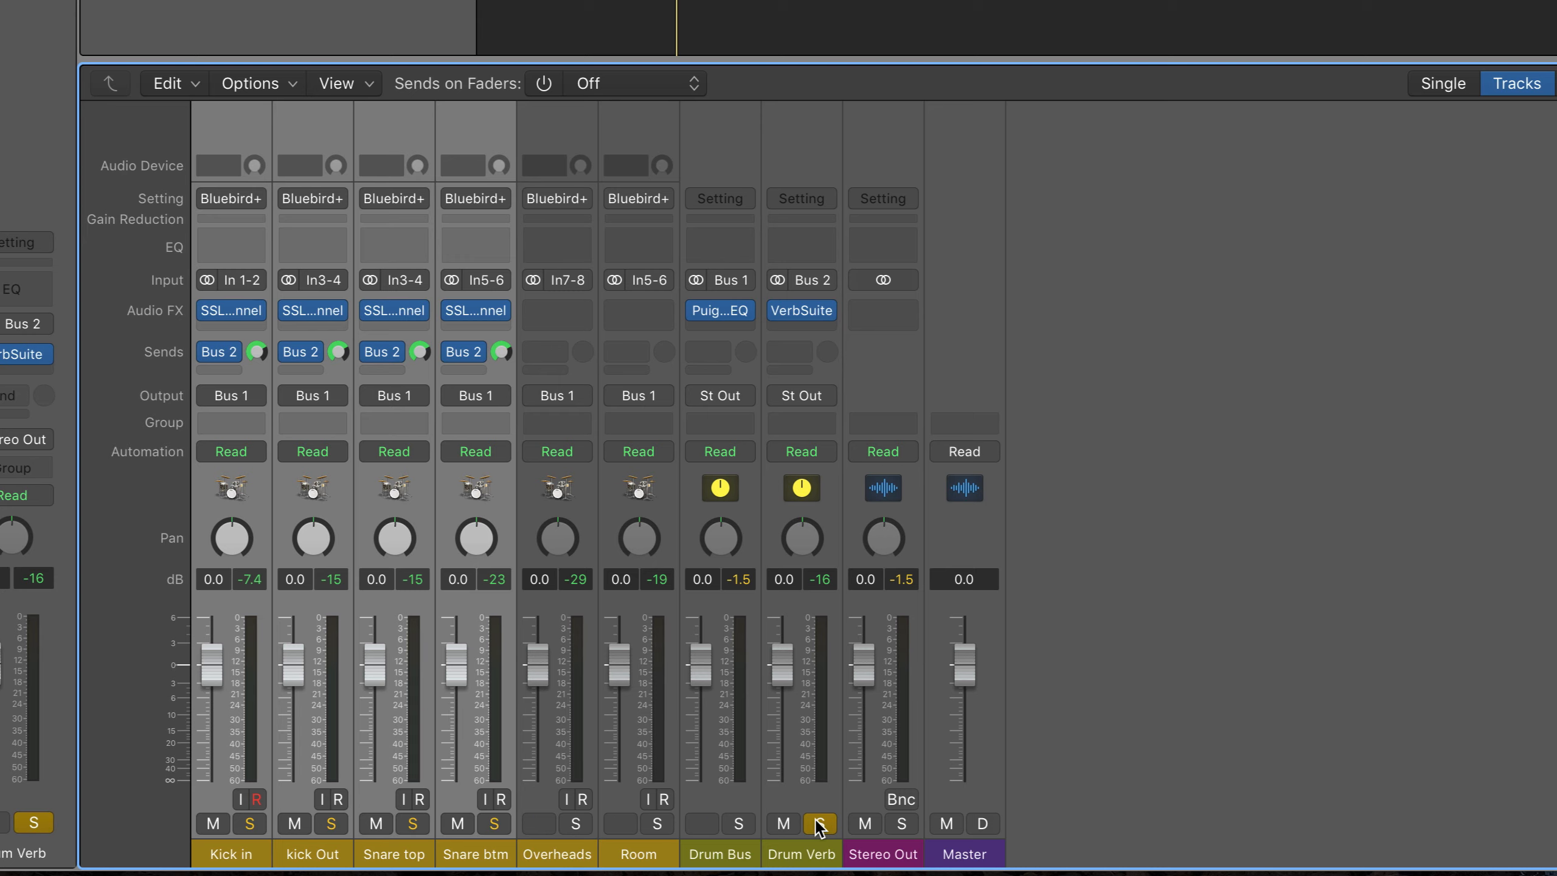
{"action": "left_click", "coordinate": [815, 818], "text": "alt"}
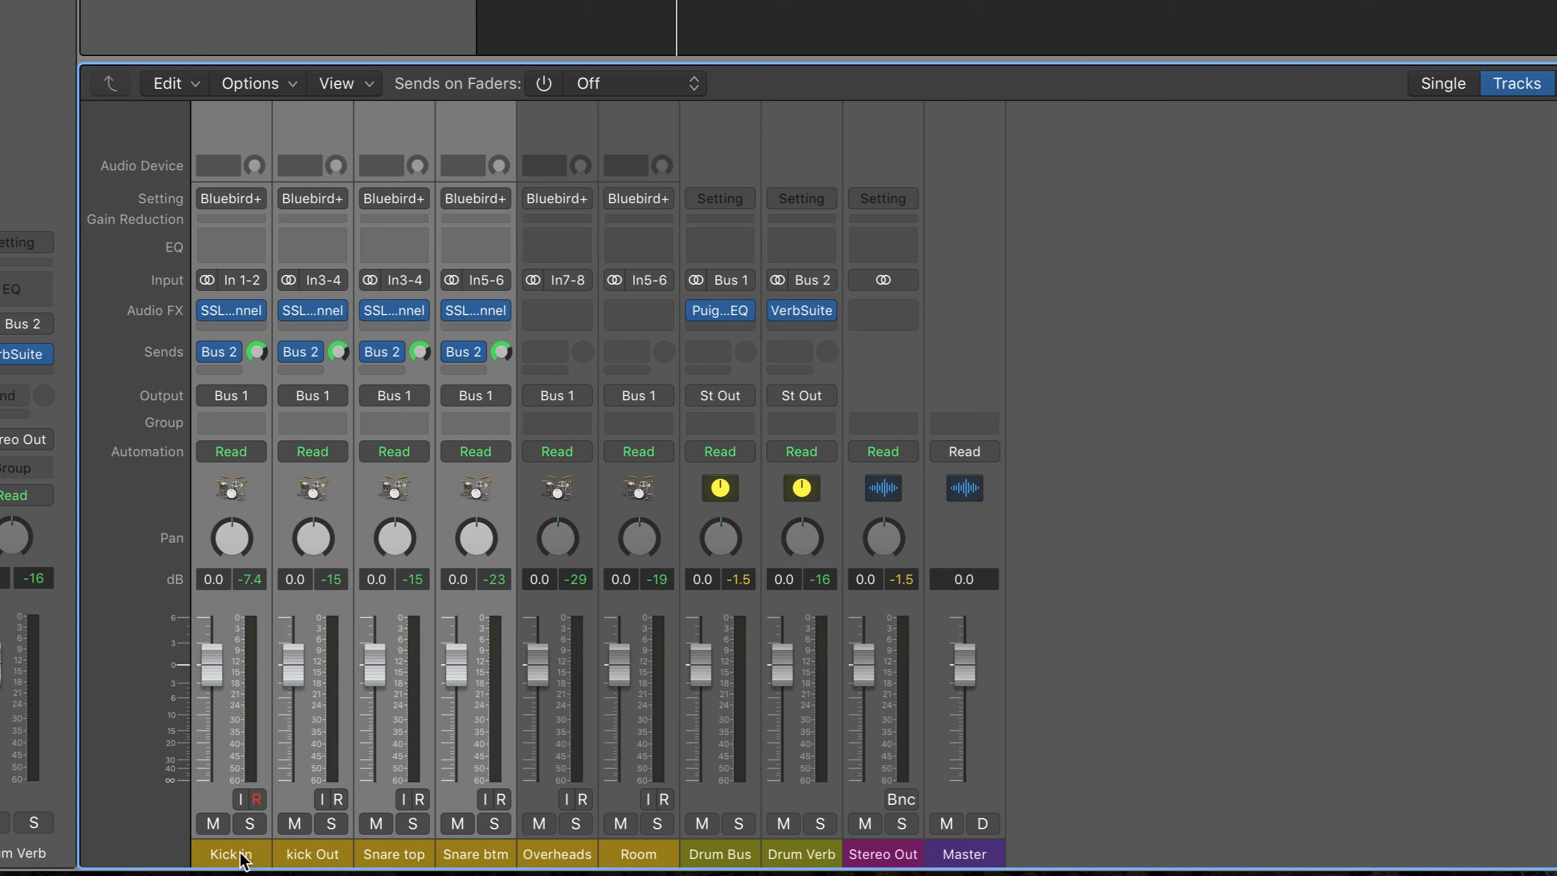
Turn the Bus 2 sends of Kick in through Snare btm fully down together, and raise them to a moderate level during playback.
{"action": "left_click_drag", "start_coordinate": [241, 861], "coordinate": [458, 857]}
{"action": "left_click_drag", "start_coordinate": [258, 351], "coordinate": [264, 538]}
{"action": "left_click", "coordinate": [490, 3]}
{"action": "key", "text": "space"}
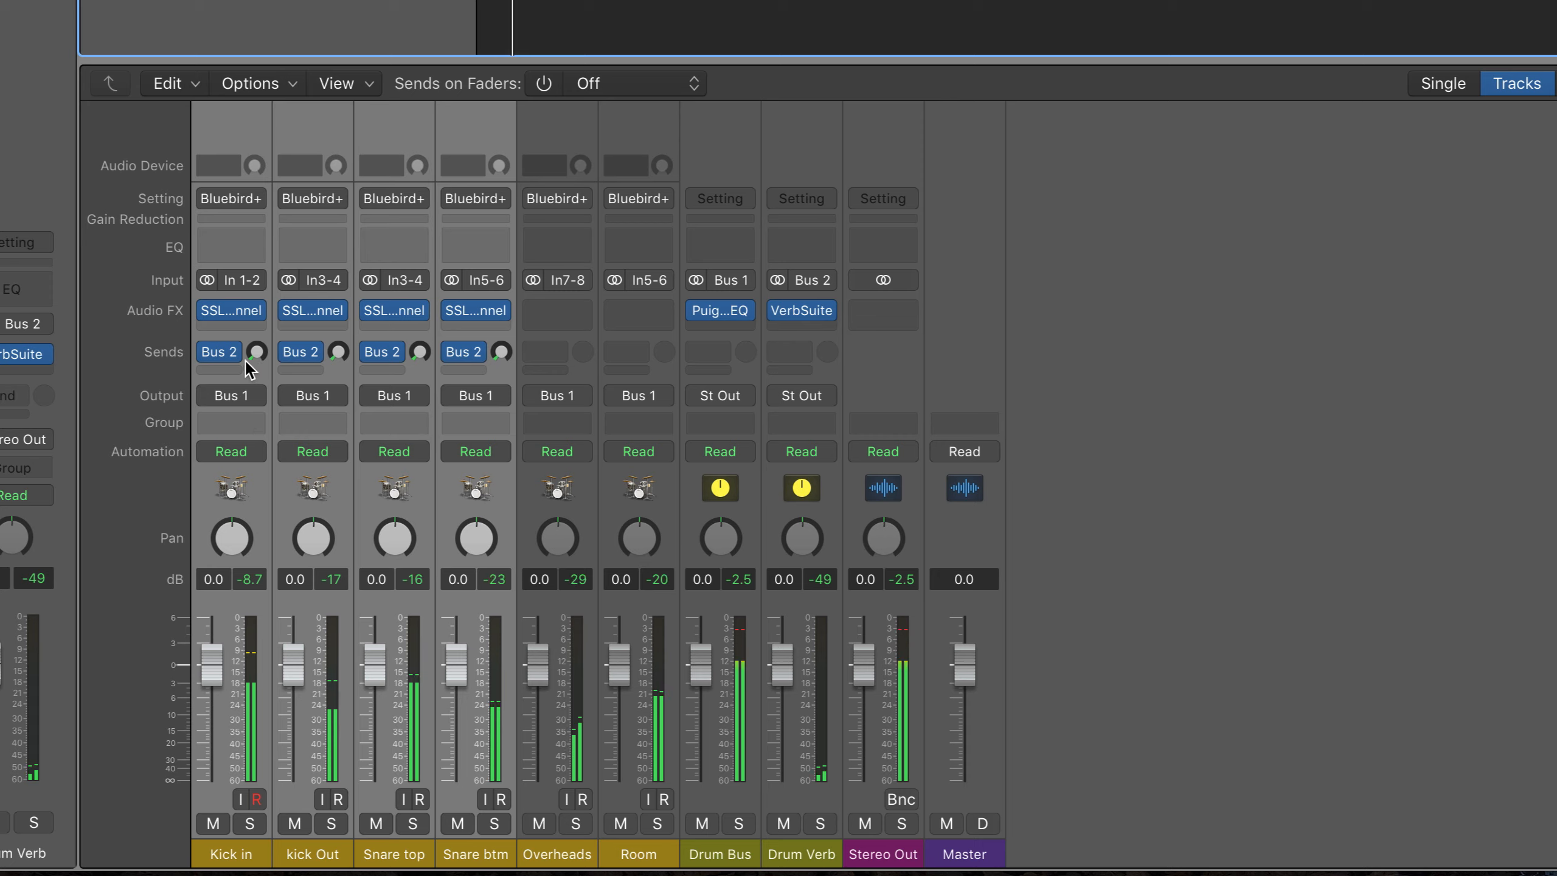
{"action": "left_click_drag", "start_coordinate": [256, 350], "coordinate": [255, 220]}
{"action": "left_click_drag", "start_coordinate": [248, 282], "coordinate": [245, 256]}
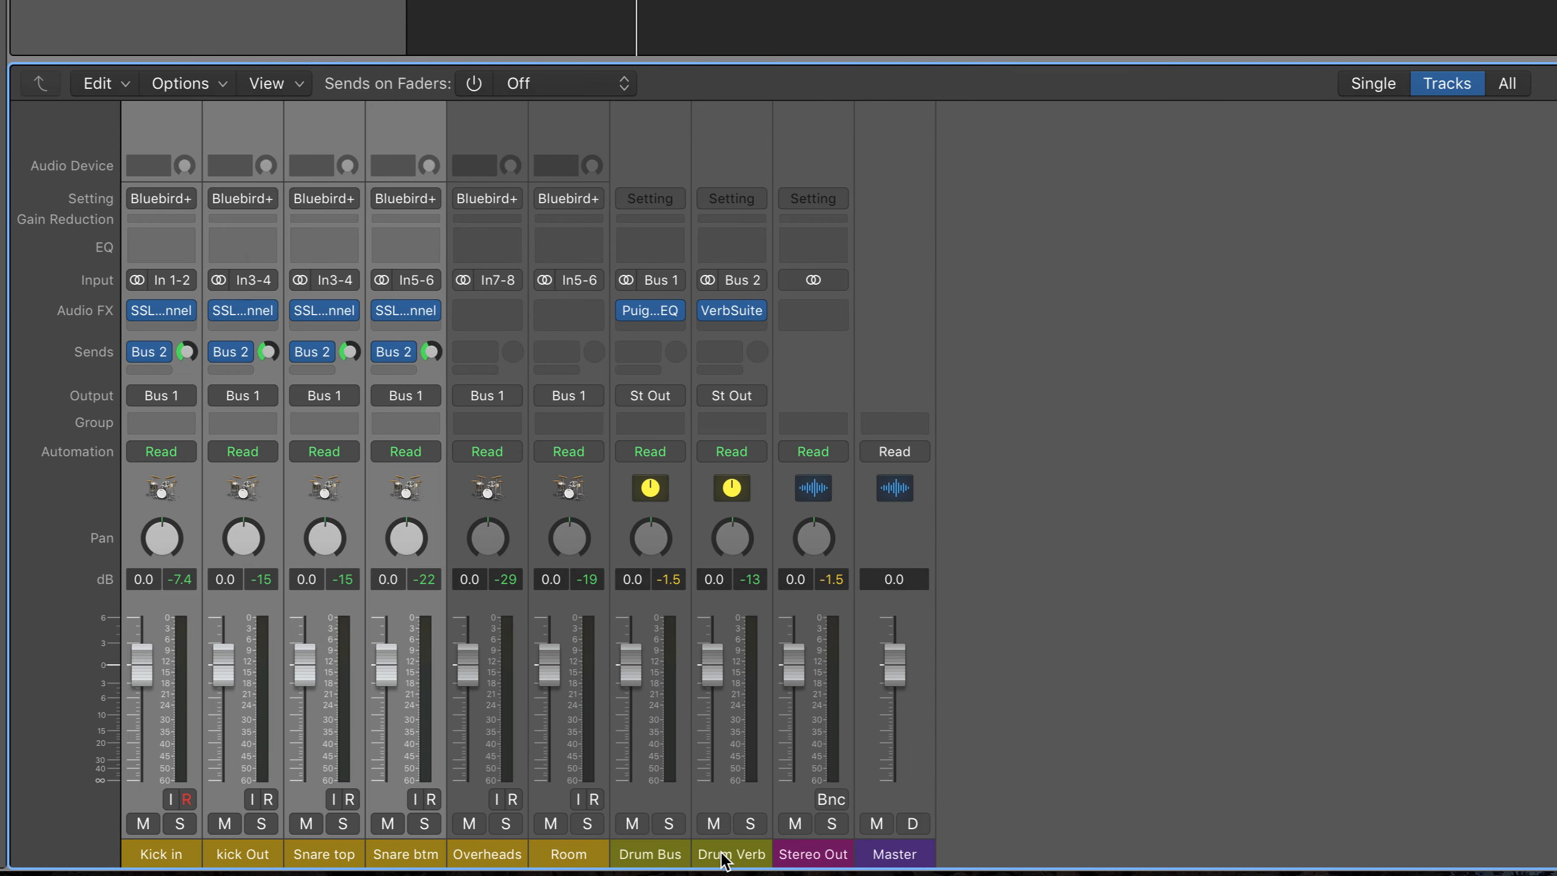
Route the Drum Verb channel's output to Bus 1, feeding the Drum Bus.
{"action": "left_click", "coordinate": [483, 862]}
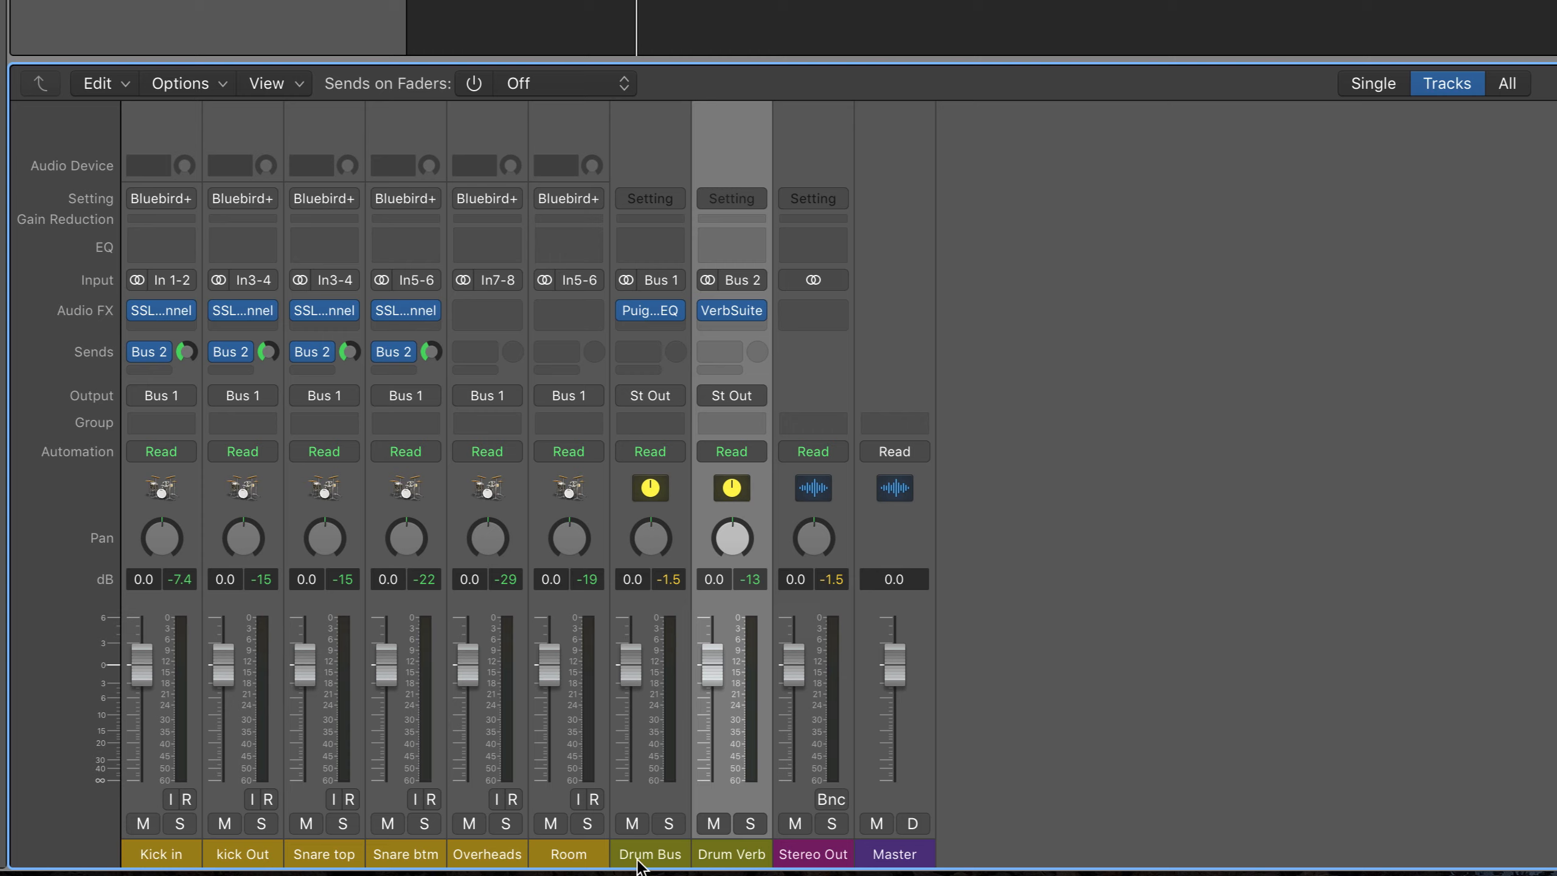
{"action": "left_click", "coordinate": [634, 759]}
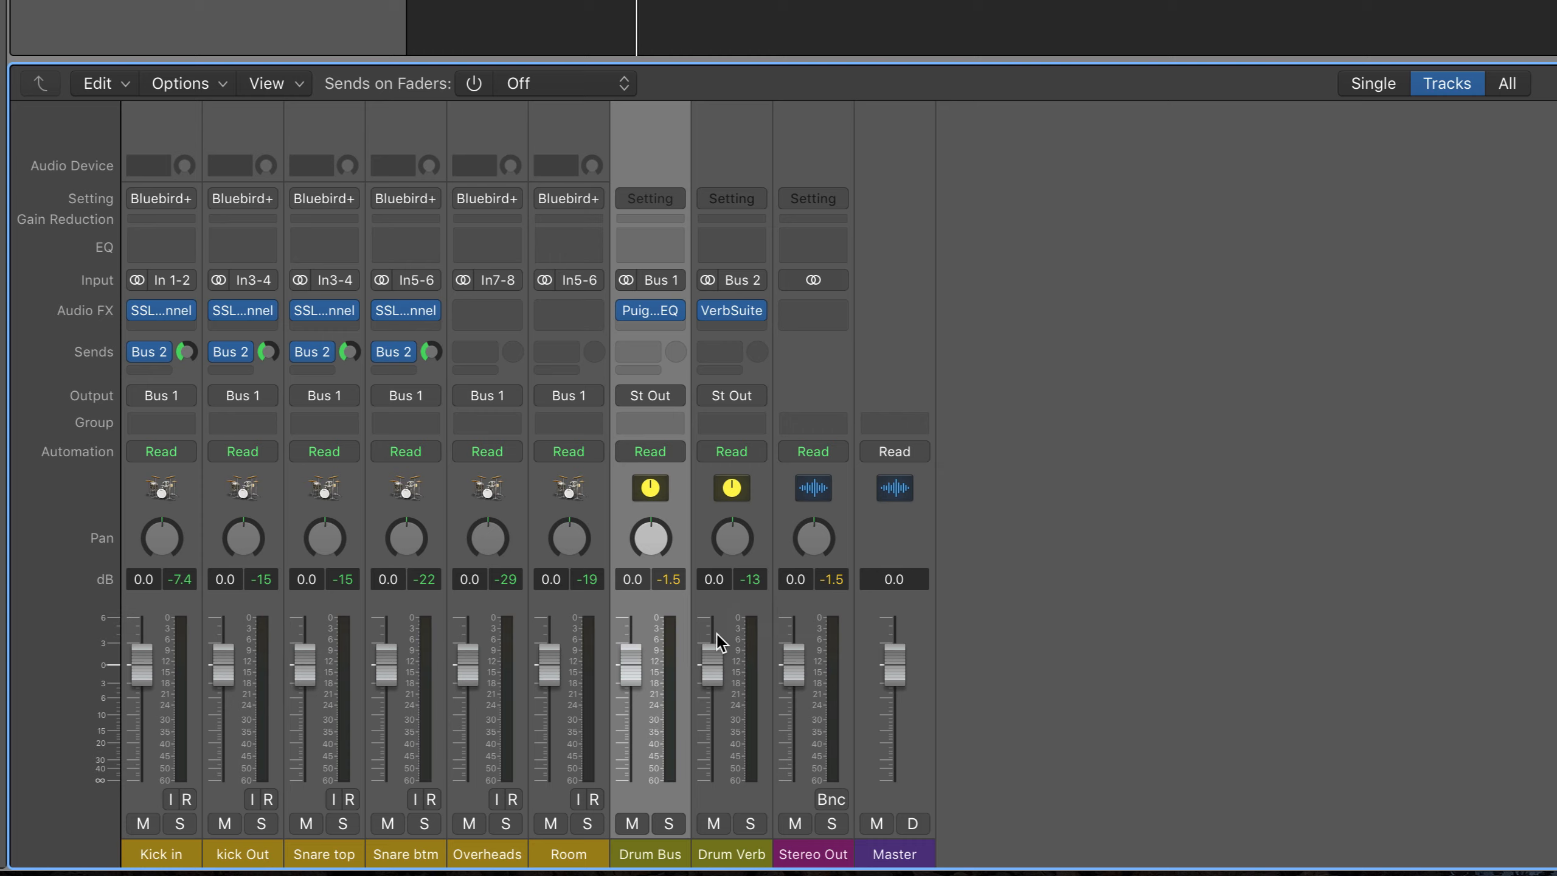
{"action": "left_click", "coordinate": [741, 849]}
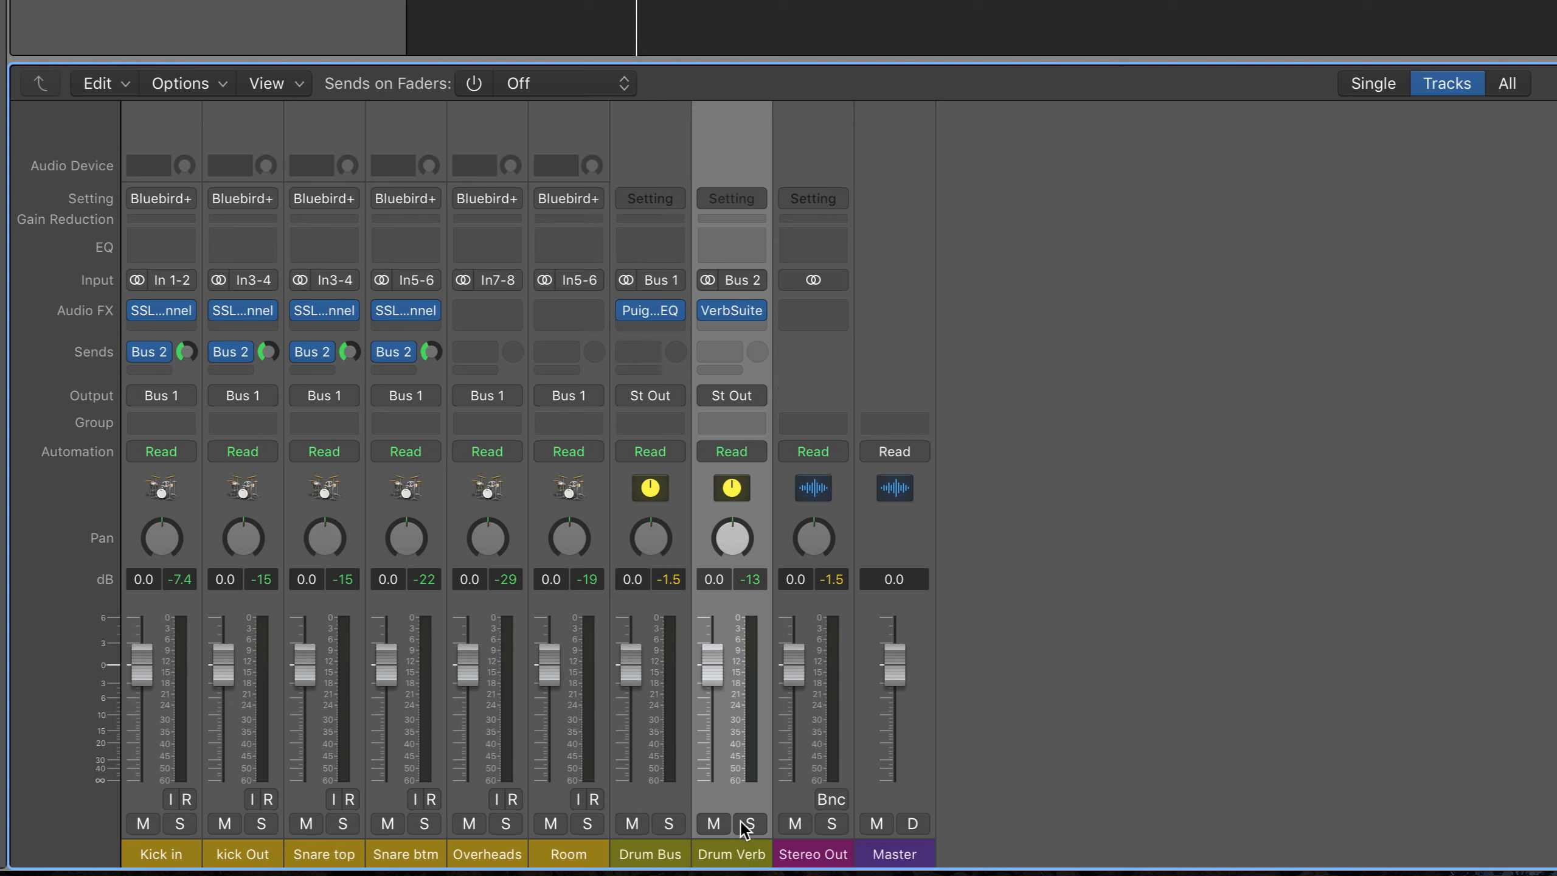
{"action": "left_click", "coordinate": [760, 398]}
{"action": "mouse_move", "coordinate": [761, 469]}
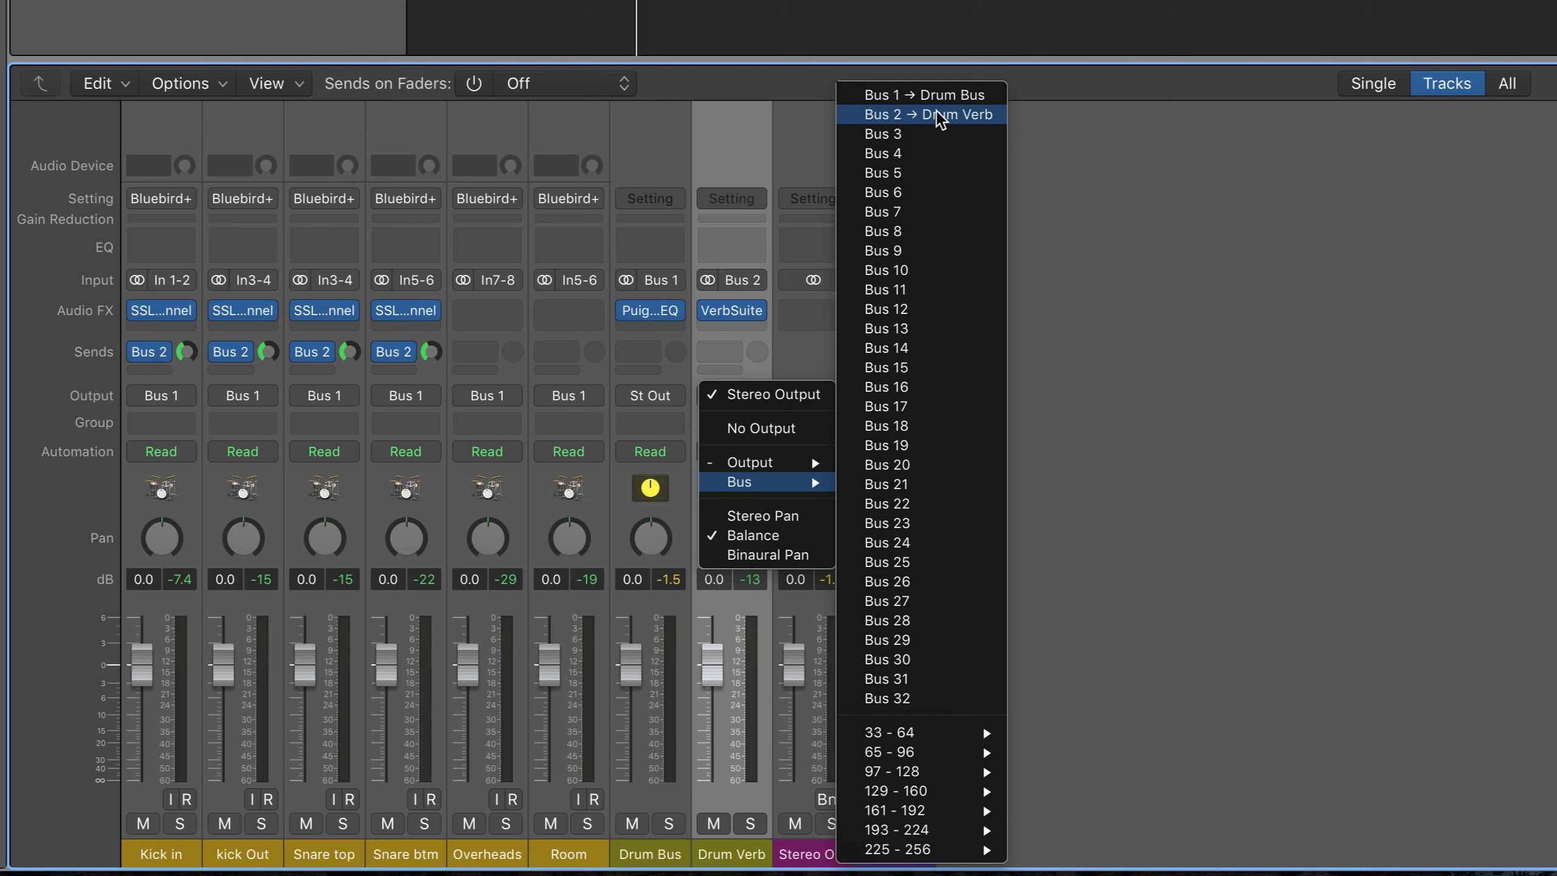
{"action": "left_click", "coordinate": [934, 95]}
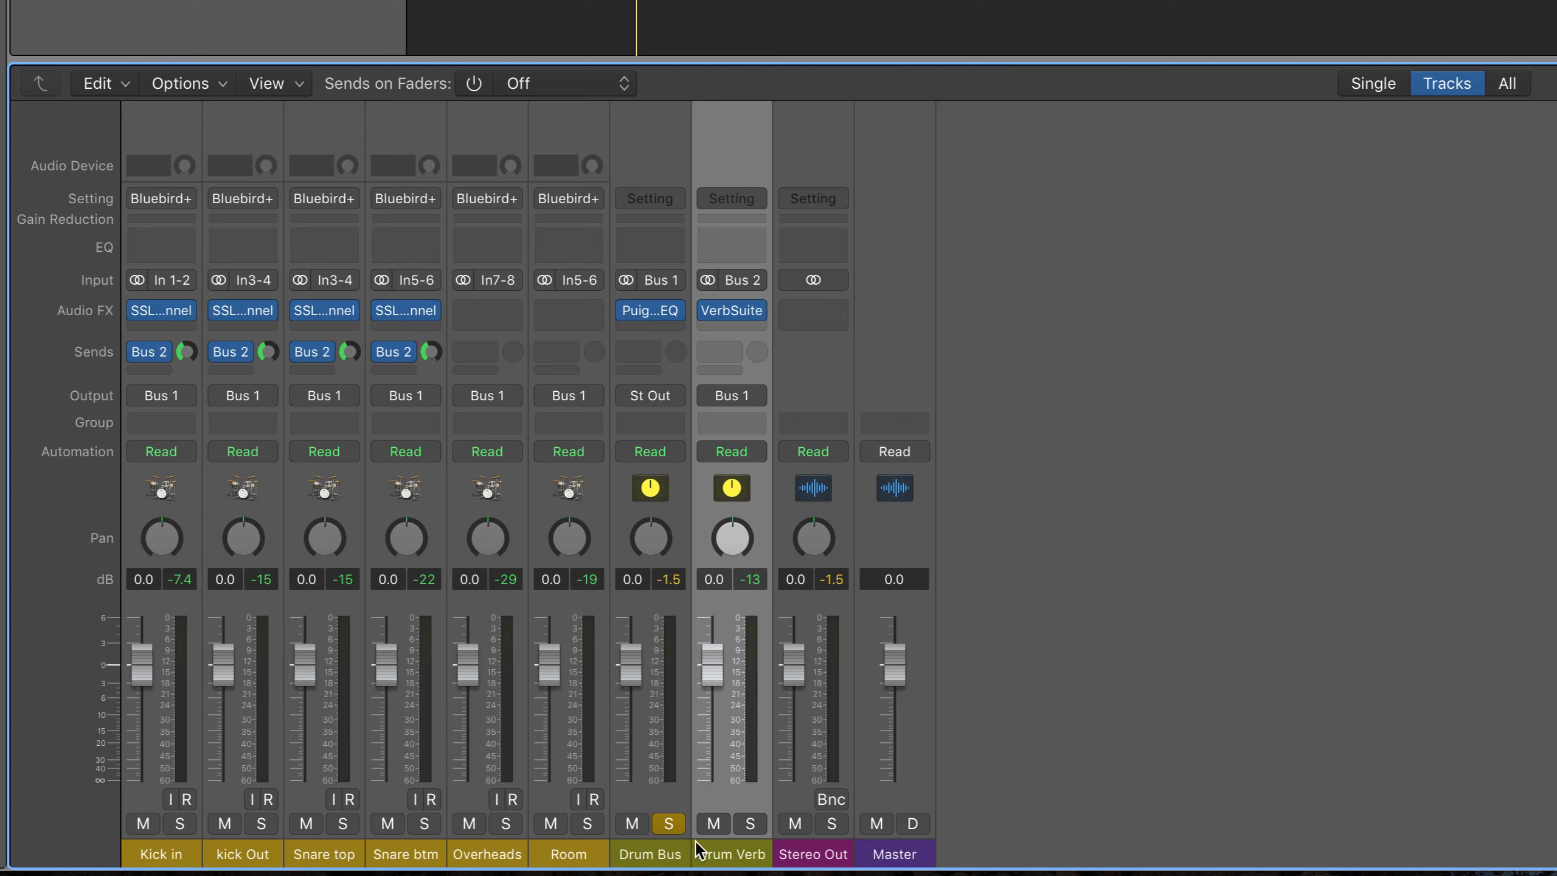
Play the drums with the Drum Bus channel soloed and selected to hear the dry drums and reverb together.
{"action": "left_click", "coordinate": [662, 855]}
{"action": "key", "text": "space"}
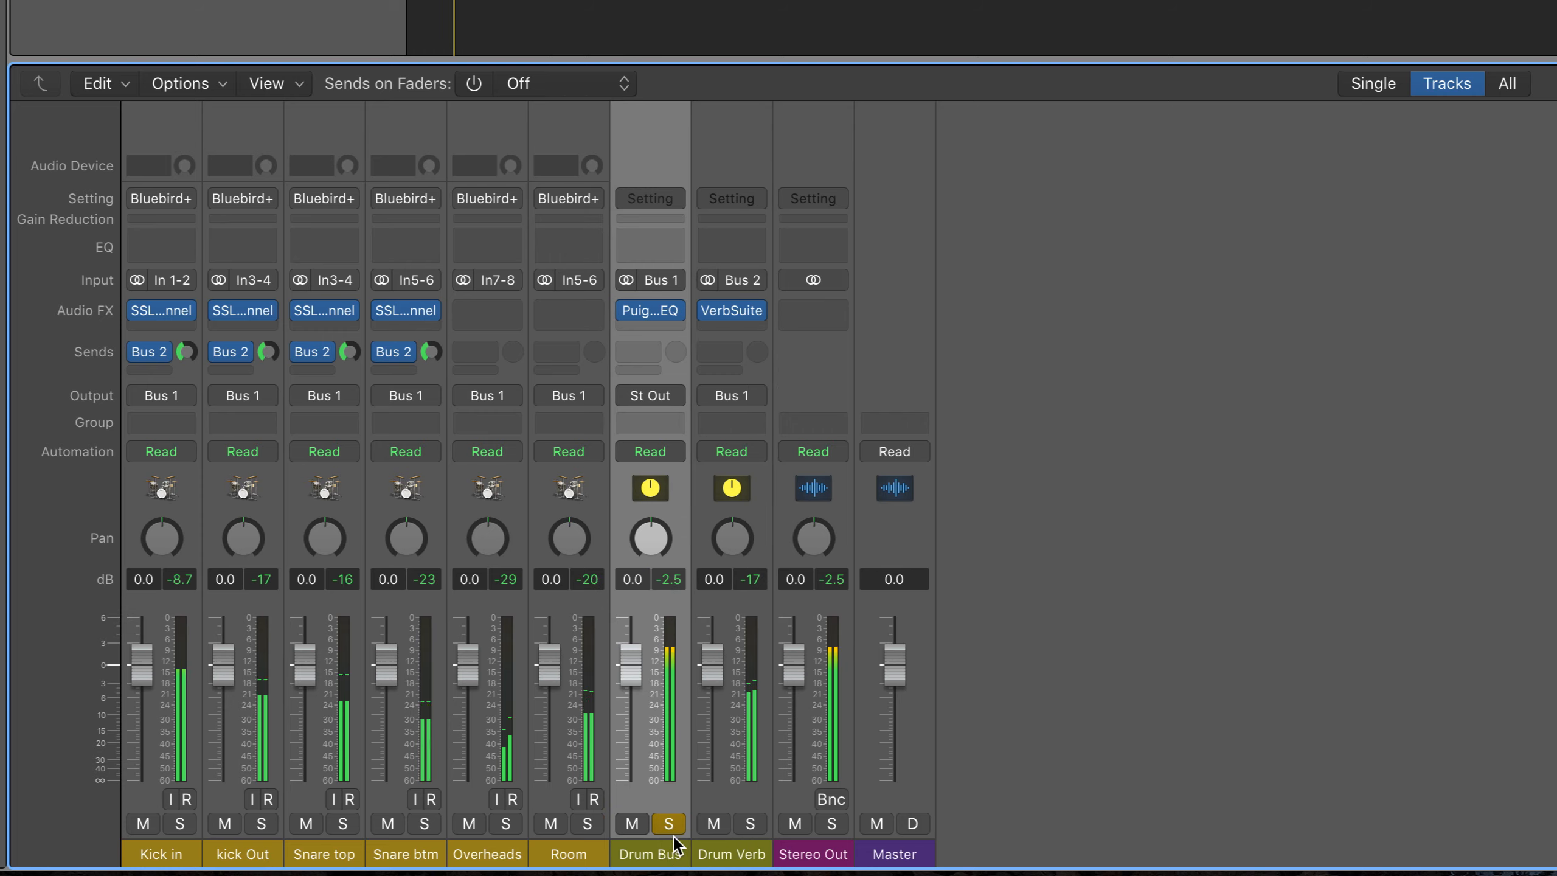